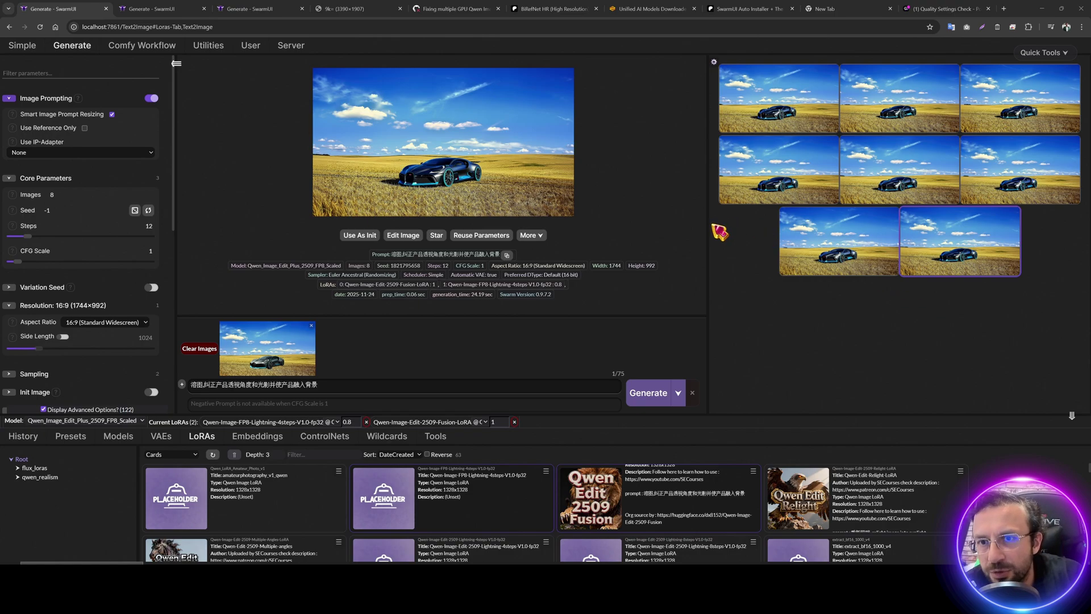
Step: Show the Paint.NET source images: the car, its transparent cutout, the wheat field and the composite
key(alt+Tab)
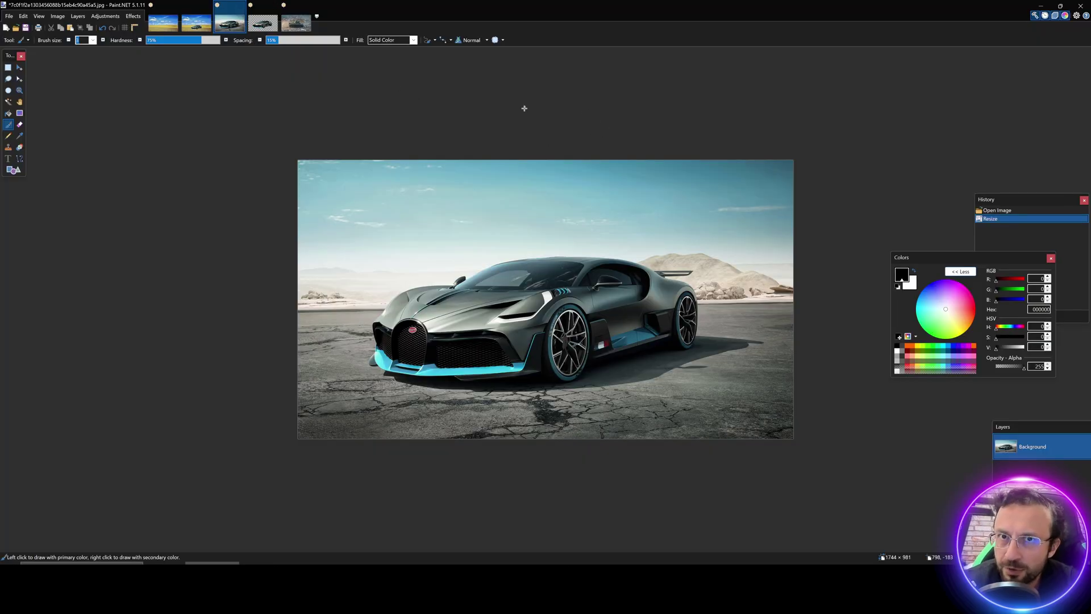
click(261, 25)
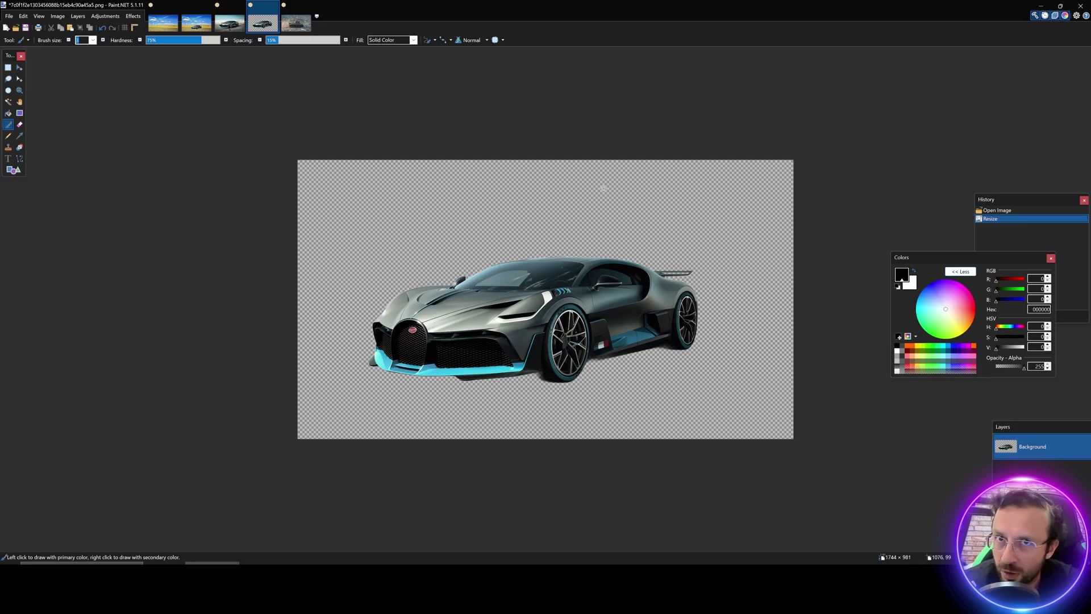
key(ctrl+Tab)
key(ctrl+Tab)
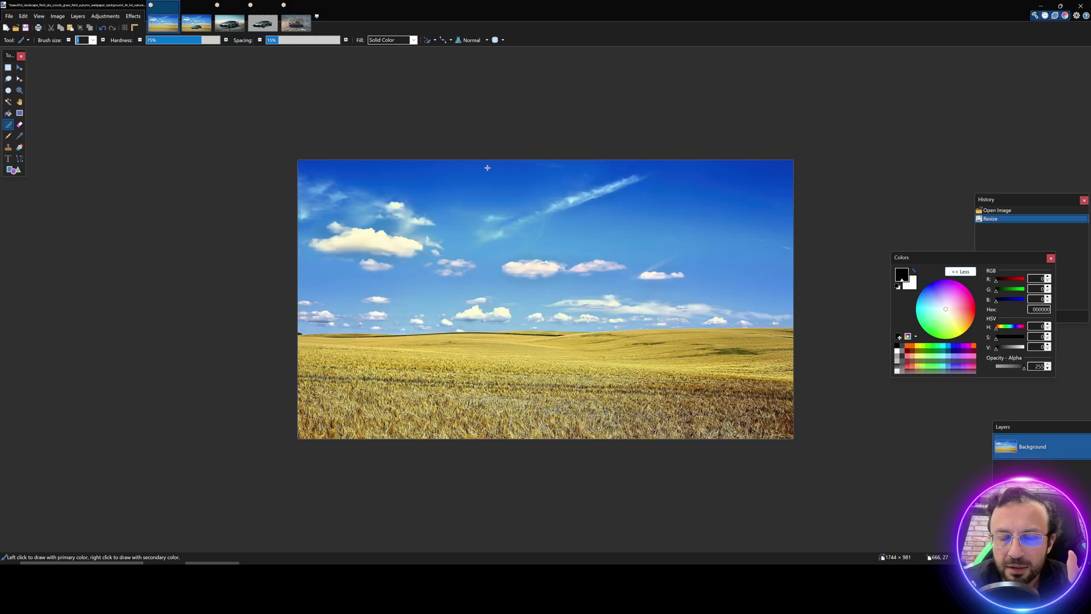
click(196, 22)
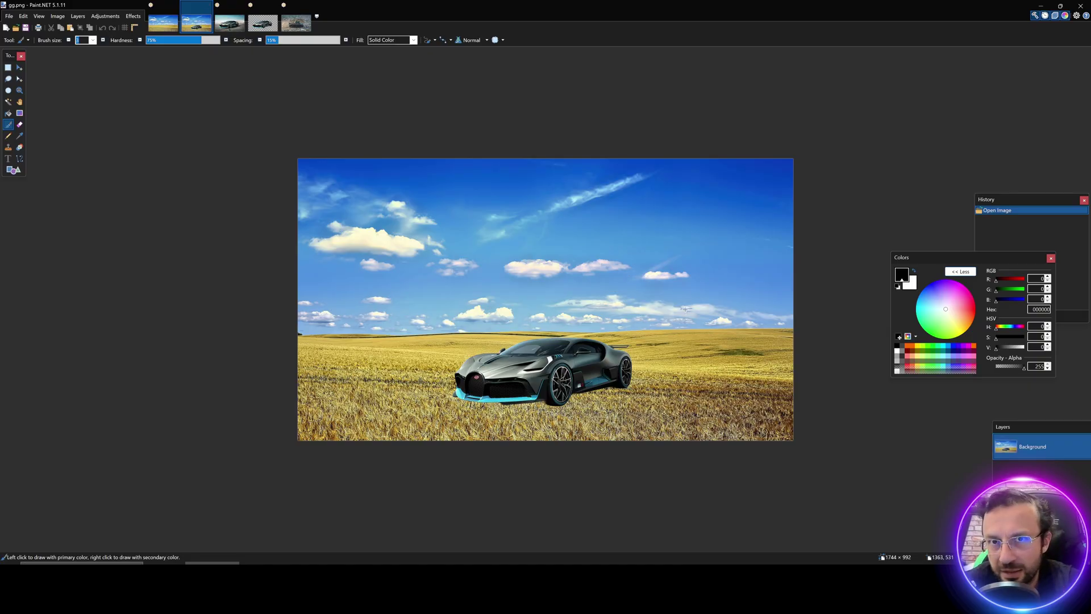
Step: Browse the generated car-in-wheat-field results full size in SwarmUI, then close the viewer
click(1041, 5)
click(799, 107)
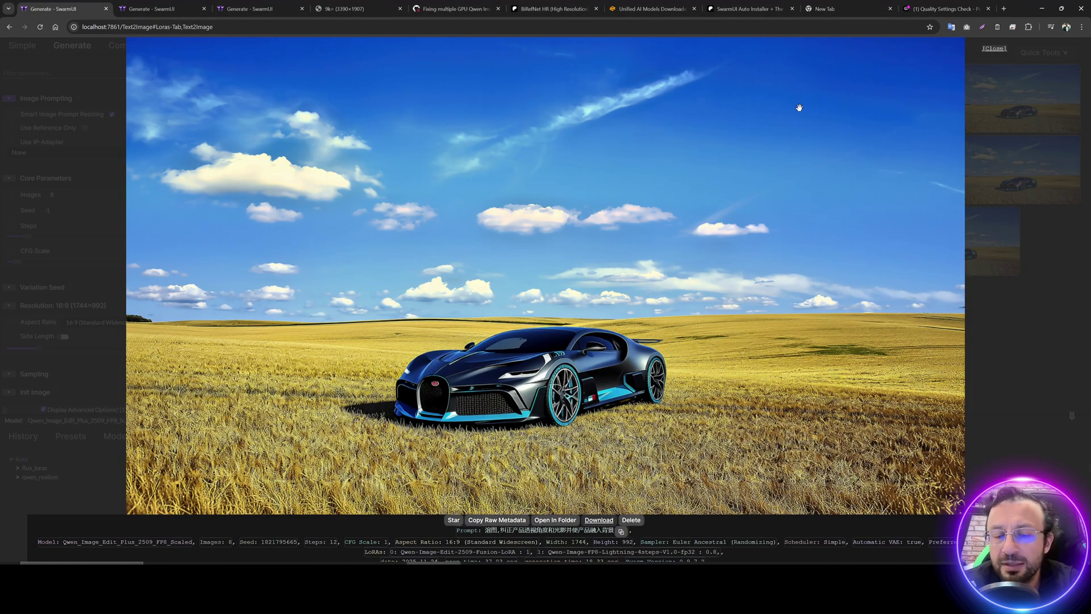
key(Right)
key(Right)
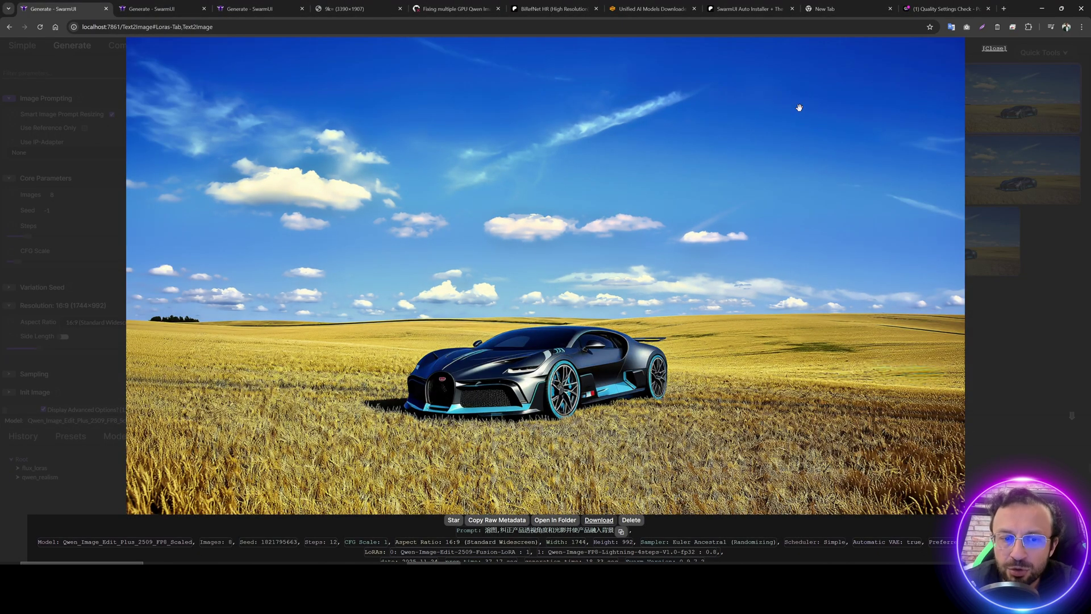
key(Right)
key(Right)
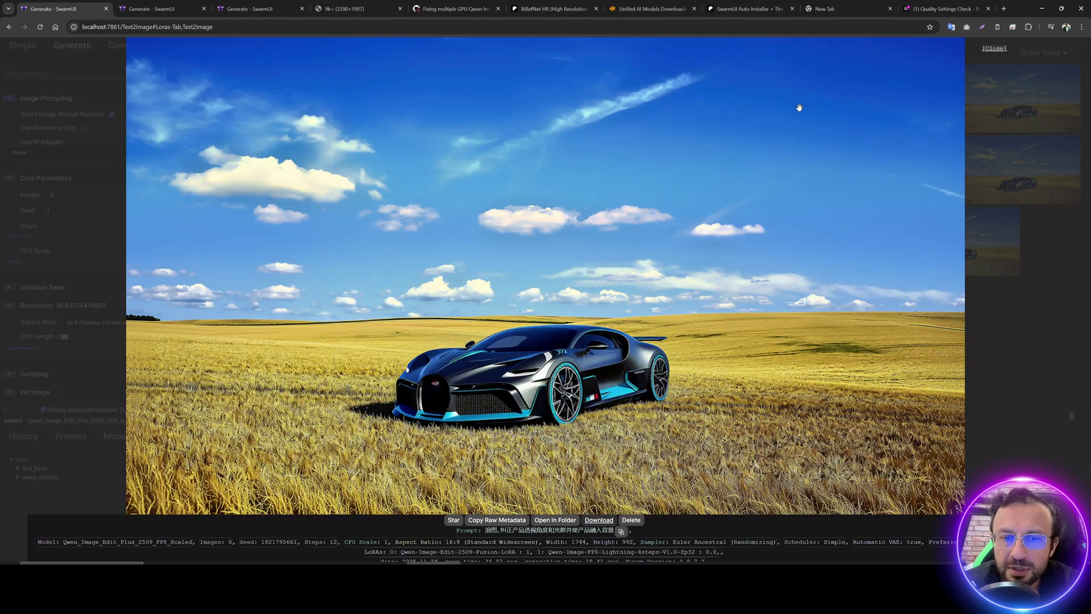
key(Right)
key(Escape)
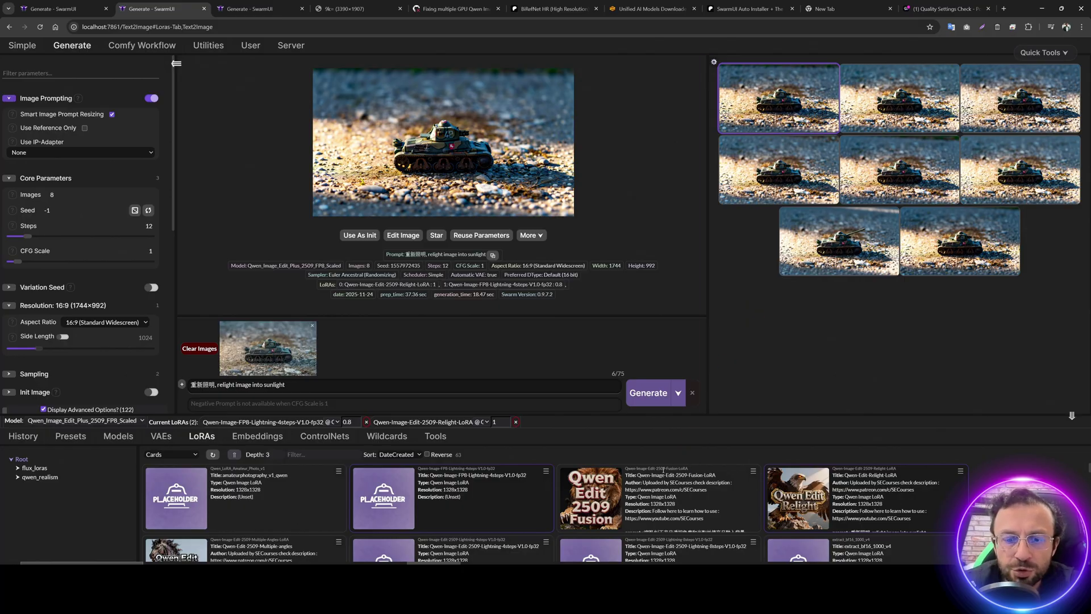
Step: Enlarge the LoRA list, check the sunlit tank results against the original photo, then view the top-down cars
drag(583, 415, 575, 312)
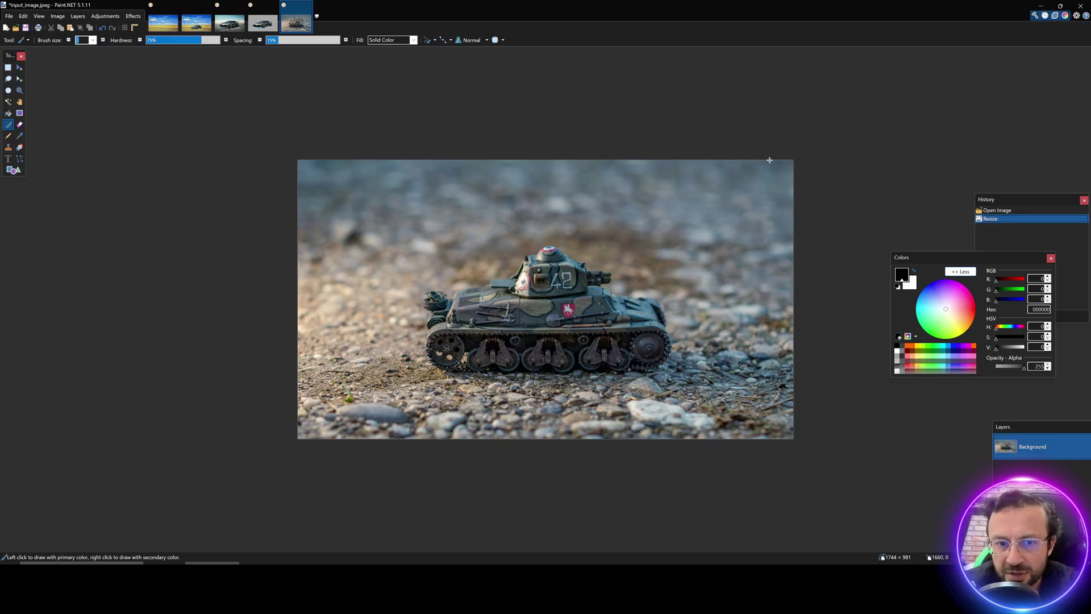
click(1040, 6)
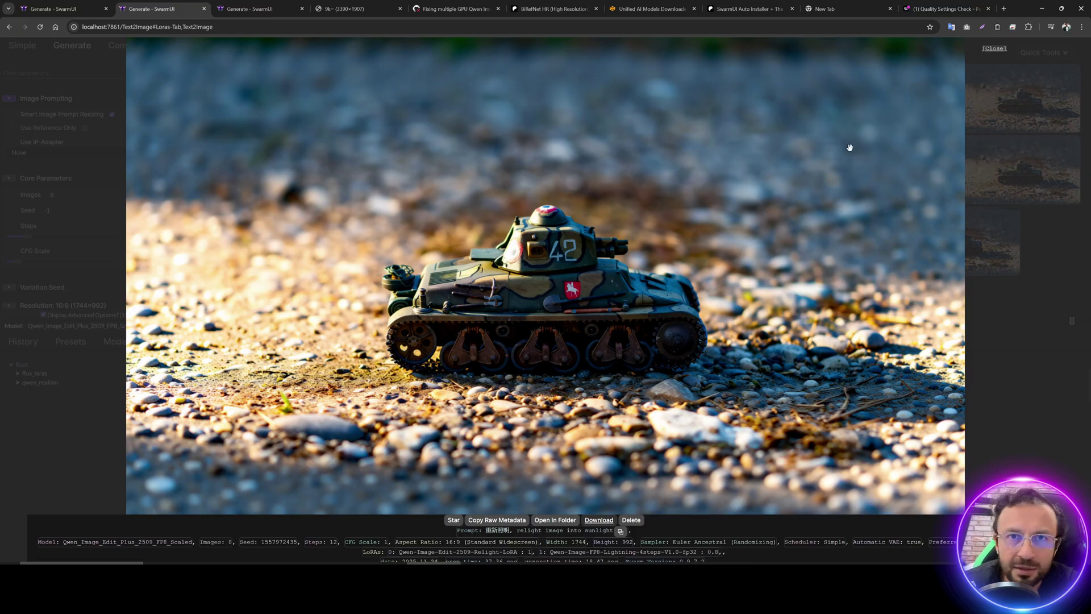
click(1021, 162)
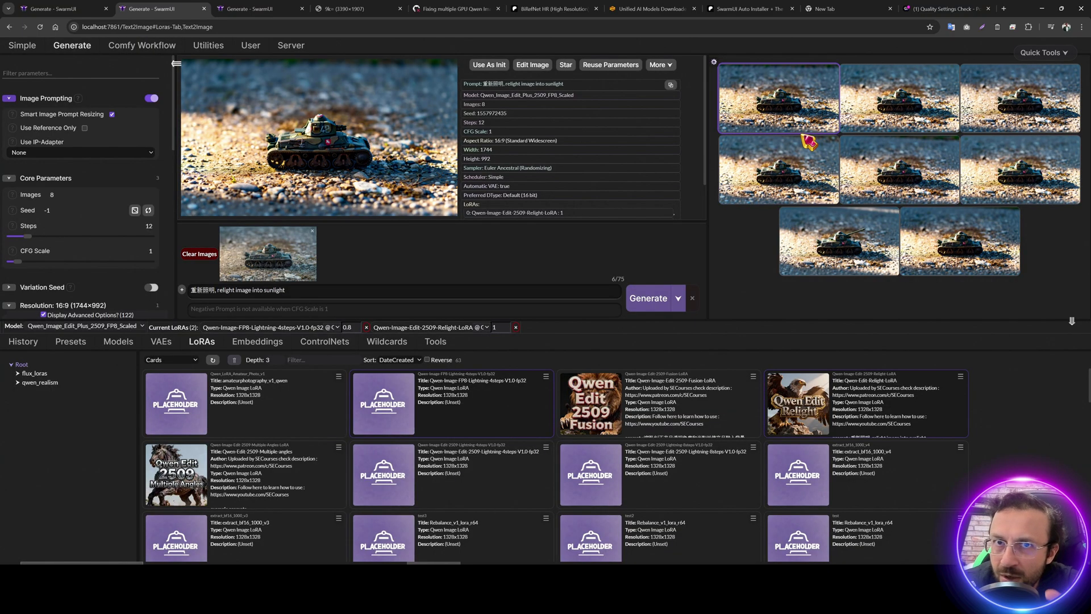
key(ctrl+Tab)
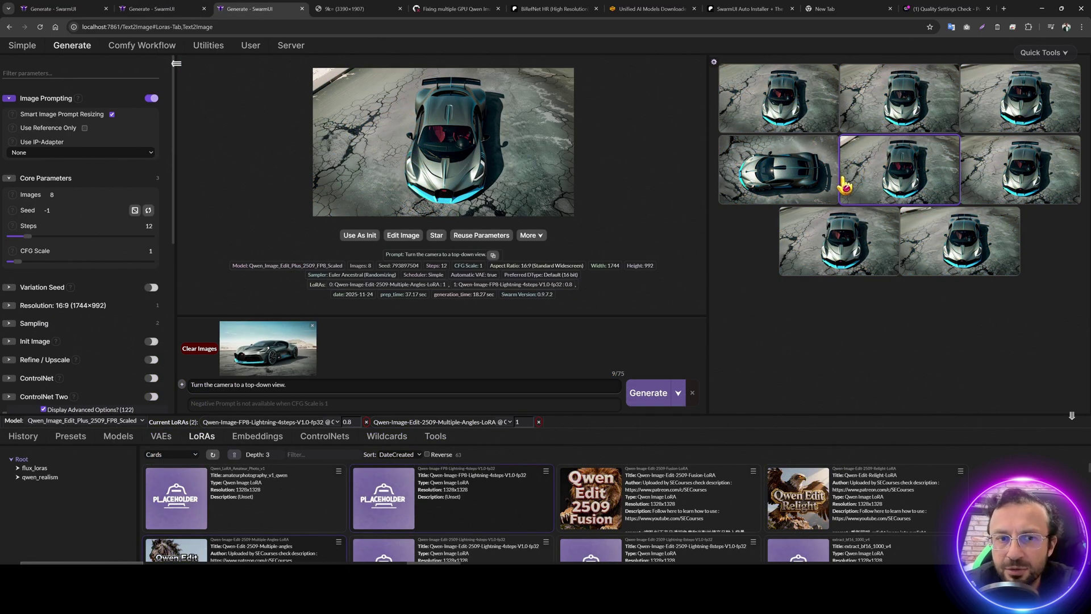
key(alt+Tab)
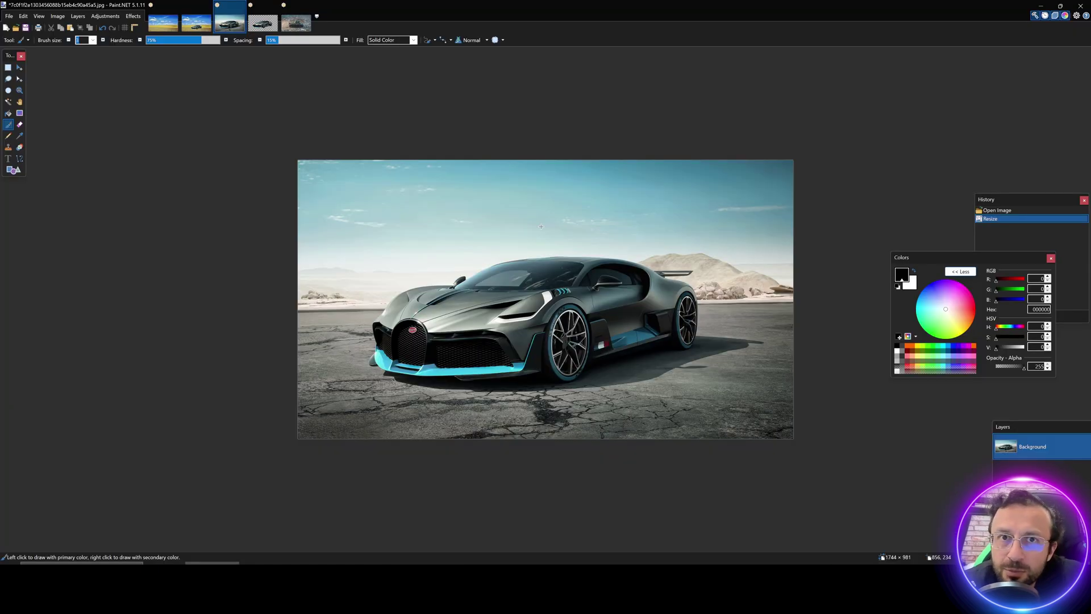
key(alt+Tab)
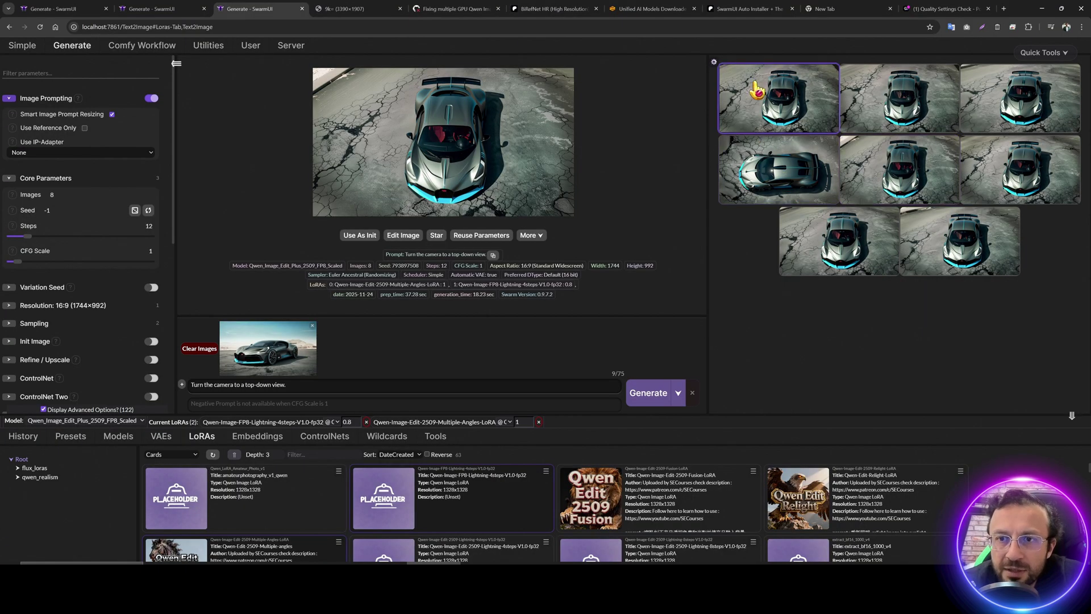
click(754, 79)
key(Right)
key(Right)
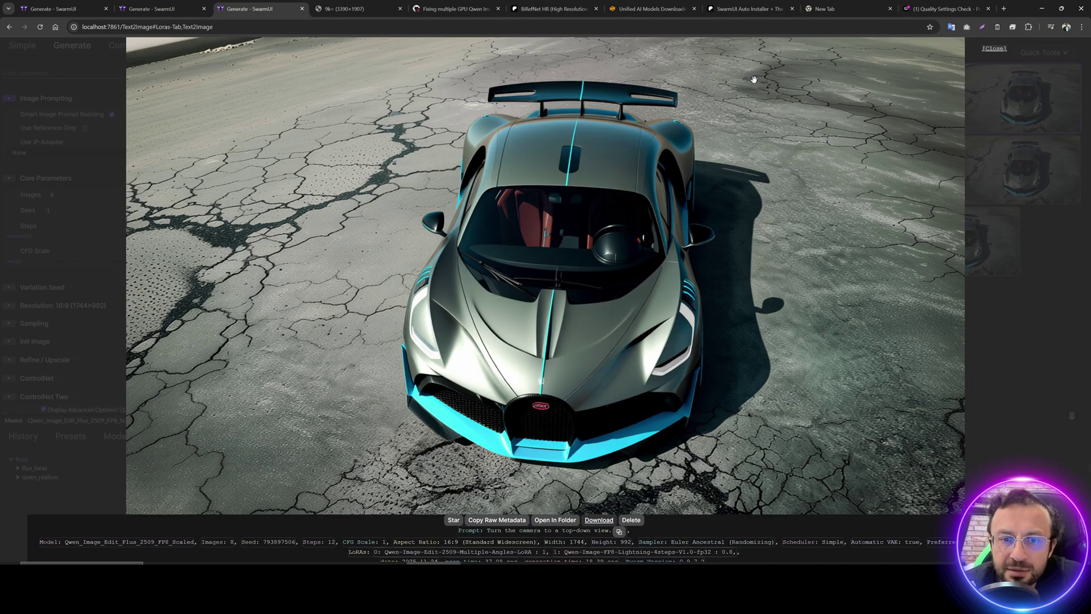
key(Right)
key(Right)
key(Right)
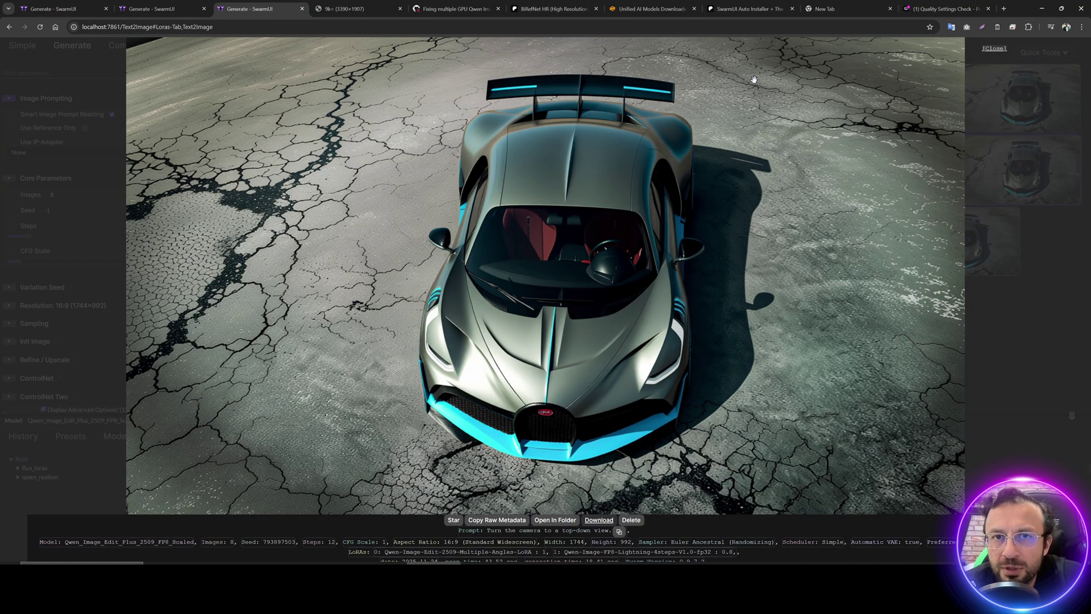
key(Escape)
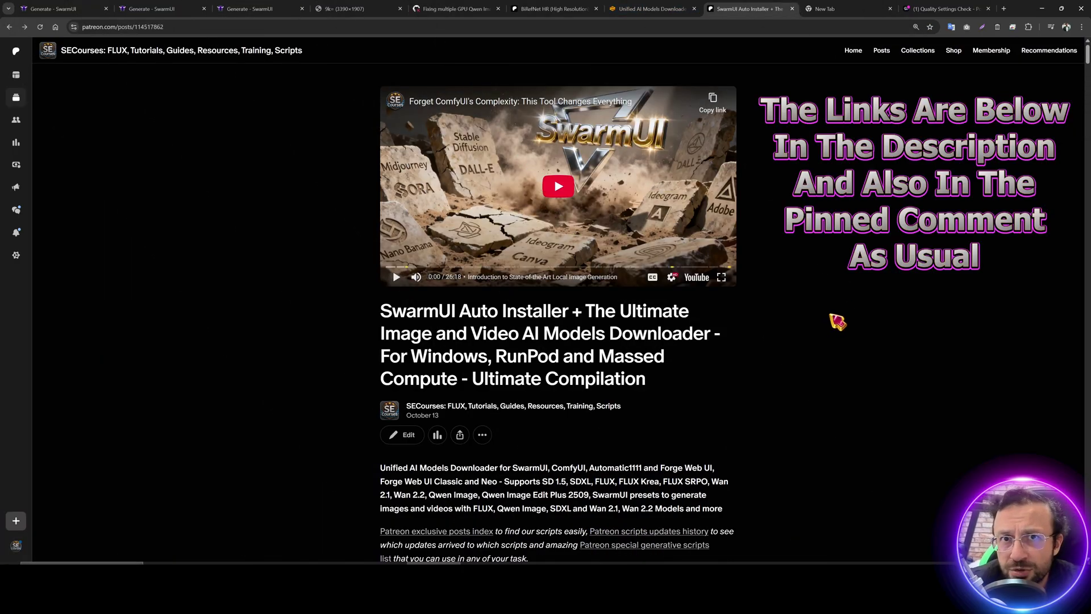
Step: Download SwarmUI_Model_Downloader_v102.zip from the post's 'Latest zip file' link
scroll(818, 330, down, 3)
scroll(818, 330, down, 6)
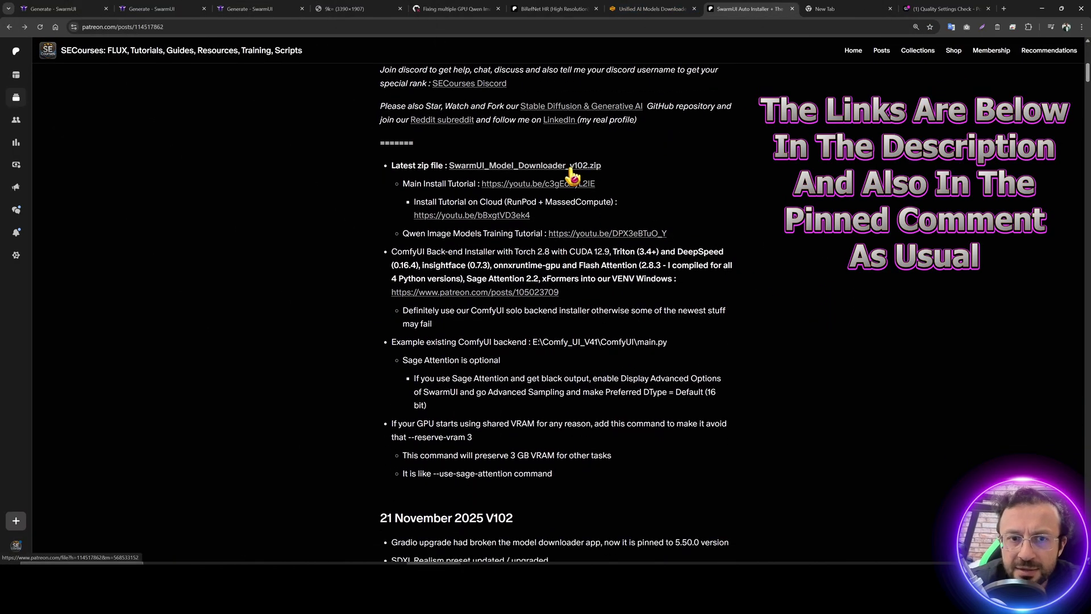
click(570, 168)
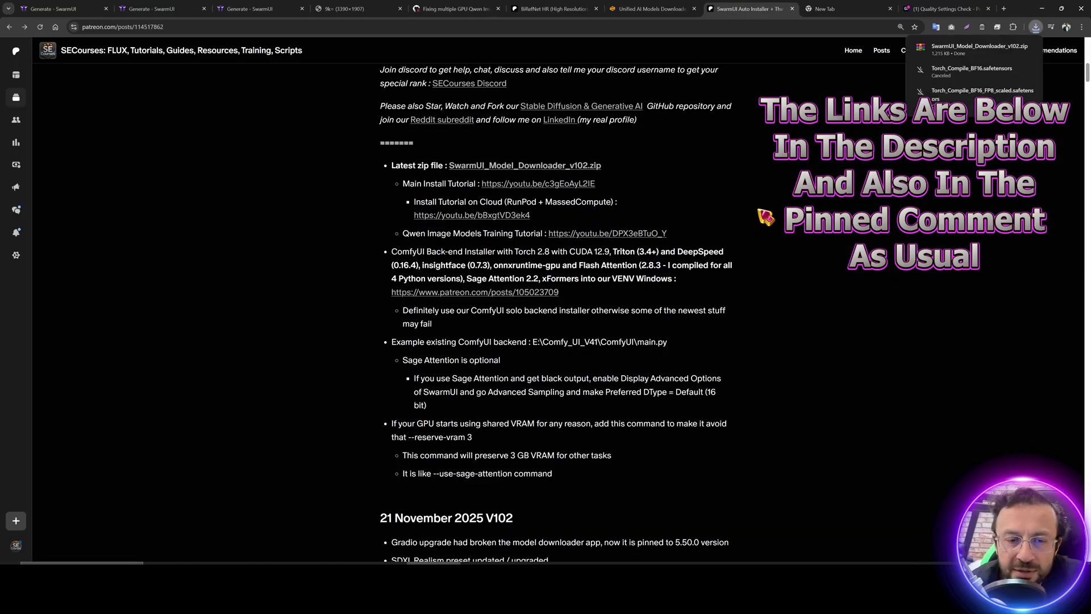
Step: Extract SwarmUI_Model_Downloader_v102.zip in place with WinRAR, replacing the existing files
click(1033, 49)
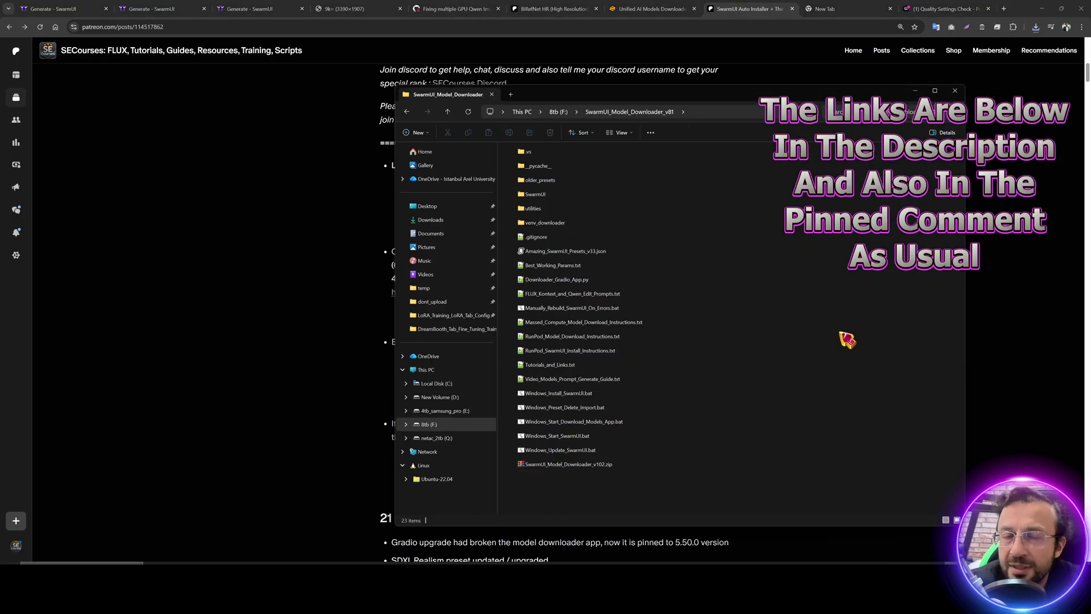
right_click(606, 467)
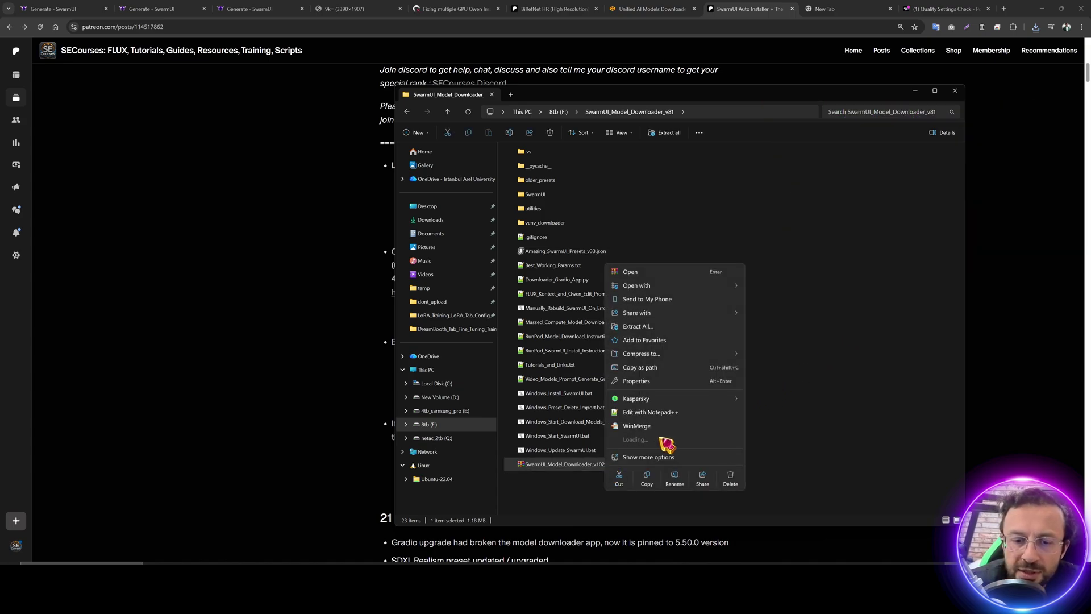
mouse_move(717, 442)
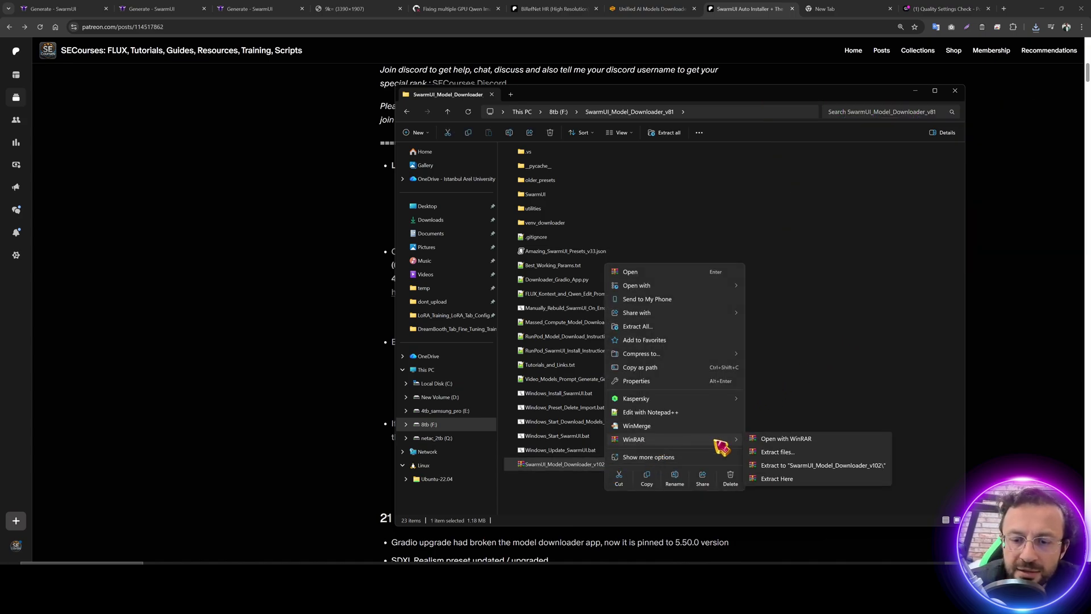
click(786, 482)
click(537, 359)
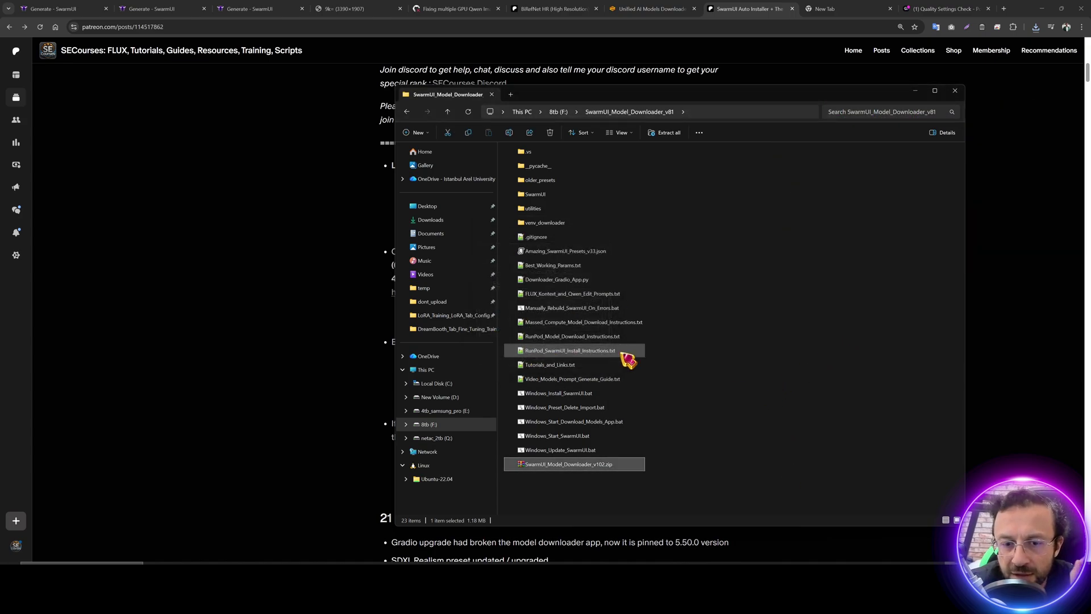
Step: Launch Windows_Start_Download_Models_App.bat, allowing it past the security warning
click(602, 436)
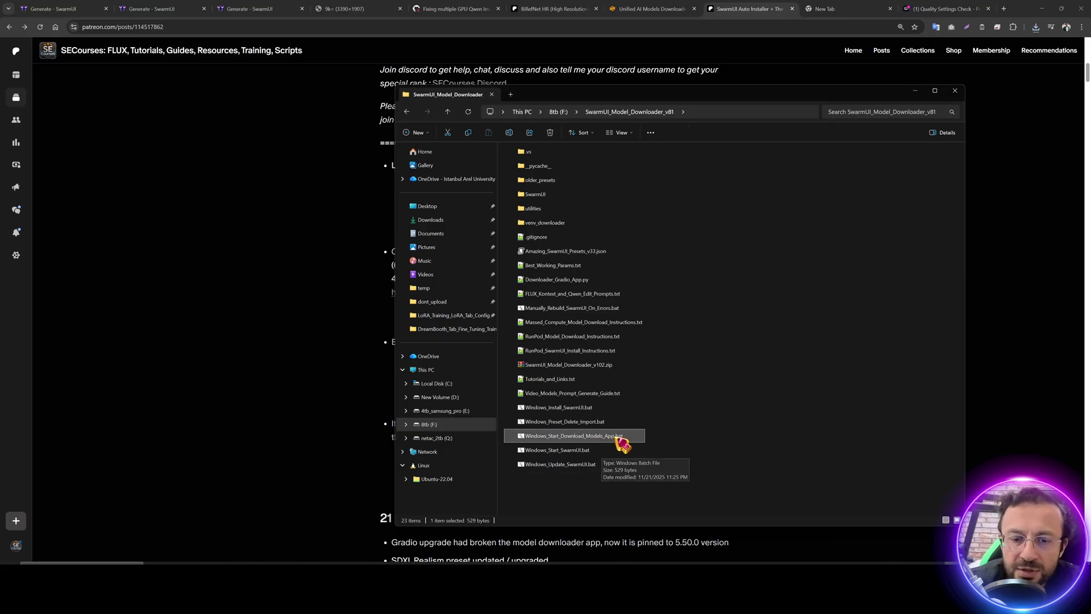
double_click(608, 437)
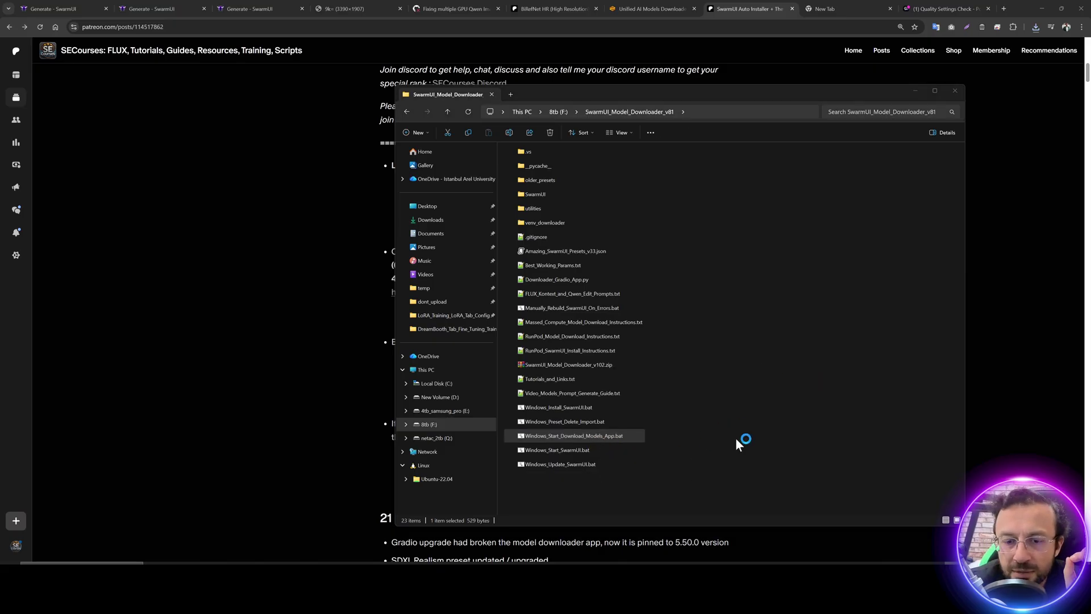
click(572, 296)
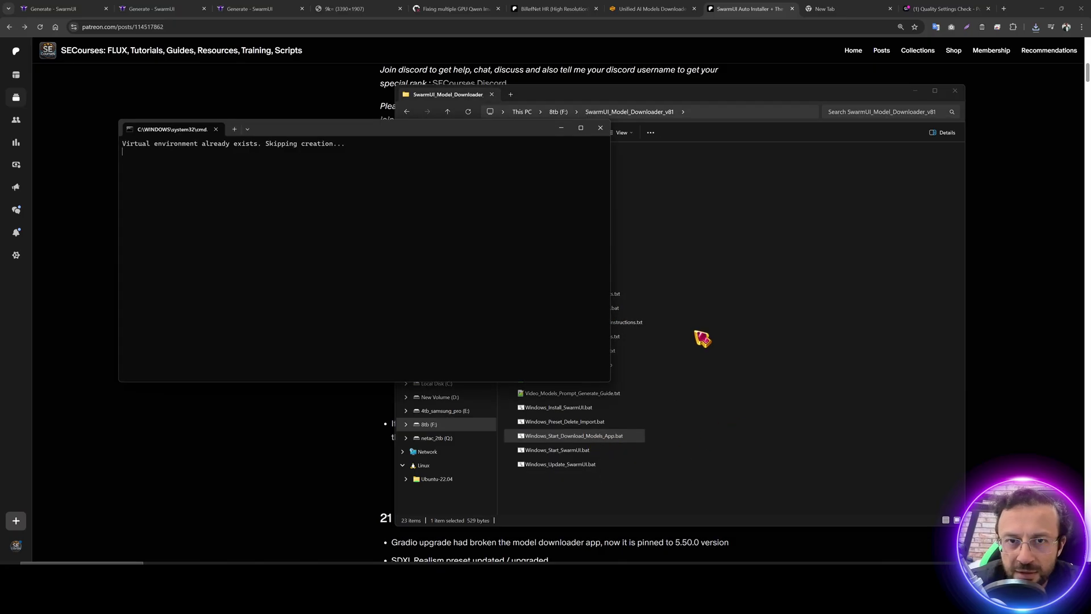
Step: Expand SwarmUI Bundles, zoom in, and highlight the Multiple-Angles, Relight and Fusion LoRAs
click(148, 336)
scroll(200, 367, down, 5)
key(ctrl+plus)
key(ctrl+plus)
key(ctrl+plus)
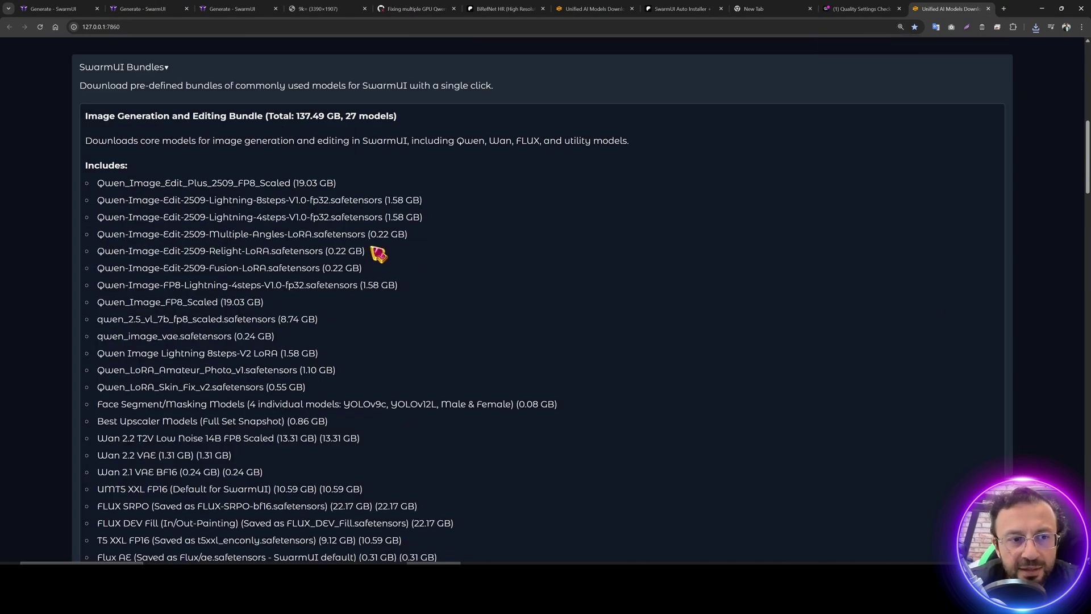
drag(104, 234, 305, 234)
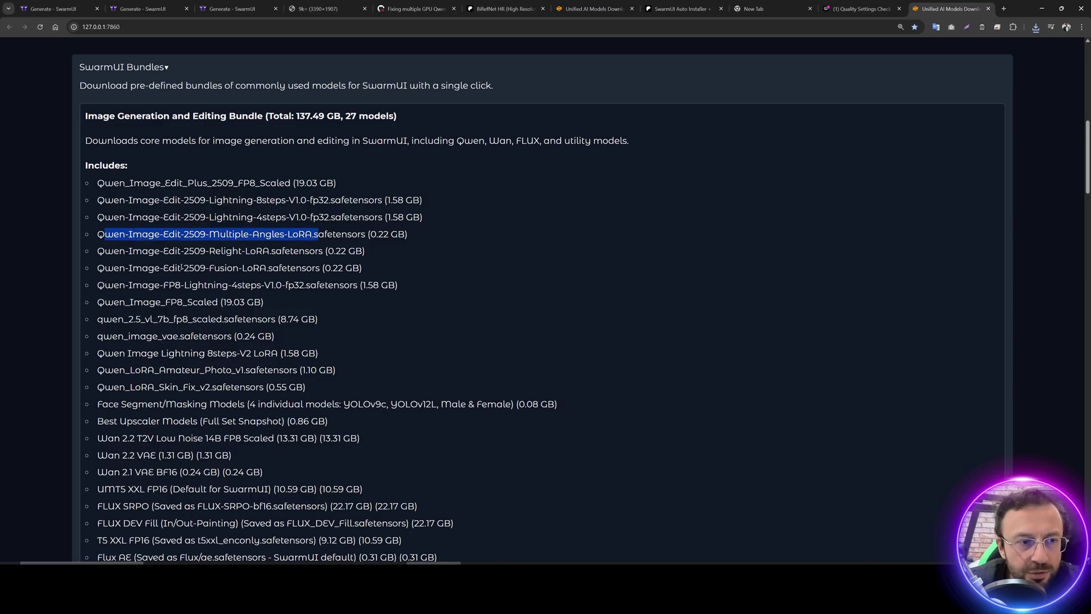
drag(104, 250, 269, 250)
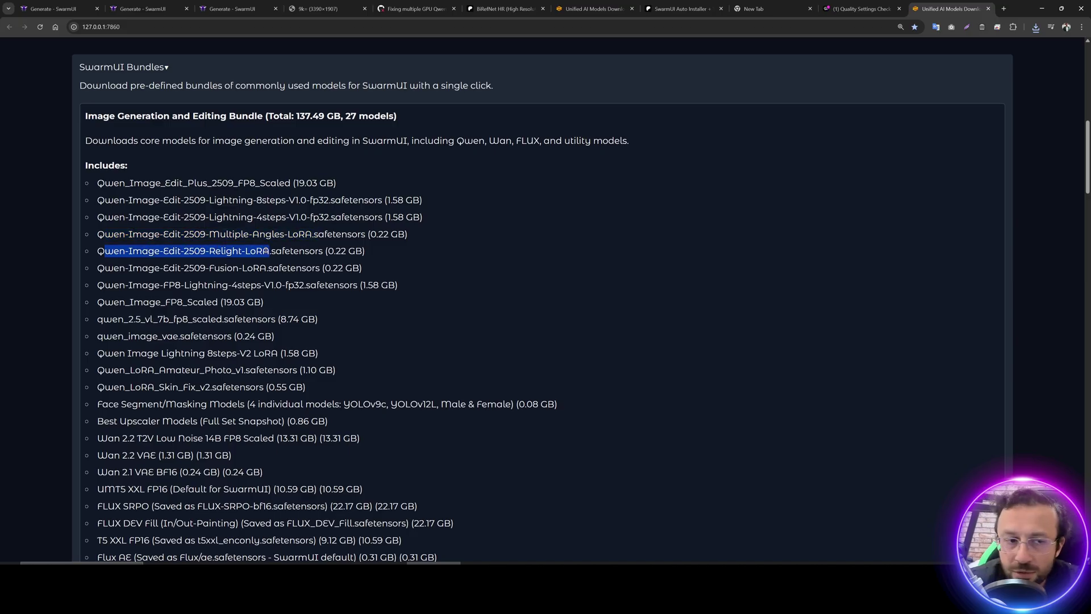
drag(104, 268, 275, 271)
scroll(331, 283, up, 3)
scroll(328, 341, down, 6)
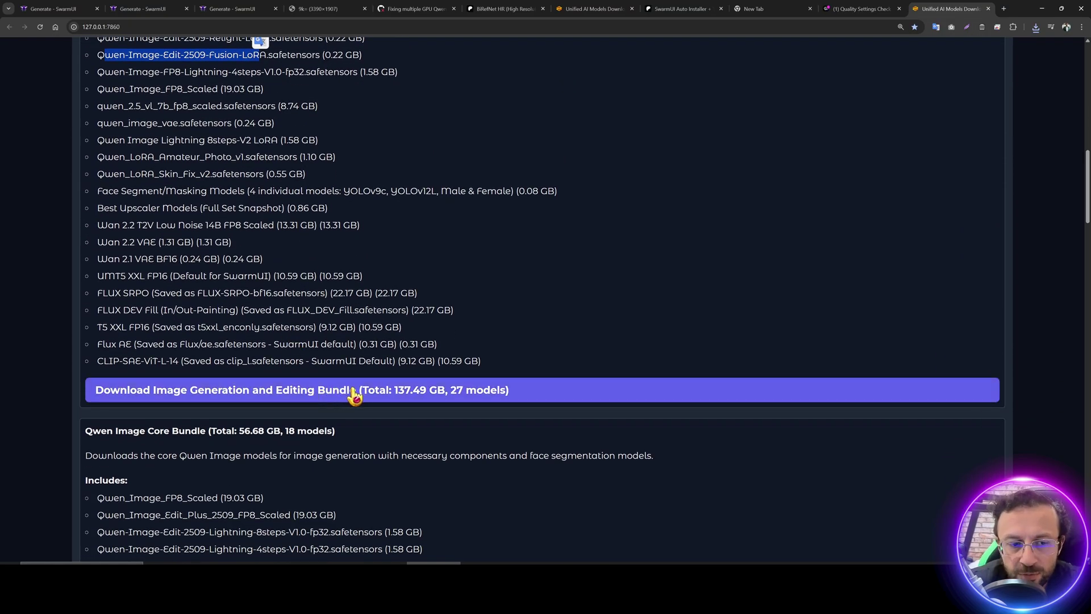
scroll(195, 280, down, 4)
drag(109, 214, 244, 218)
Step: Expand Image Generation Models and its Qwen Image Editing Models subsection, then scroll back up
scroll(467, 476, up, 4)
scroll(467, 476, up, 4)
scroll(346, 486, down, 20)
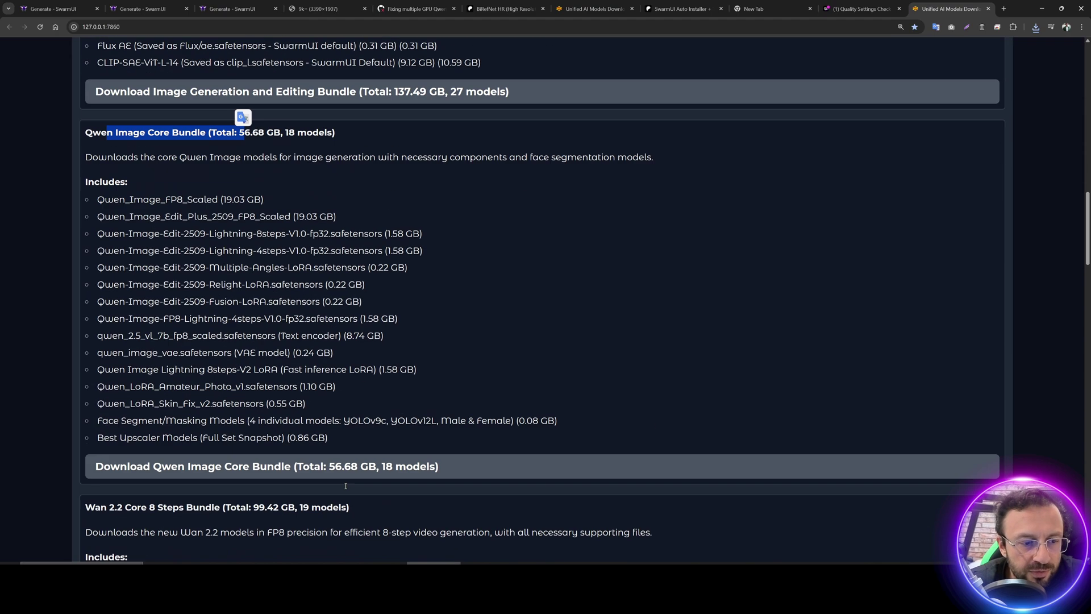
scroll(359, 487, down, 2)
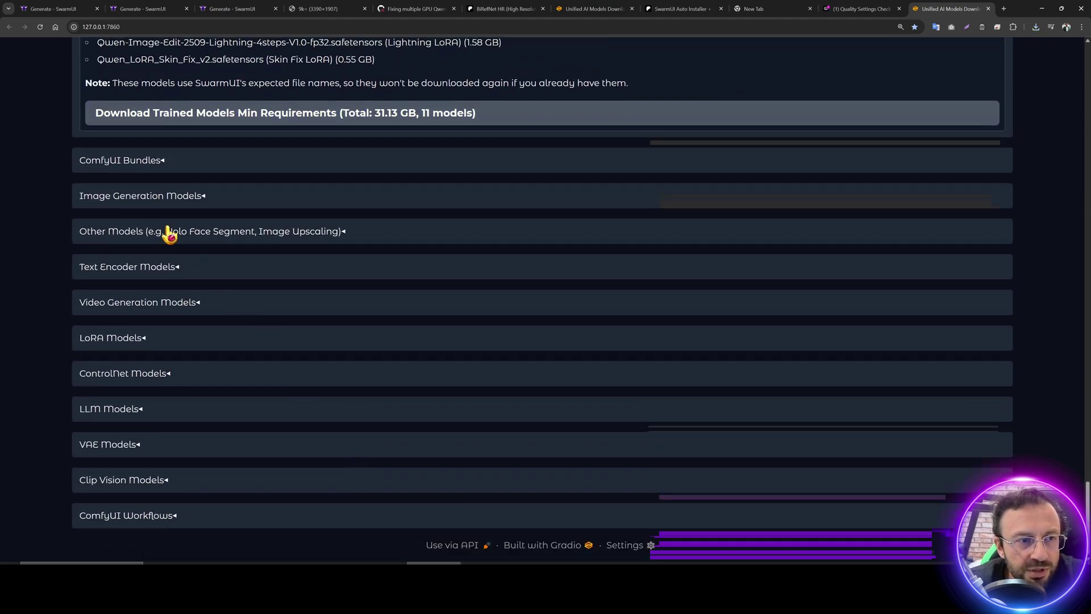
click(119, 196)
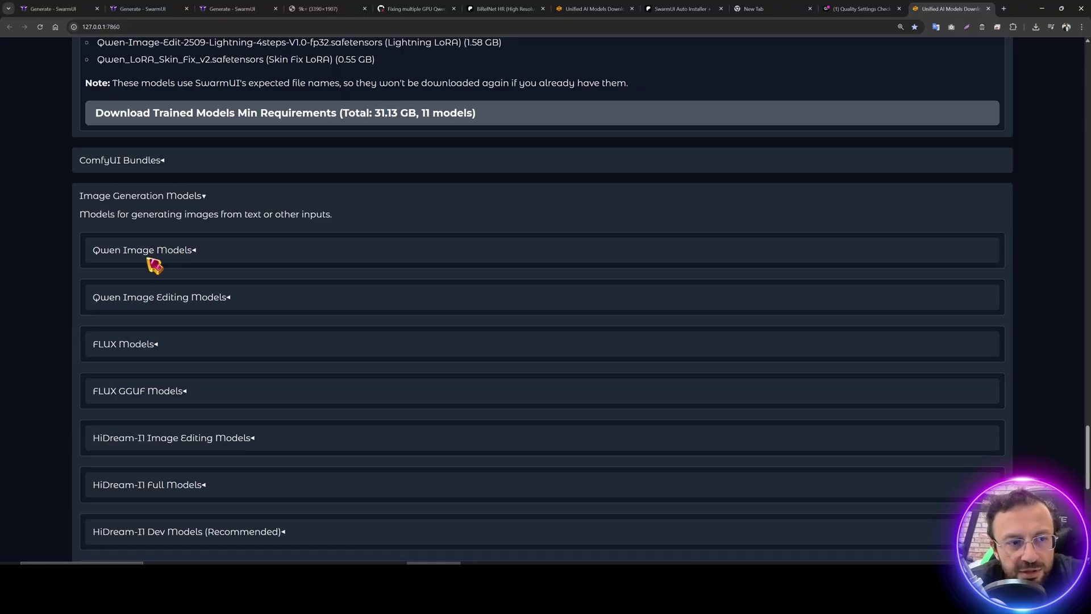
scroll(182, 255, down, 1)
click(204, 256)
scroll(206, 262, down, 3)
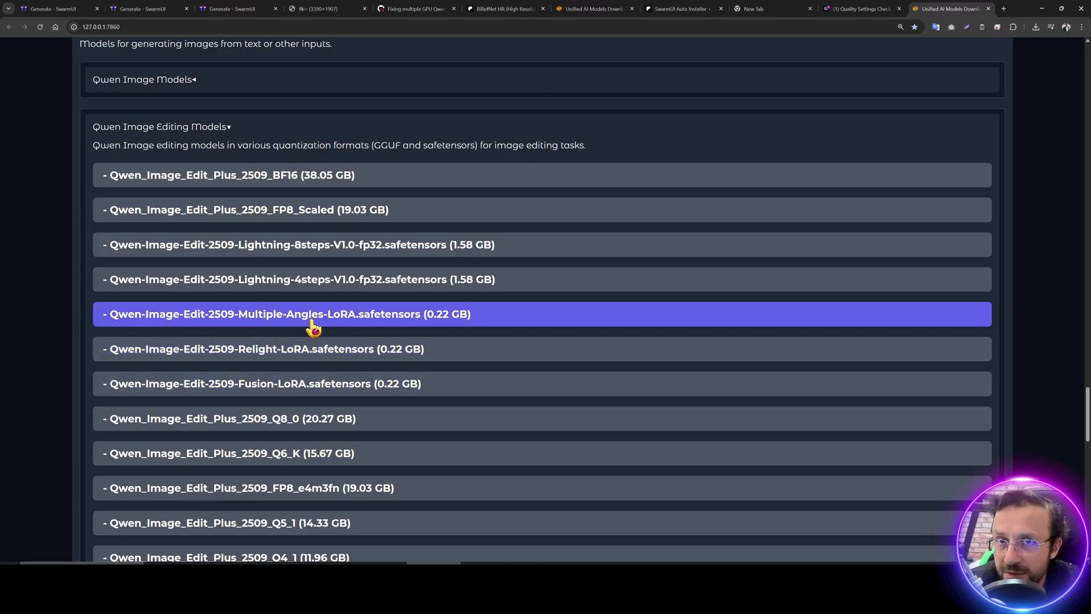
scroll(313, 328, up, 20)
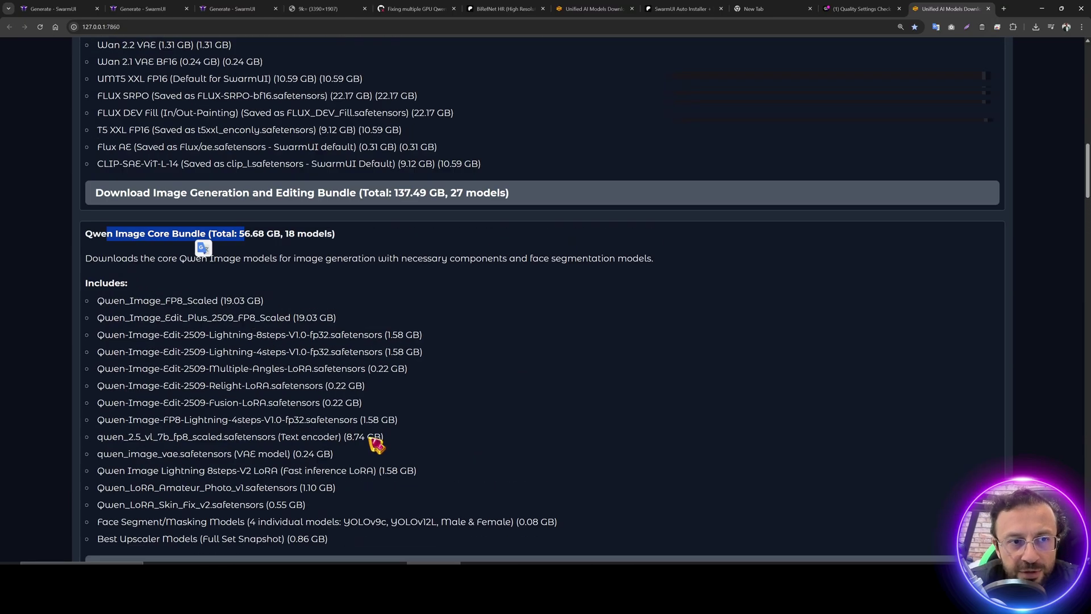
scroll(376, 445, up, 10)
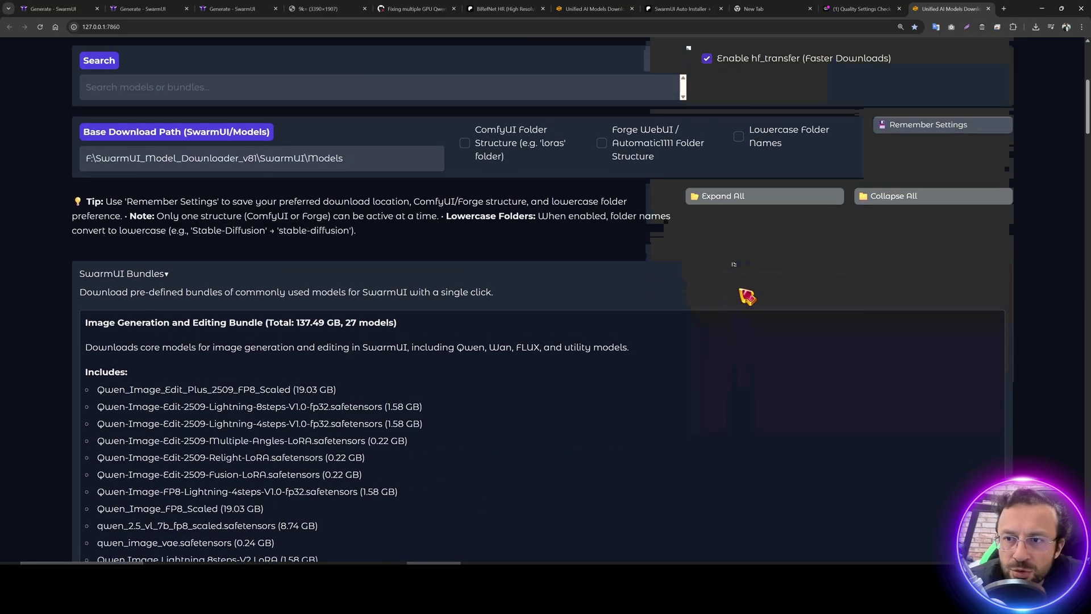
Step: Collapse all sections, reopen SwarmUI Bundles, and search for the Relight and Multiple-Angles LoRAs to download them
click(810, 210)
click(153, 290)
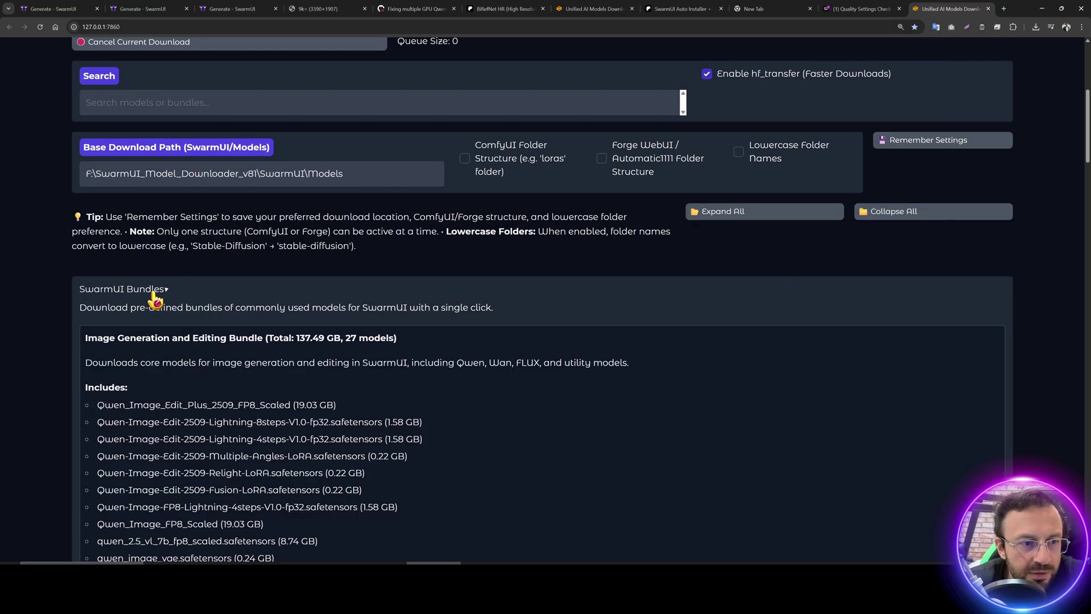
scroll(188, 304, down, 3)
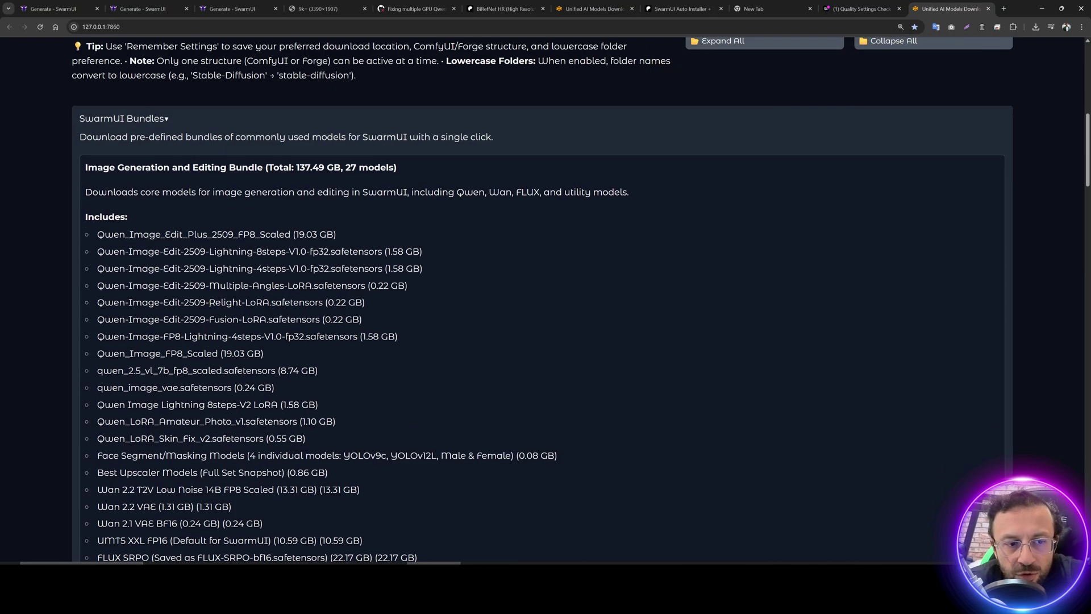
drag(210, 302, 243, 303)
key(ctrl+c)
scroll(297, 366, up, 5)
click(166, 200)
key(ctrl+v)
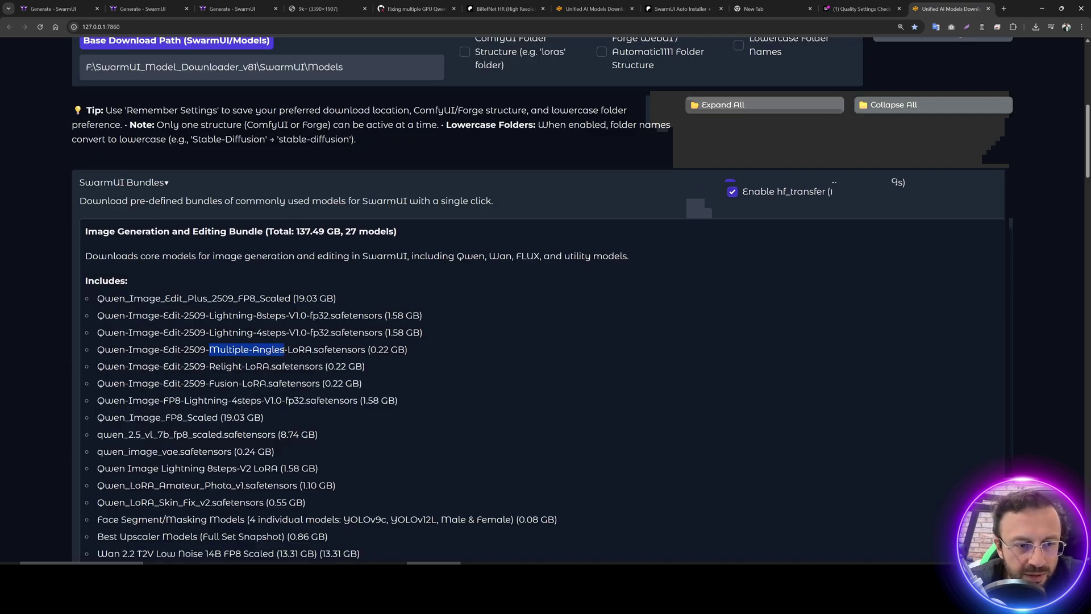
scroll(284, 284, up, 5)
click(164, 204)
key(ctrl+v)
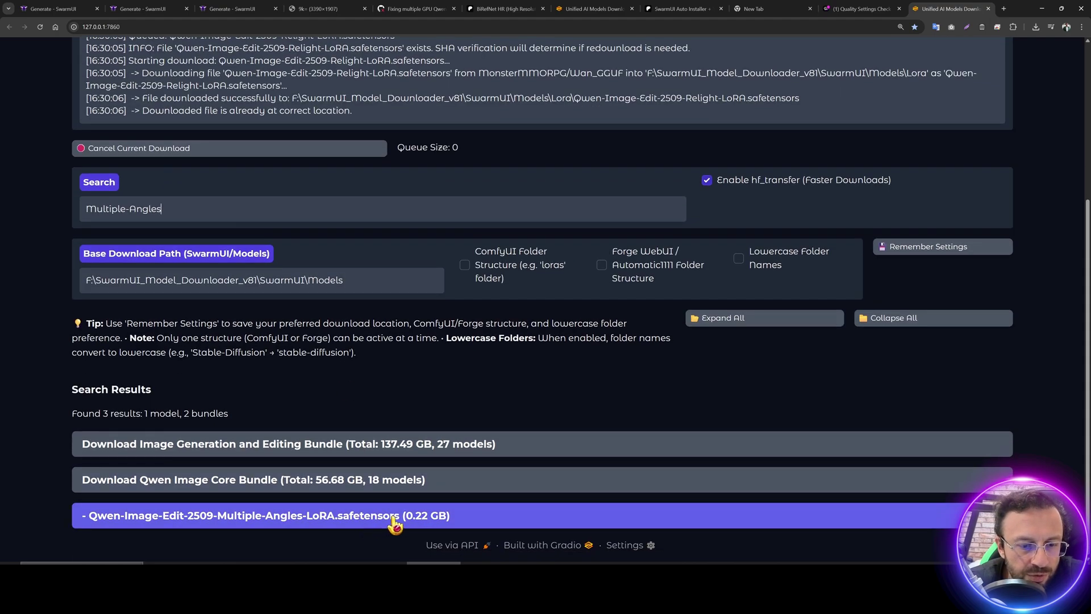
Step: Copy the Fusion LoRA name, search for it, and download the 0.22 GB result
scroll(210, 309, down, 5)
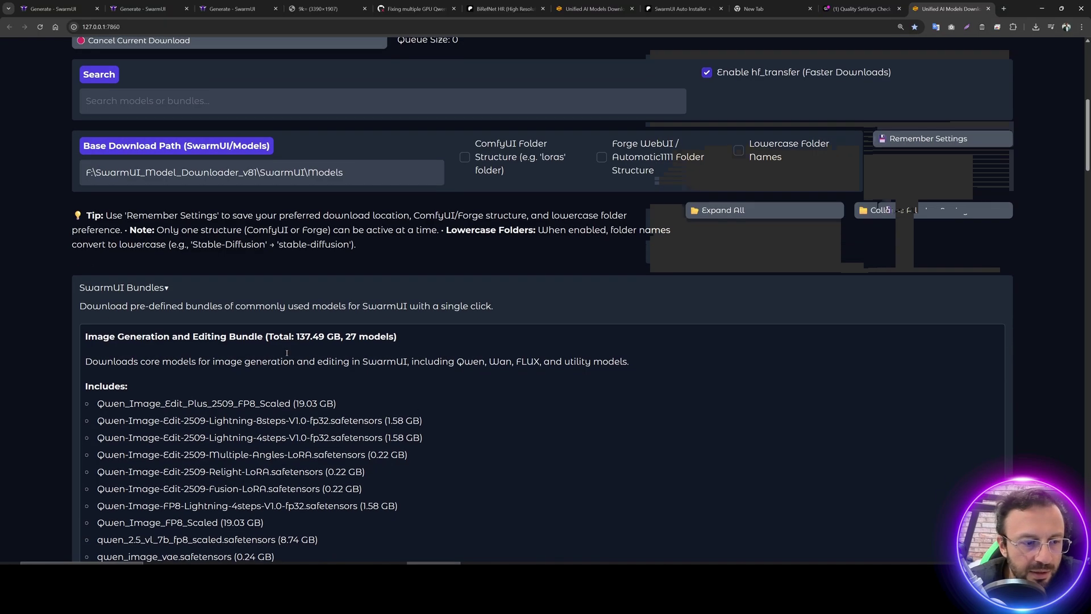
drag(208, 317, 260, 318)
key(ctrl+c)
scroll(261, 318, up, 4)
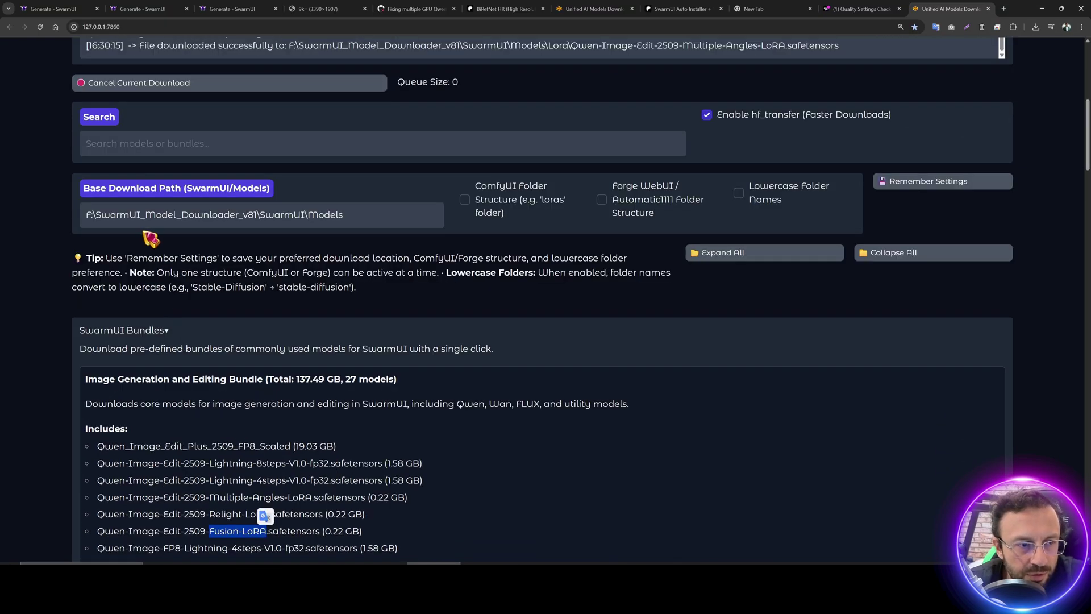
click(164, 141)
key(ctrl+a)
key(ctrl+v)
click(383, 514)
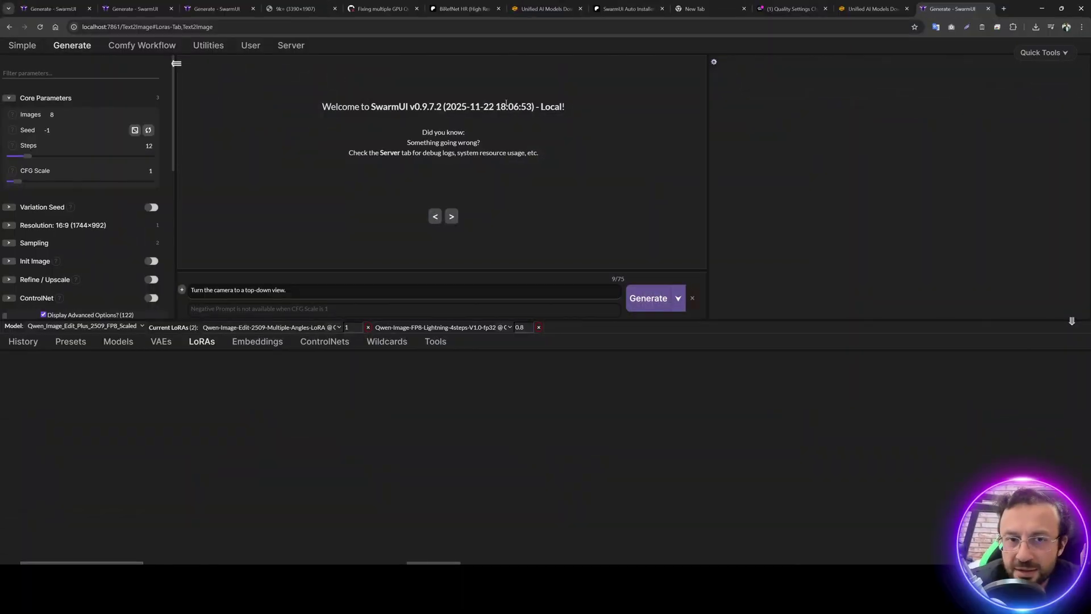
Step: Open the Presets list and the Import Presets dialog, then cancel the import
click(71, 340)
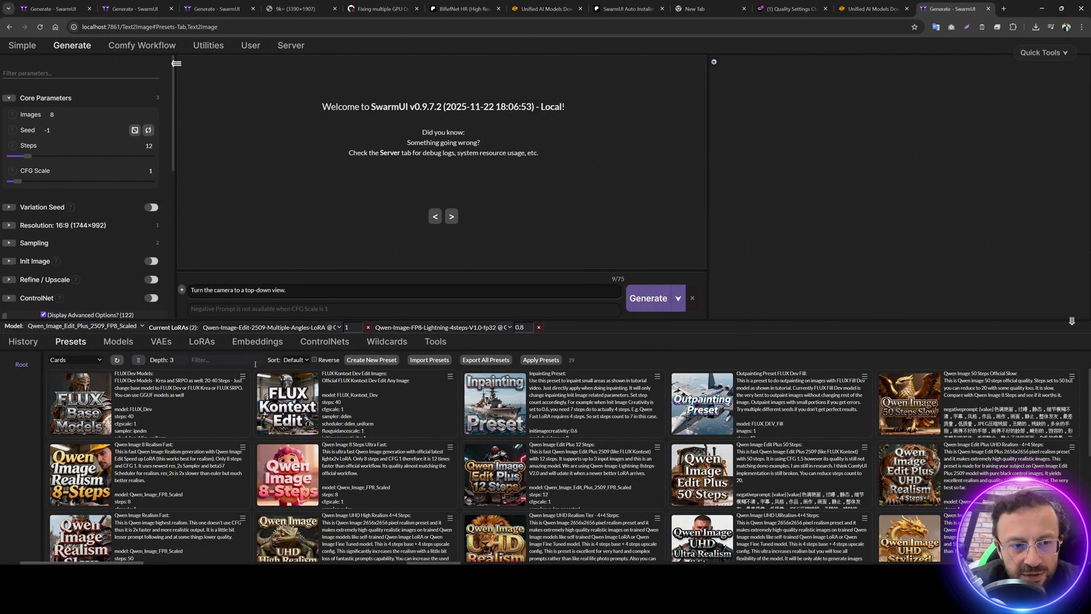
click(438, 361)
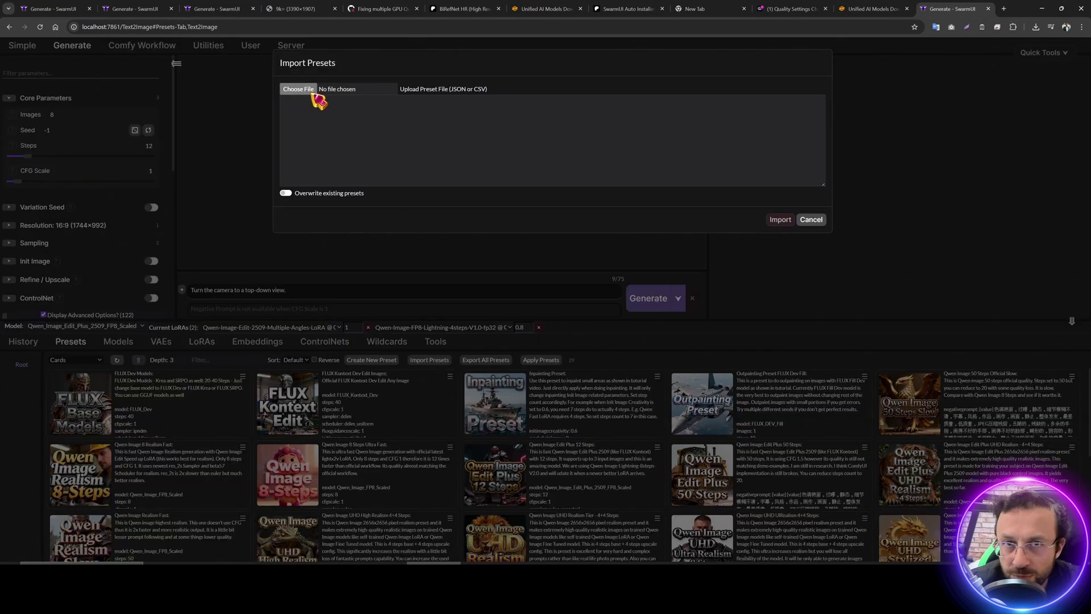
click(809, 221)
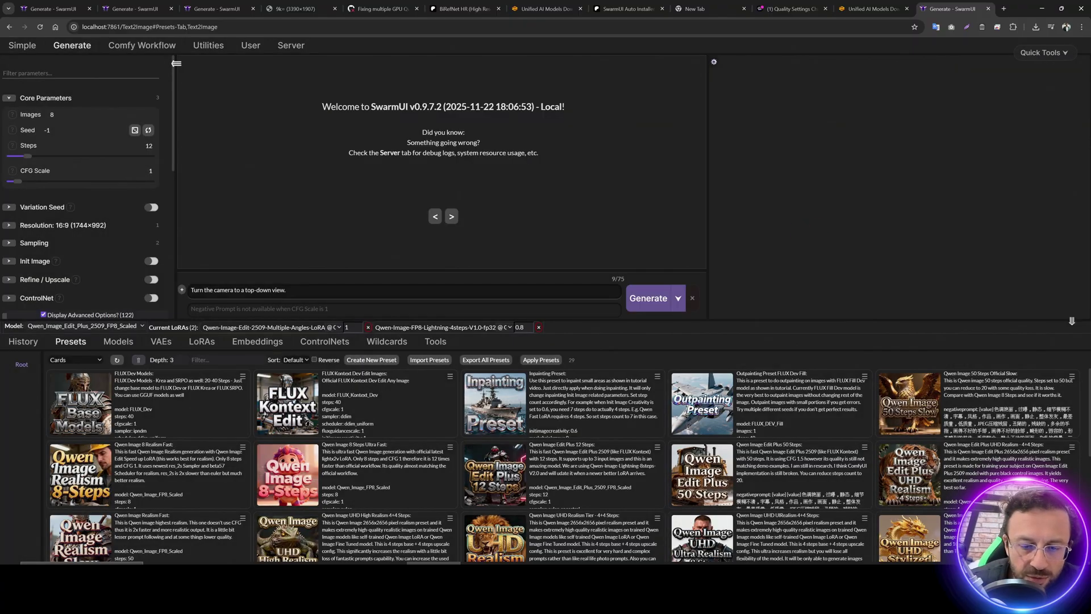
Step: Run Windows_Preset_Delete_Import.bat and confirm the preset reset with 'y'
key(alt+Tab)
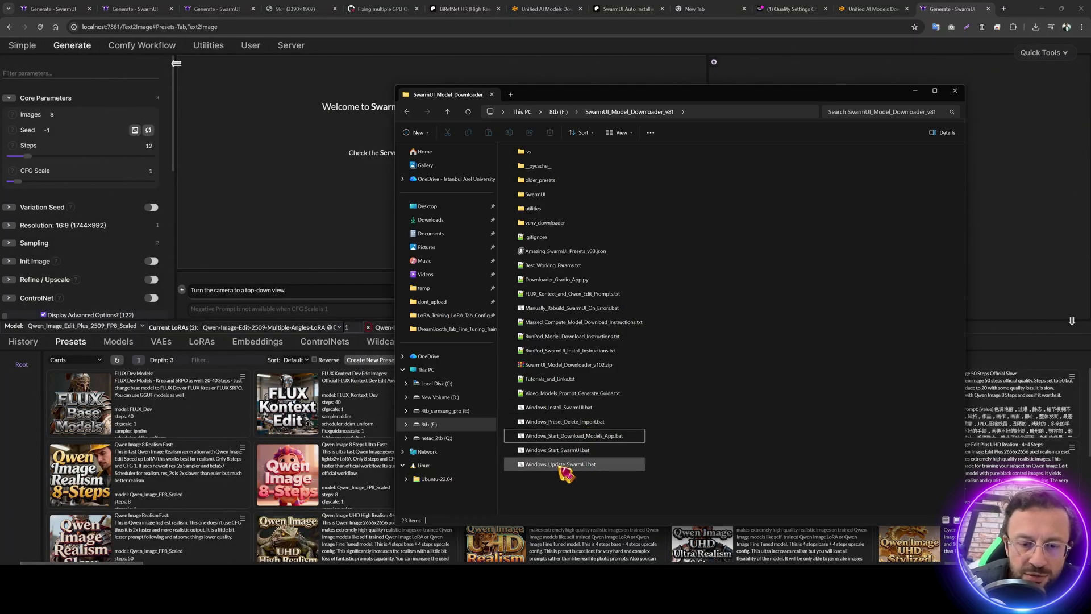
click(596, 423)
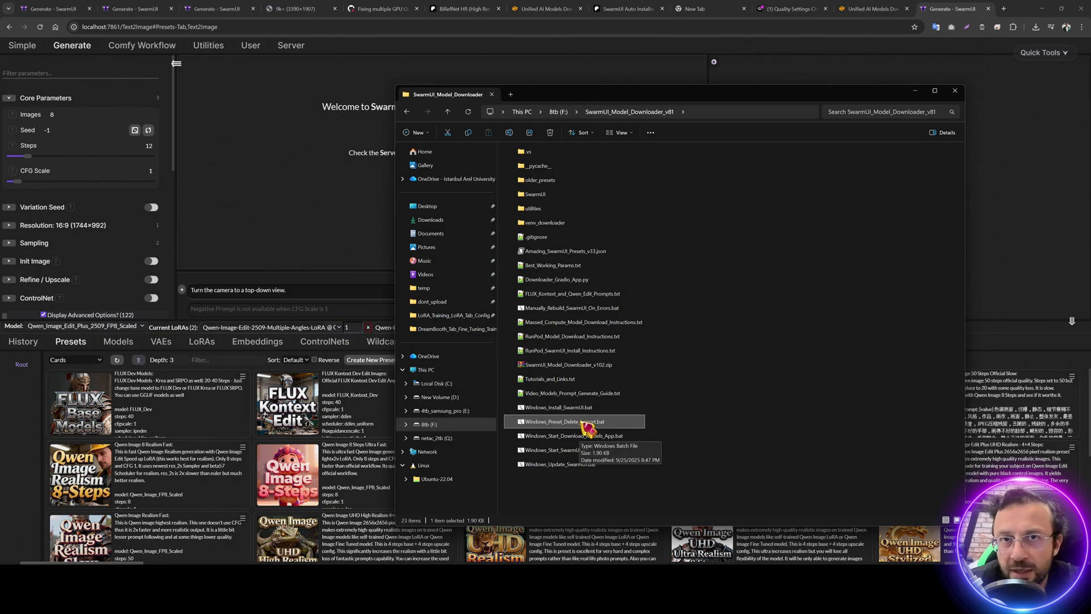
double_click(587, 428)
click(574, 298)
text(y)
key(Return)
click(120, 362)
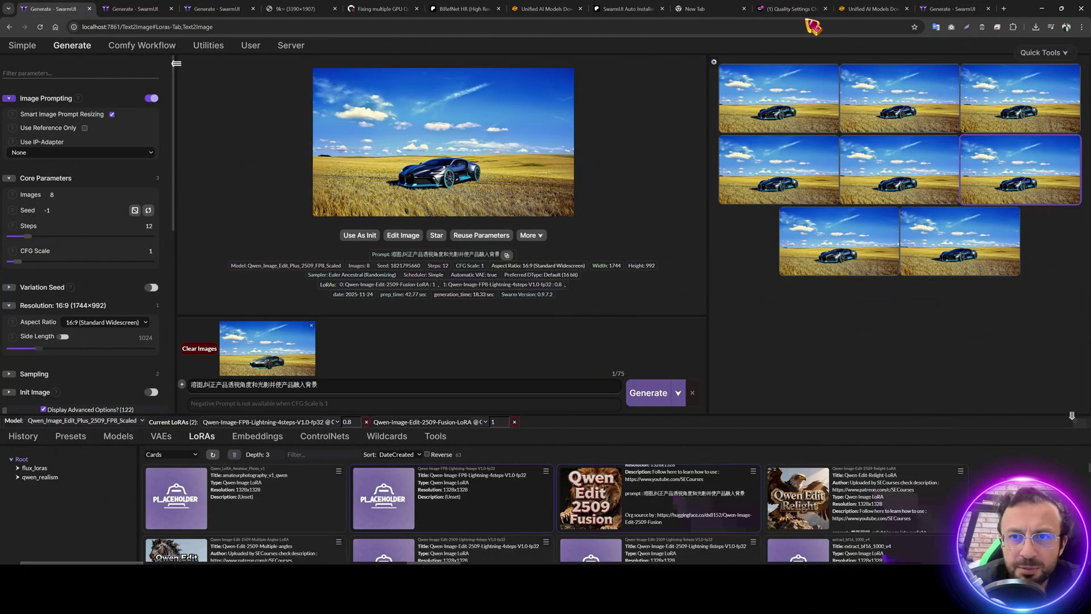
Step: Reload SwarmUI, reset parameters to defaults, and apply the Qwen Image Edit Plus 12 Steps preset
click(948, 9)
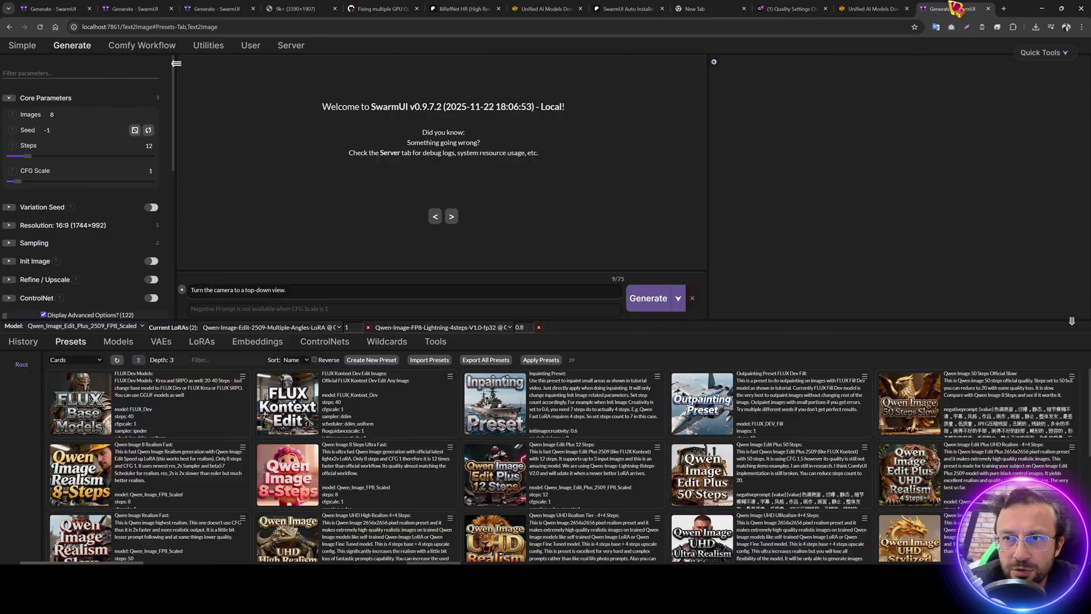
click(41, 29)
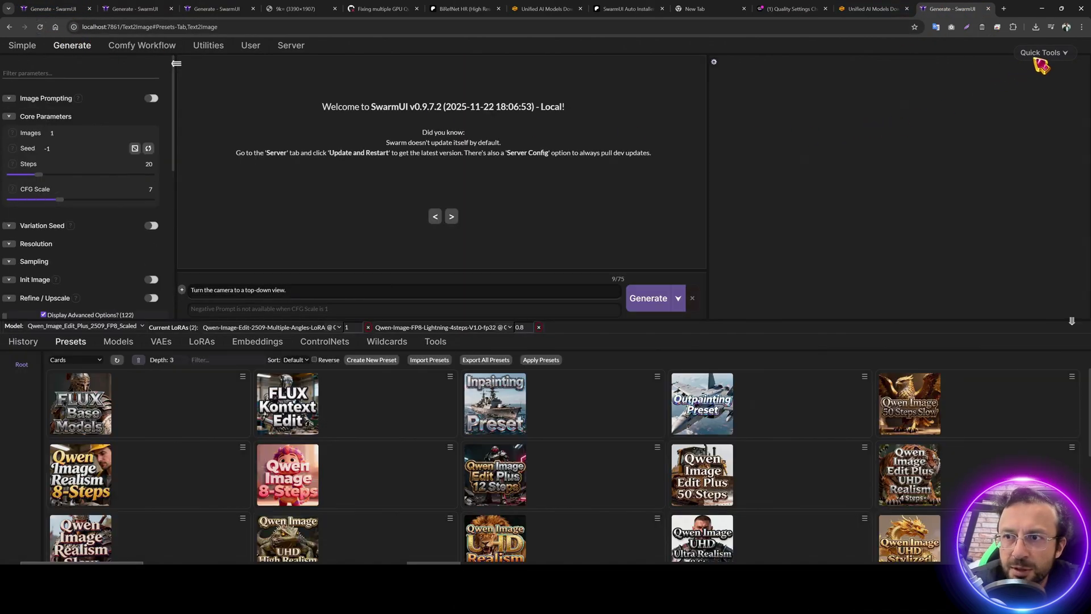
click(1043, 52)
click(1035, 79)
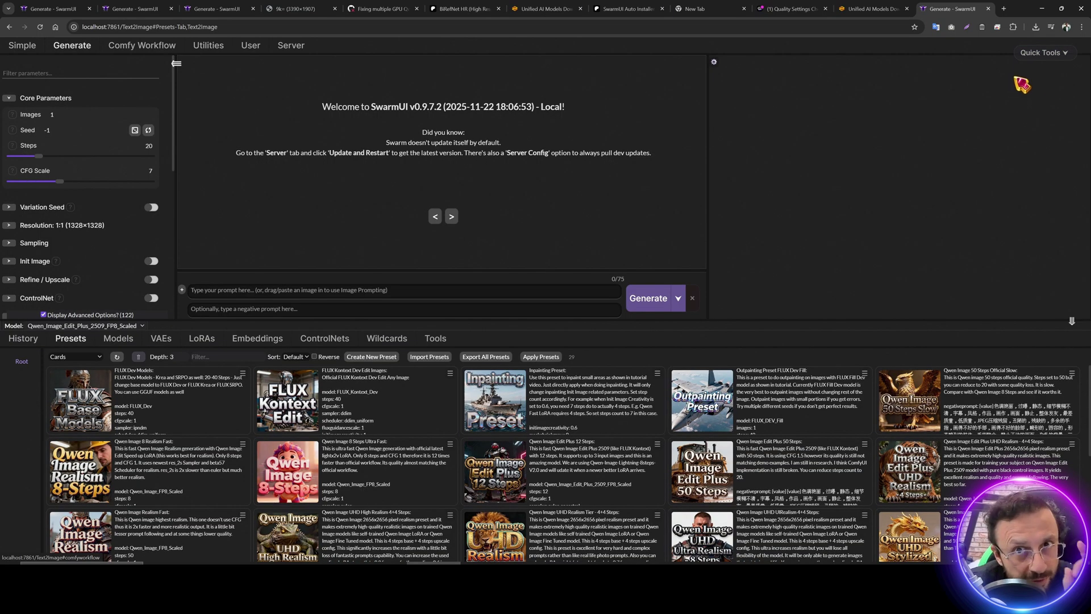
scroll(421, 464, down, 2)
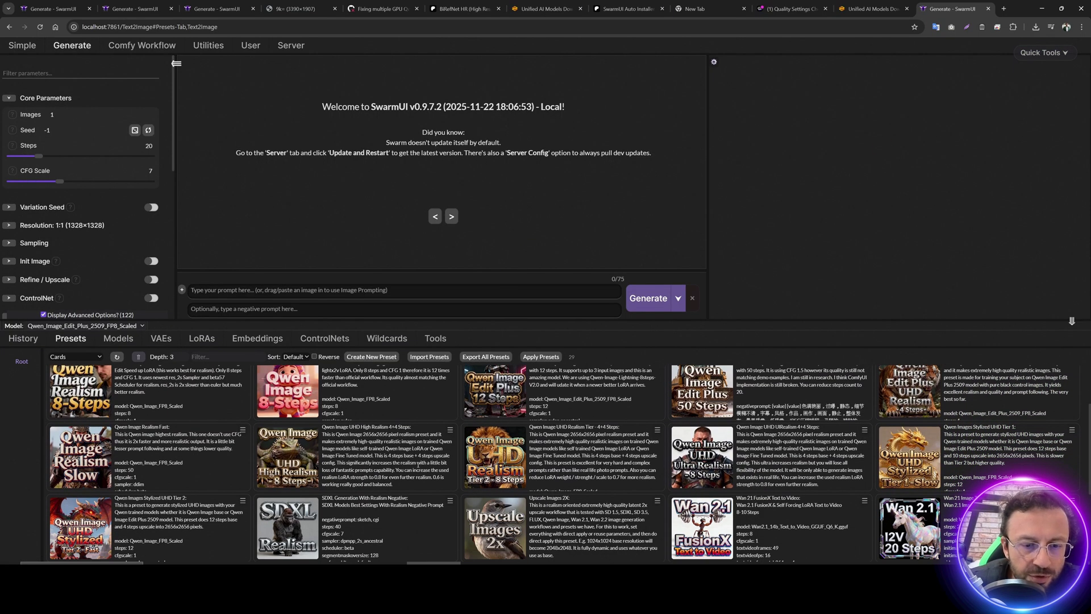
scroll(421, 465, up, 4)
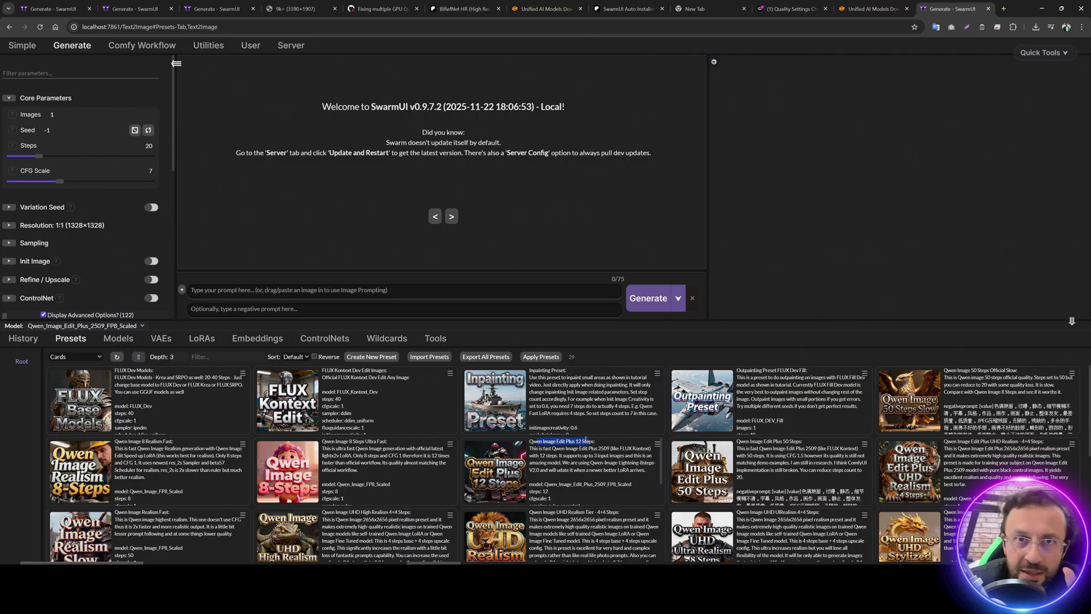
click(657, 444)
click(682, 460)
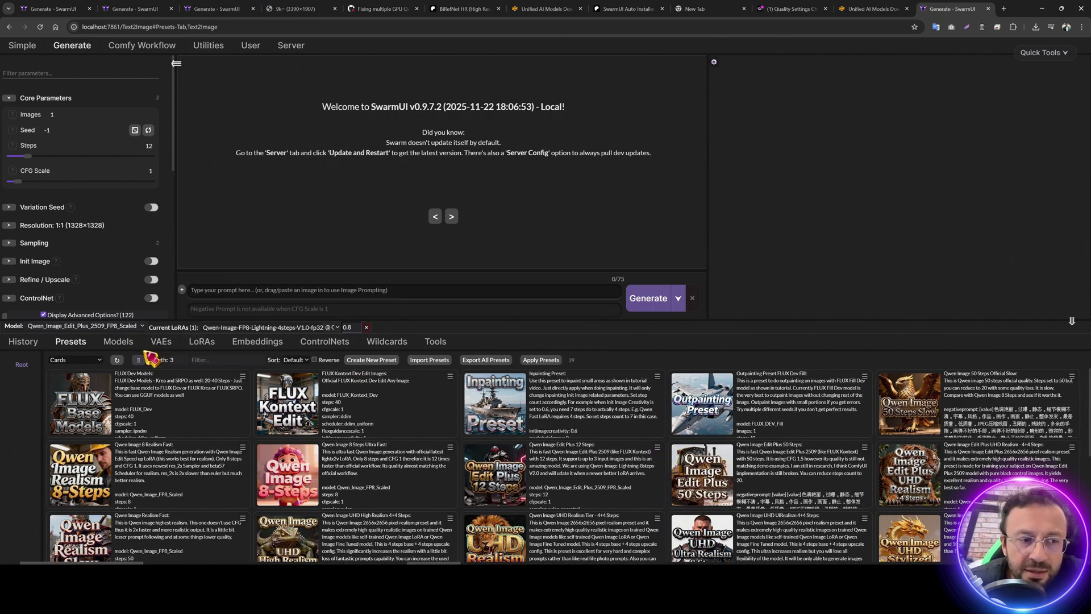
Step: Add the Fusion LoRA from the LoRA collection to the current LoRAs
click(202, 342)
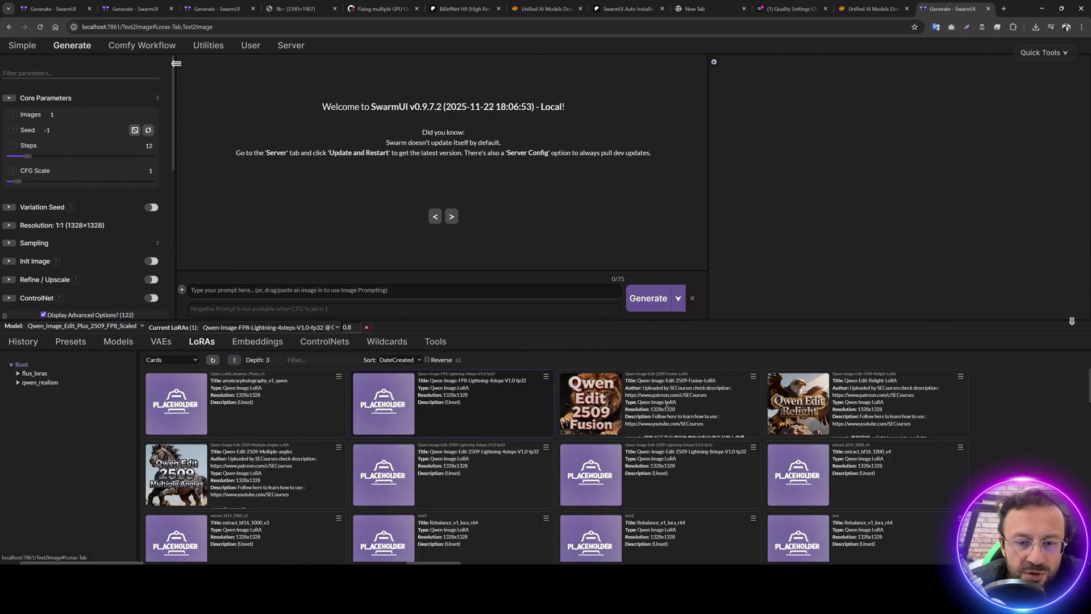
drag(642, 374, 709, 378)
click(594, 410)
click(465, 351)
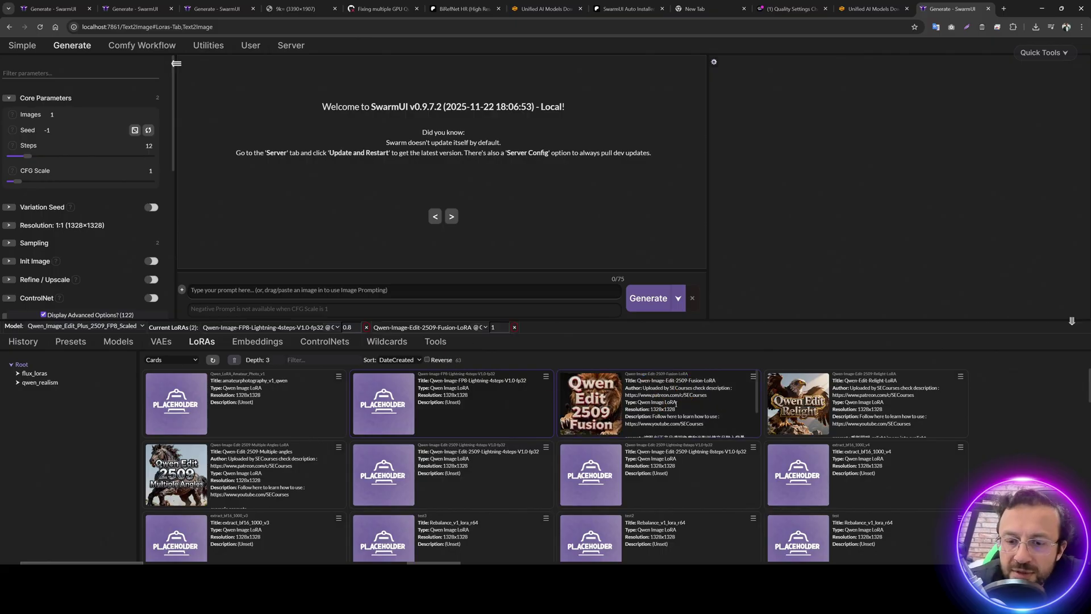
Step: Open the Fusion LoRA's metadata editor and copy its entire description
click(753, 376)
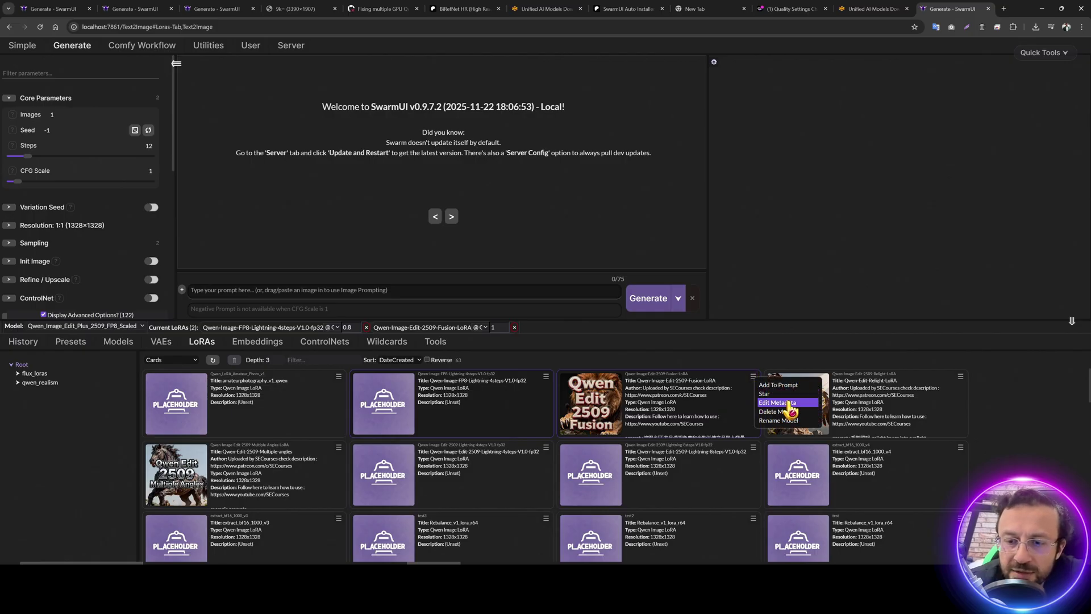
click(789, 406)
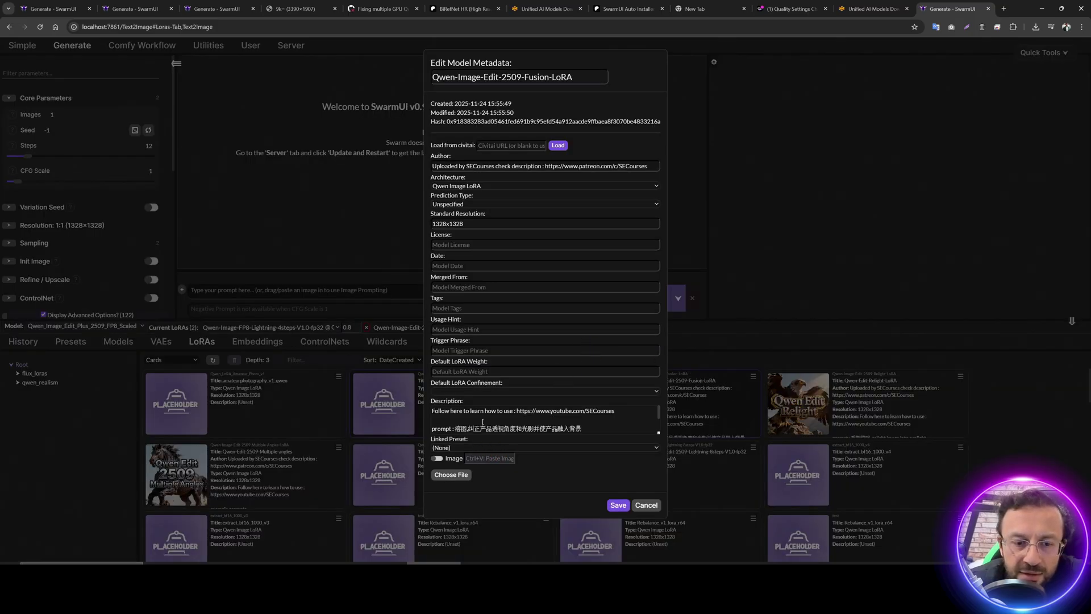
click(483, 421)
scroll(539, 422, down, 3)
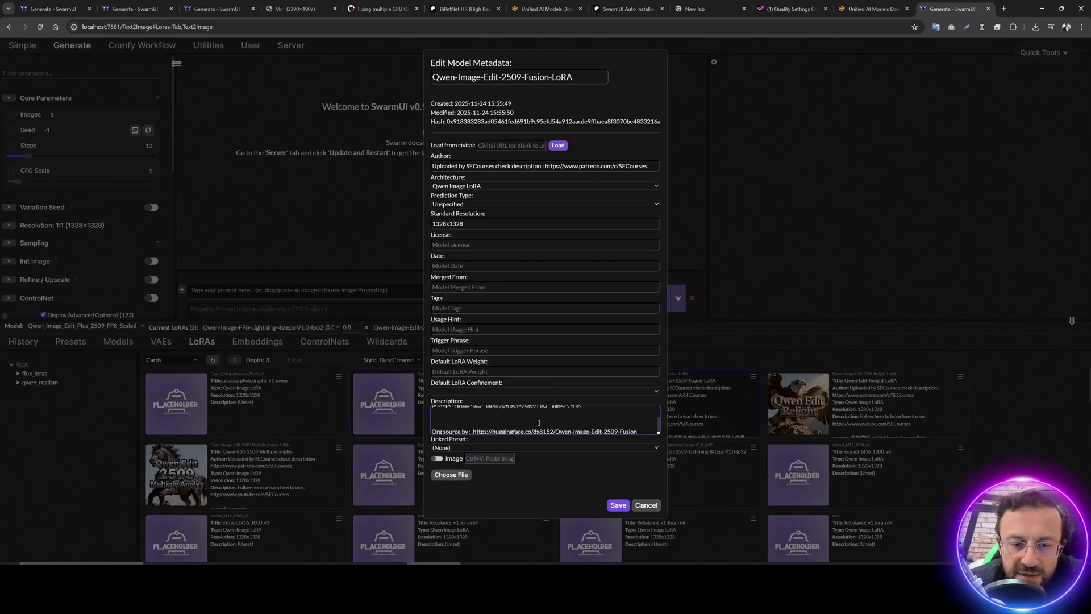
drag(637, 428, 463, 414)
click(463, 414)
key(ctrl+a)
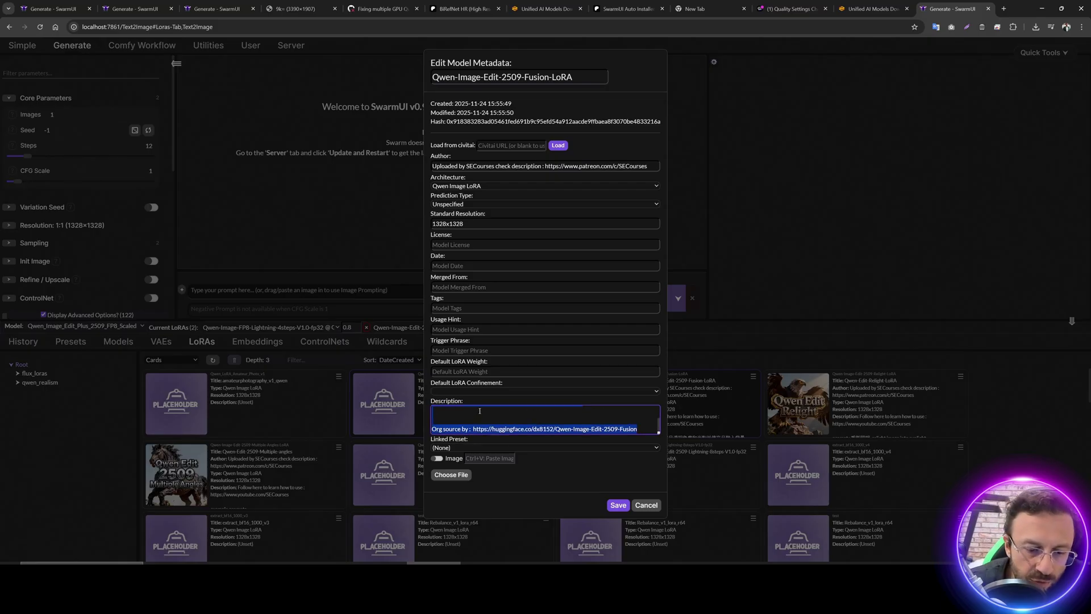
key(ctrl+c)
Step: Paste the description into Notepad++ and copy its Chinese example prompt
key(alt+Tab)
key(ctrl+v)
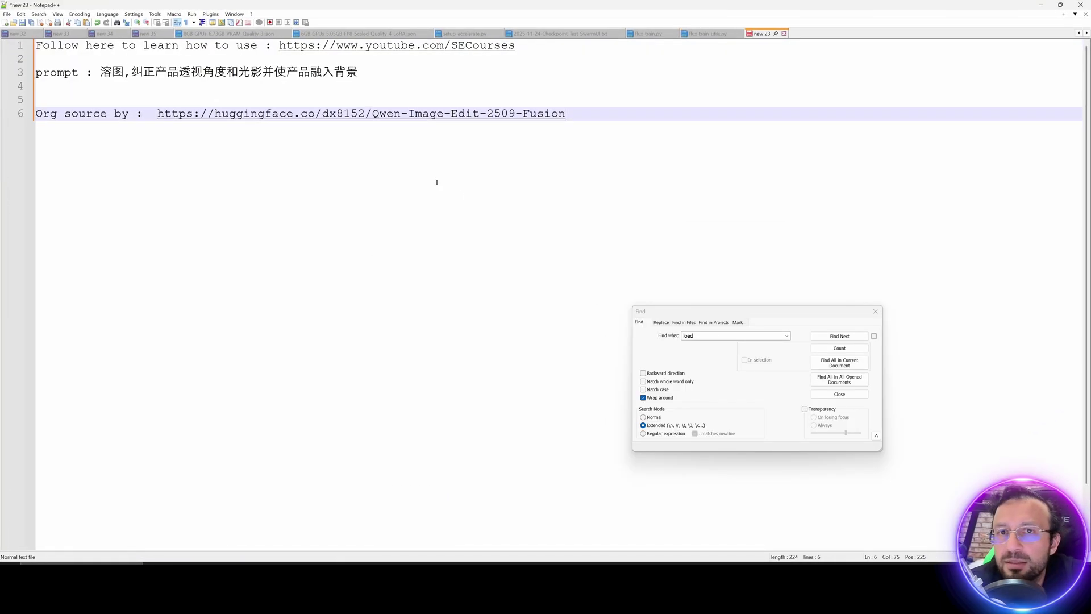
drag(367, 71, 100, 72)
key(ctrl+c)
Step: Paste the Chinese prompt into SwarmUI's prompt box and open the qwen_new_loras_tutorial folder
key(alt+Tab)
key(Escape)
click(287, 290)
key(ctrl+v)
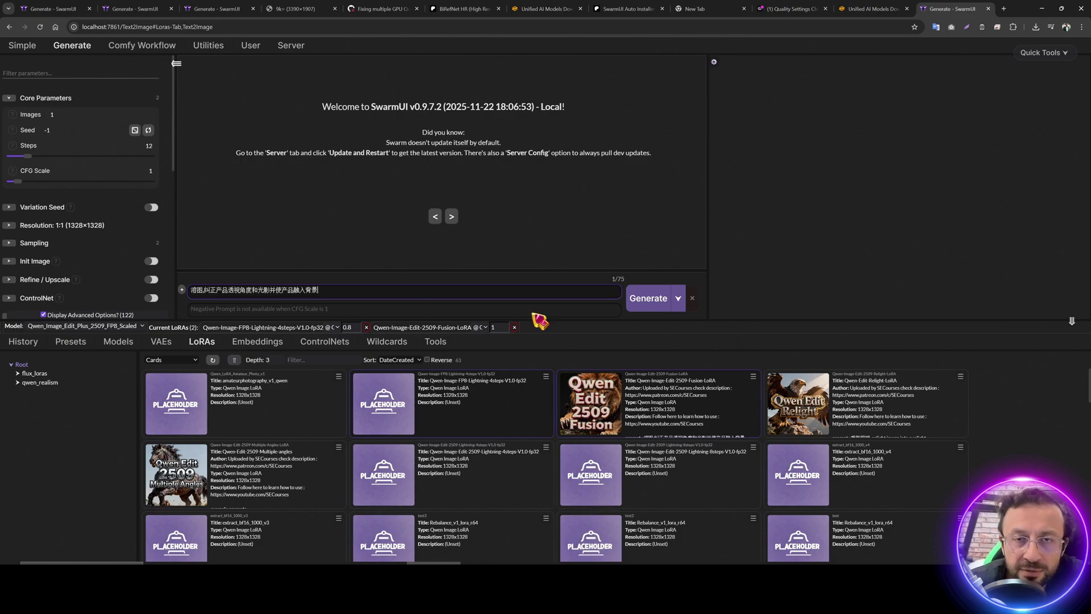
key(alt+Tab)
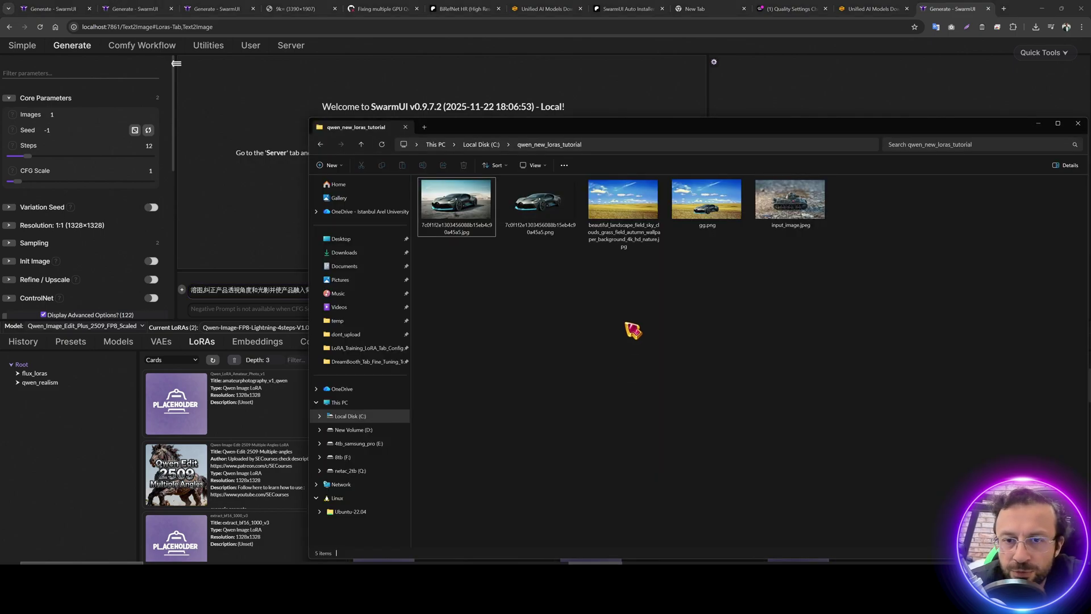
click(447, 230)
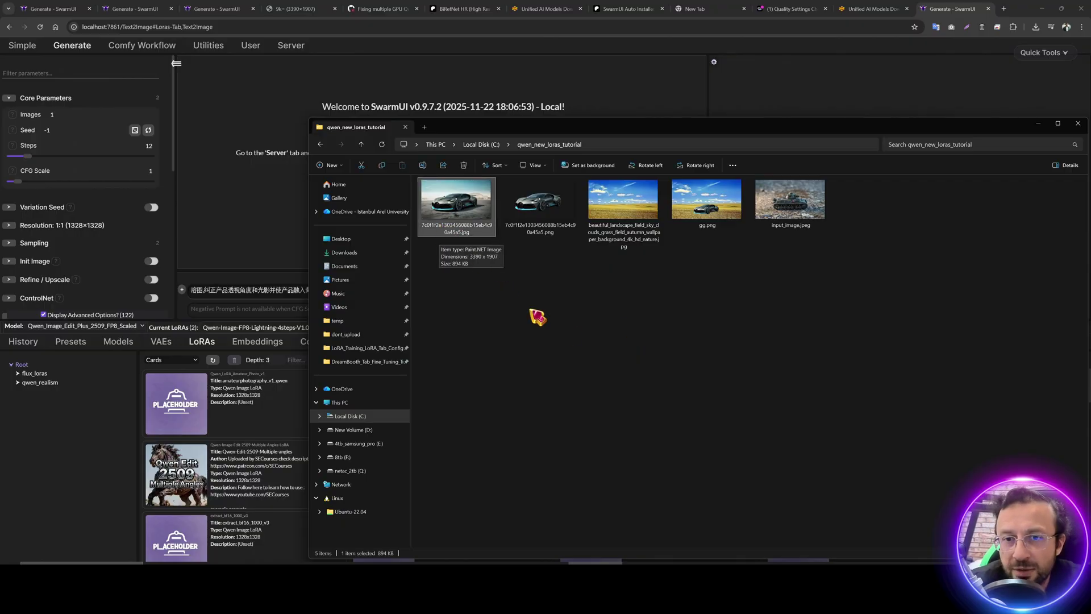
Step: Open the BiRefNet HR Background Remover post from V101 and download BiRefNet_HR_v8.zip
click(632, 8)
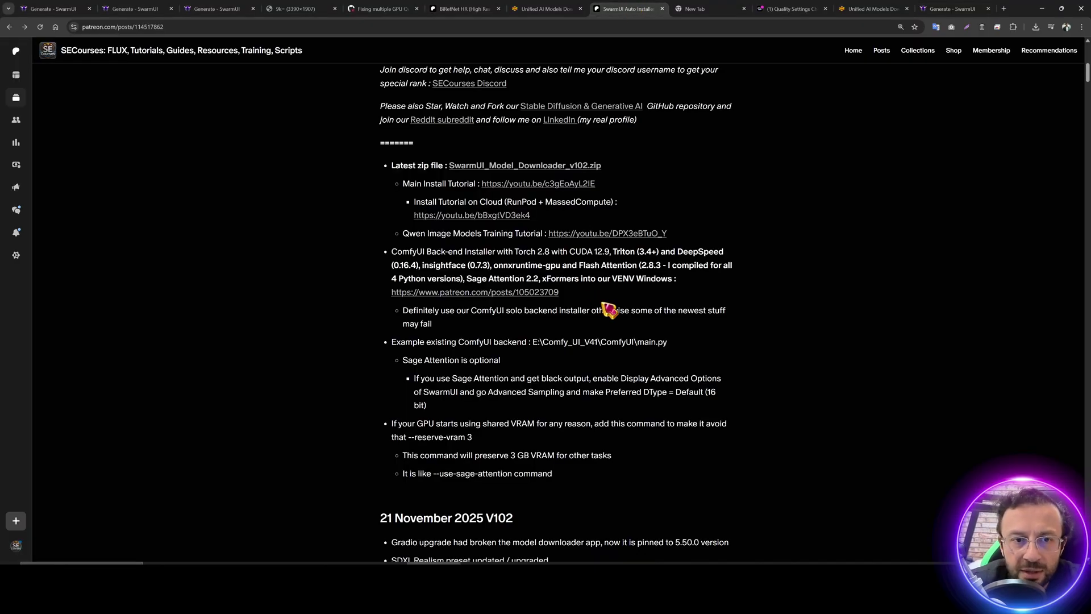
scroll(606, 315, down, 8)
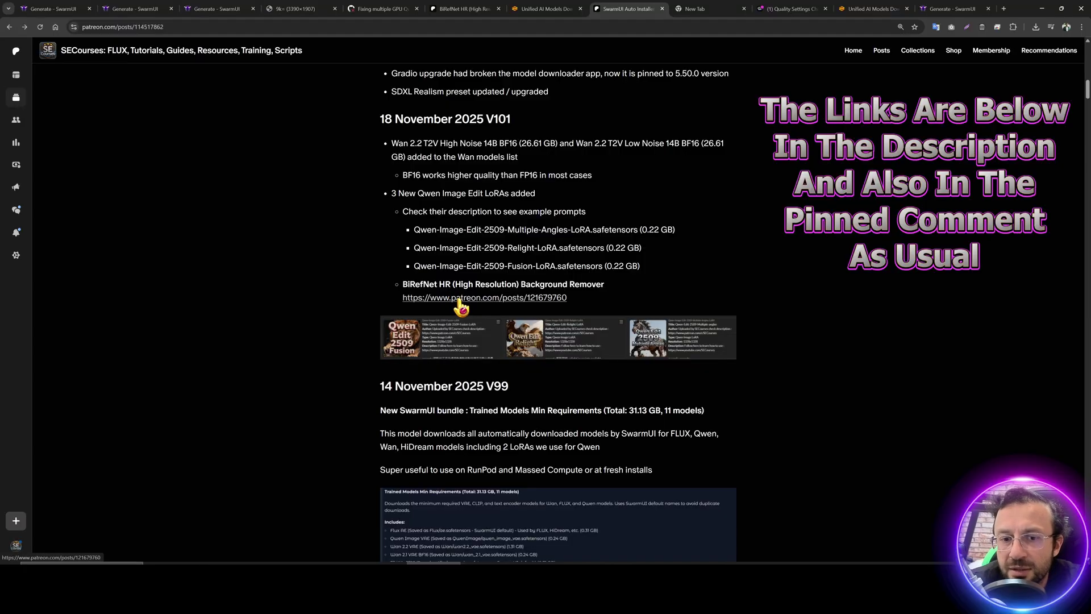
ctrl+click(460, 297)
click(640, 9)
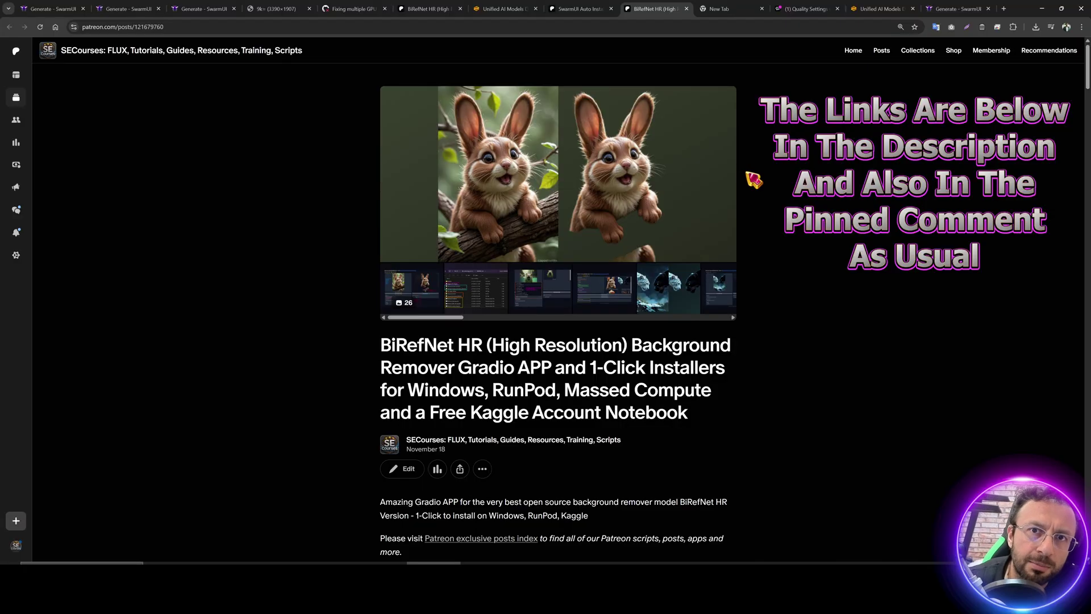
scroll(756, 179, down, 8)
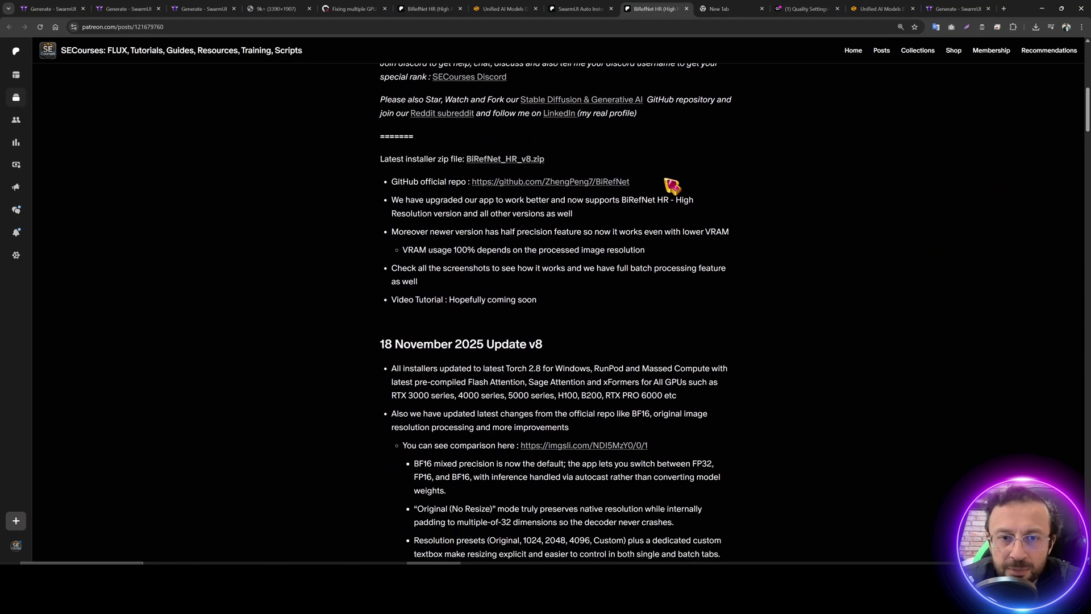
click(512, 162)
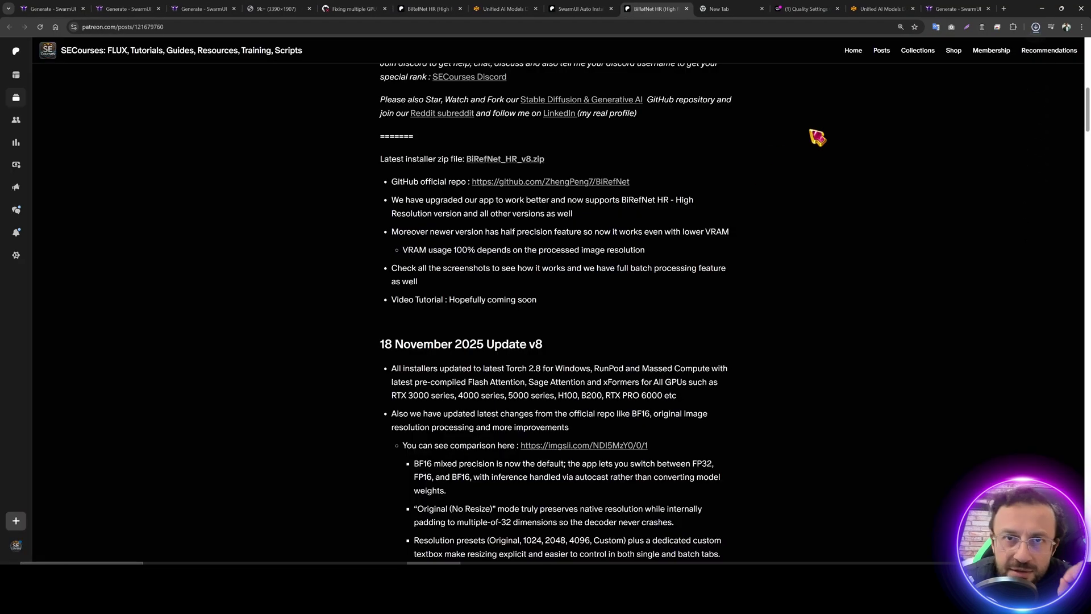
Step: Extract BiRefNet_HR_v8.zip with WinRAR into its own BiRefNet_HR_v8 folder
click(1013, 47)
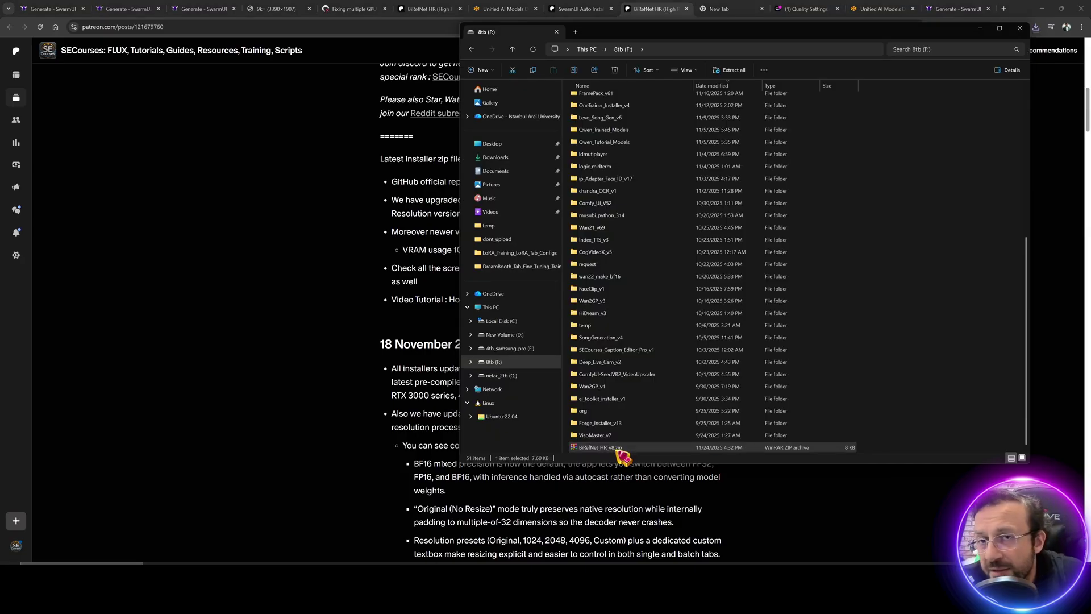
right_click(615, 448)
mouse_move(663, 424)
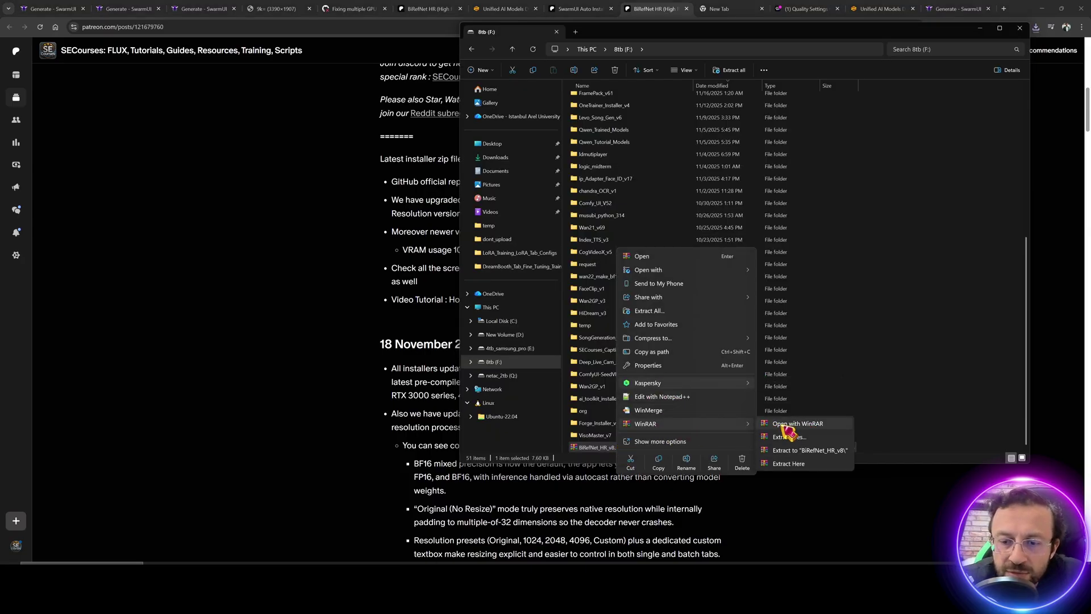
click(817, 456)
Step: Run Windows_Install_or_Update.bat from the extracted folder, allowing it past the security warning
double_click(721, 415)
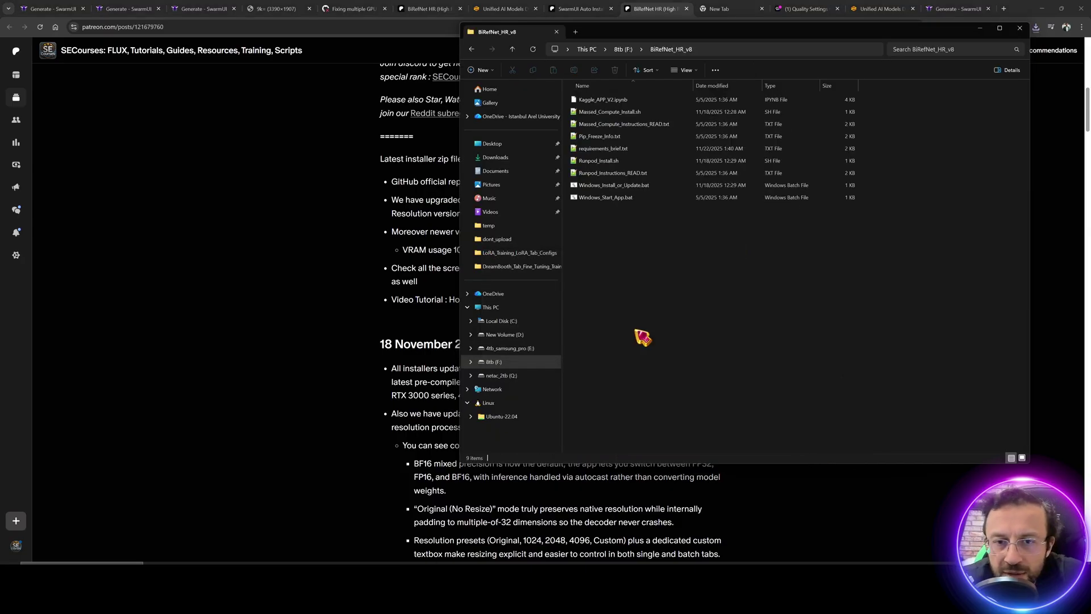
double_click(617, 185)
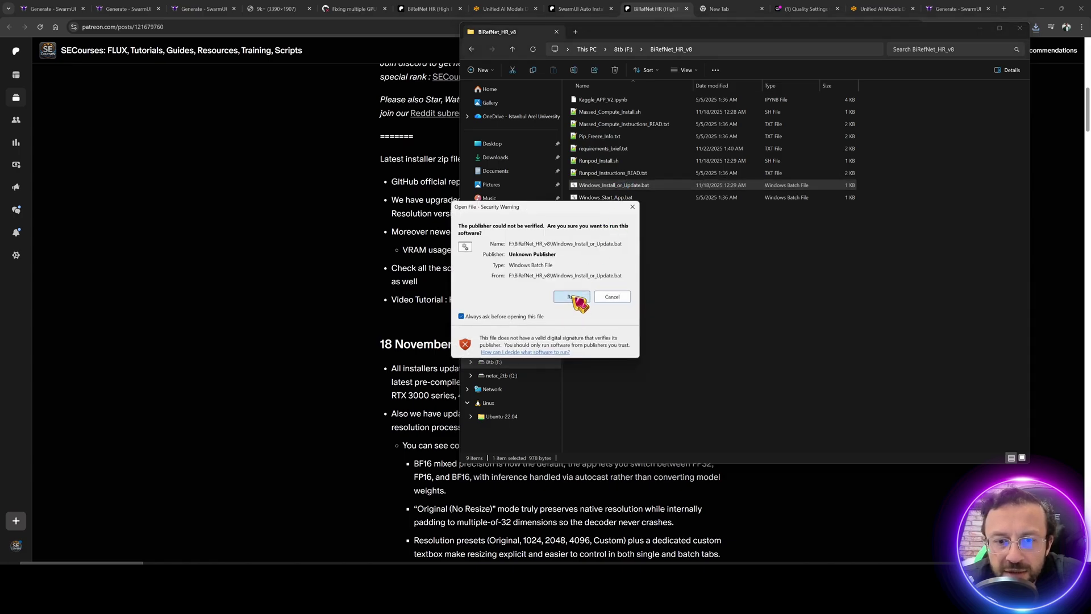
click(596, 296)
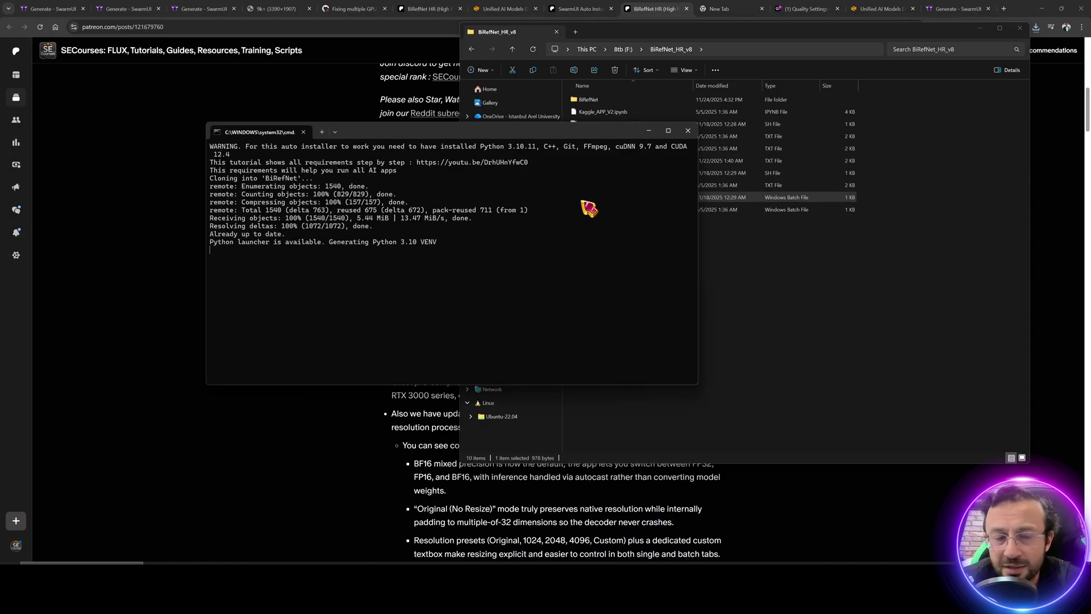
drag(549, 132, 410, 151)
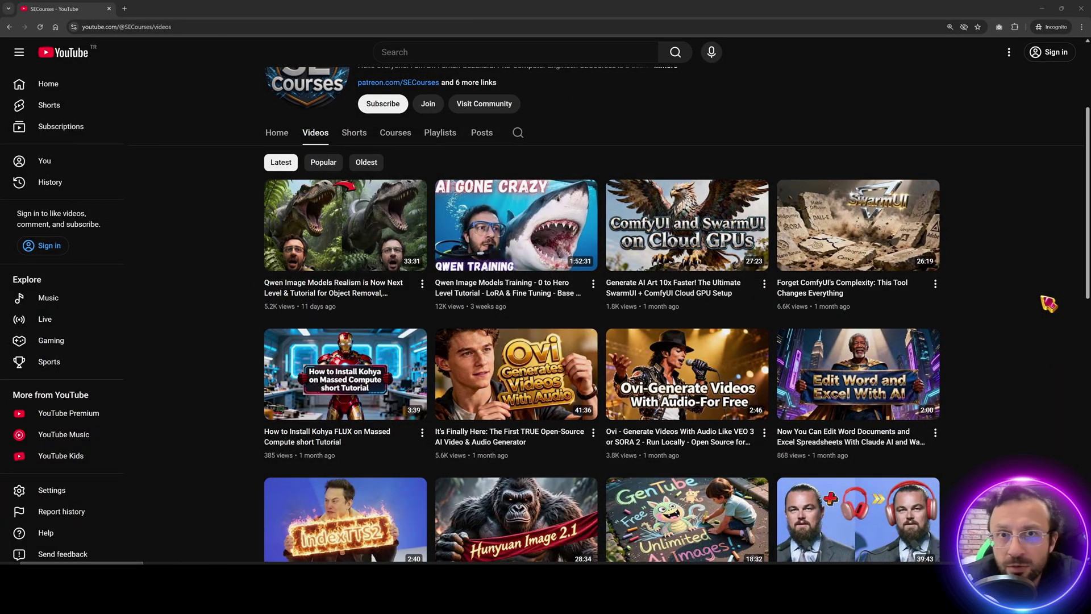
Step: Browse the SECourses channel's latest videos while the BiRefNet installer finishes
mouse_move(888, 243)
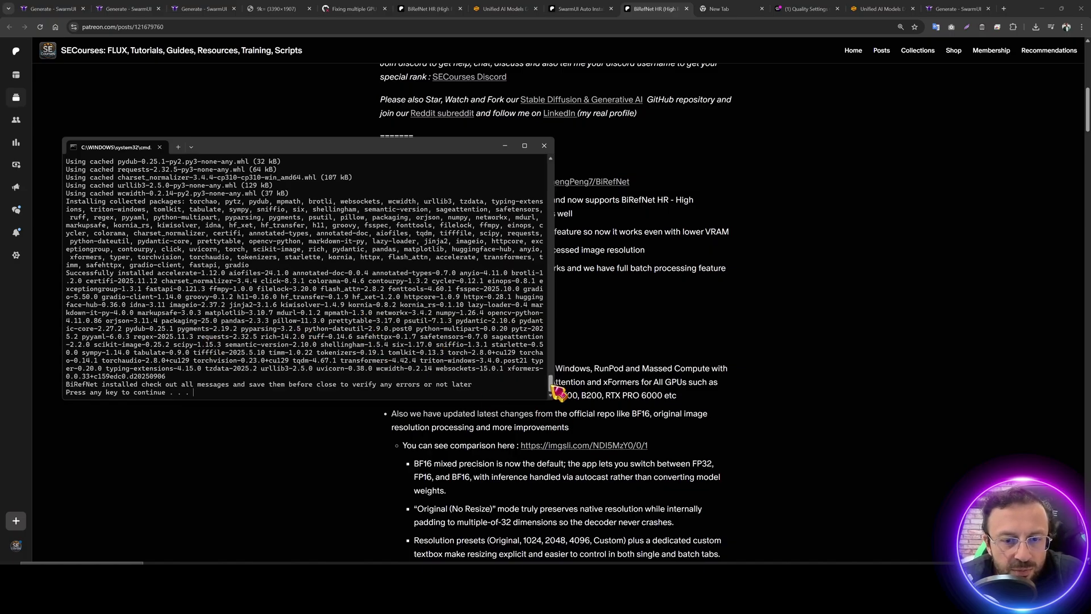
Step: Close the finished installer console and launch Windows_Start_App.bat, allowing it to run
drag(550, 392, 511, 365)
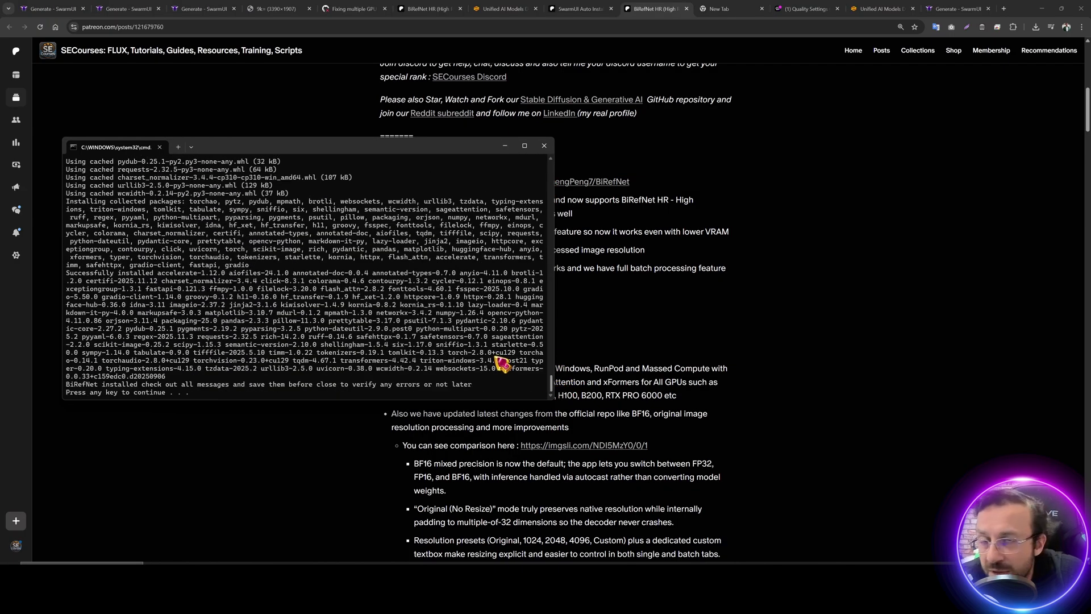
key(Return)
key(alt+Tab)
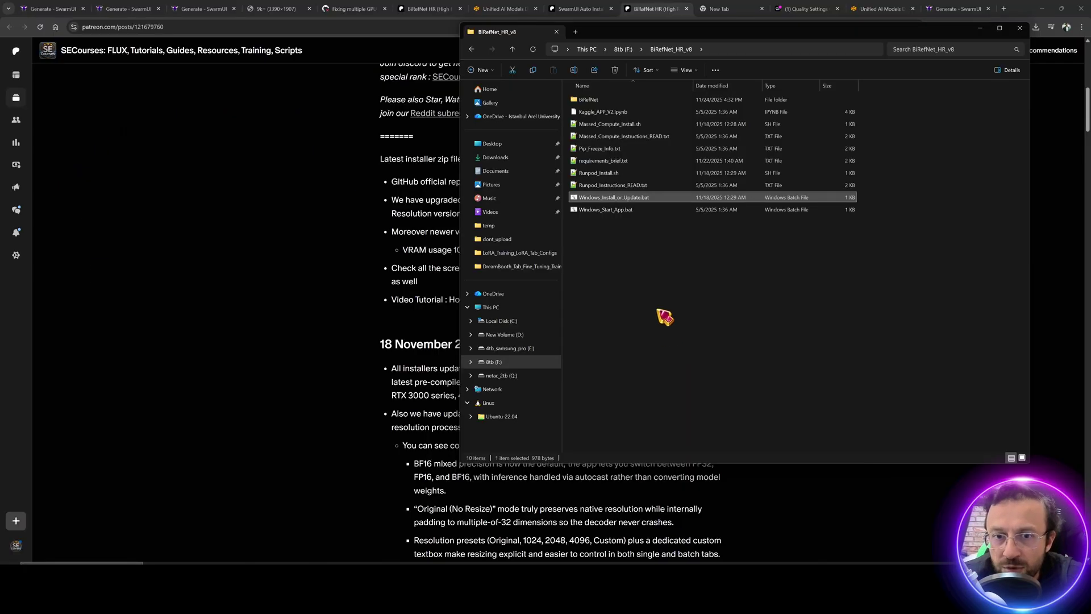
double_click(612, 210)
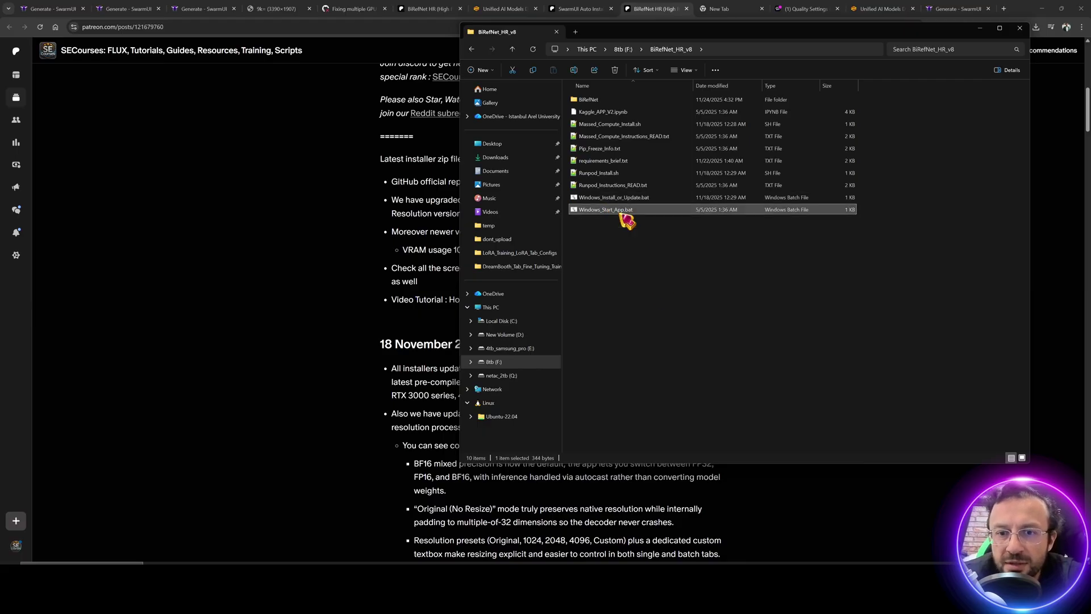
click(581, 297)
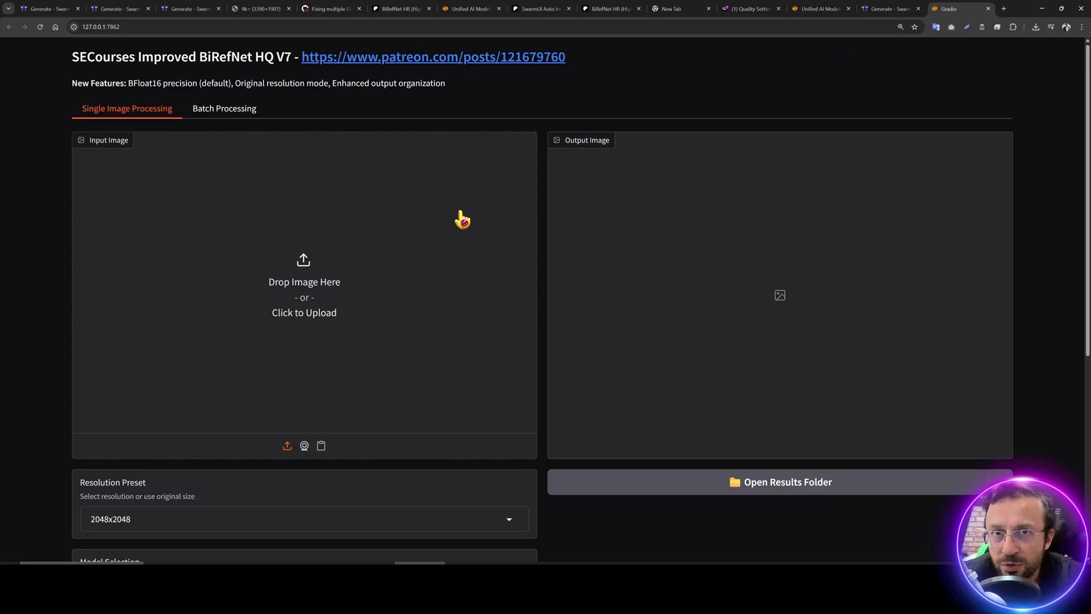
Step: Paste the sports car photo as input, choose the 4096x4096 preset and start processing
key(ctrl+v)
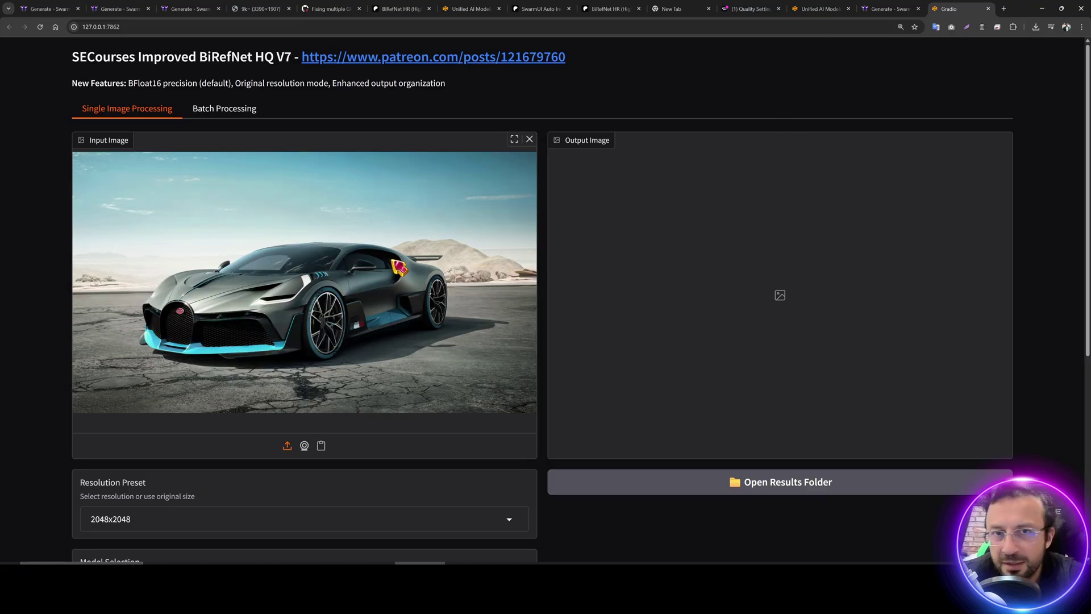
scroll(233, 249, down, 5)
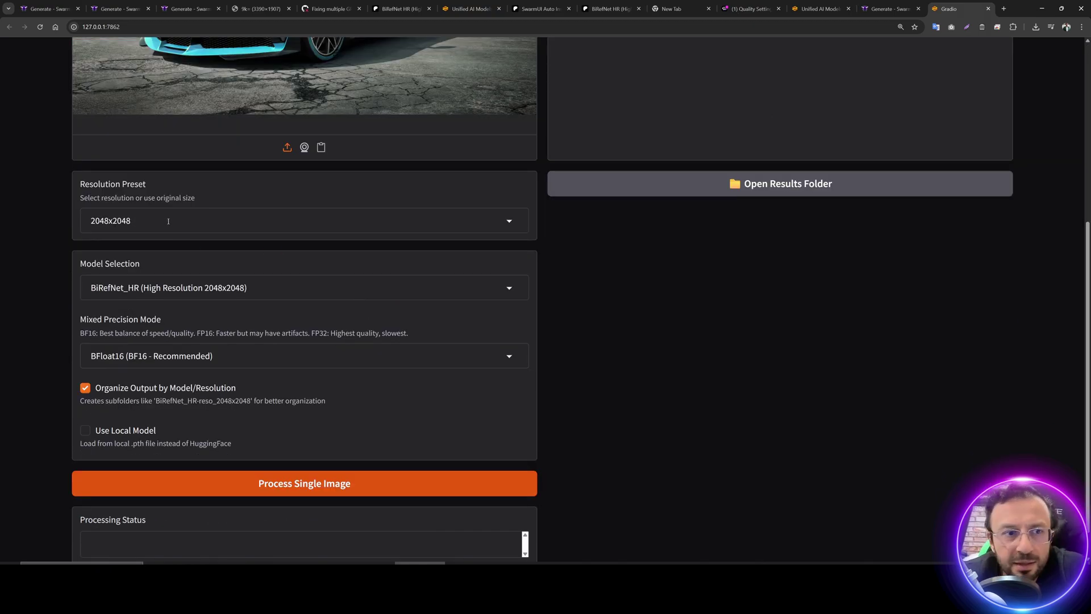
click(168, 221)
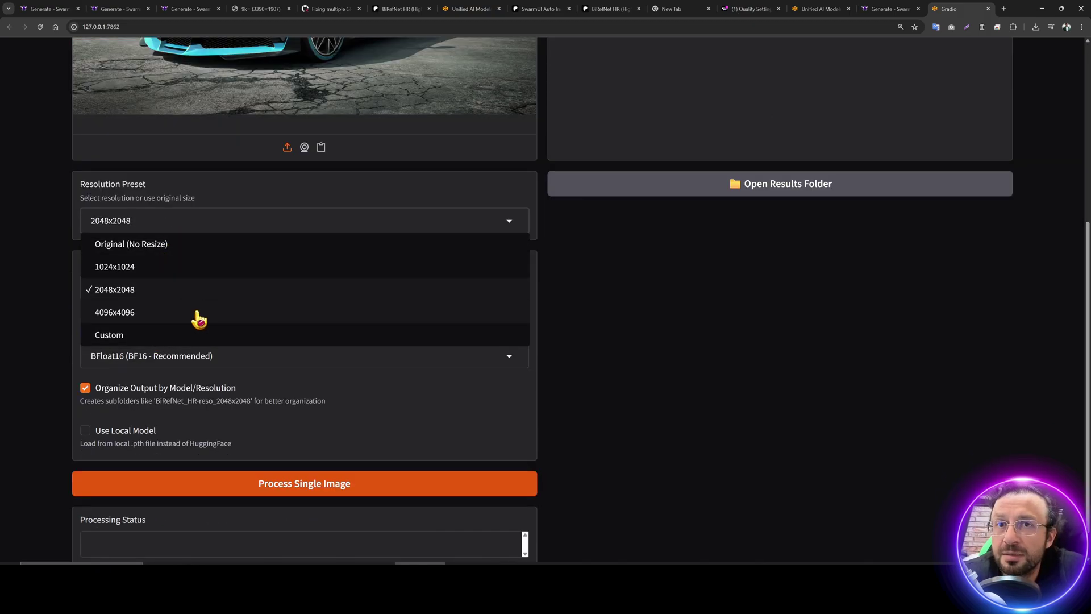
click(139, 317)
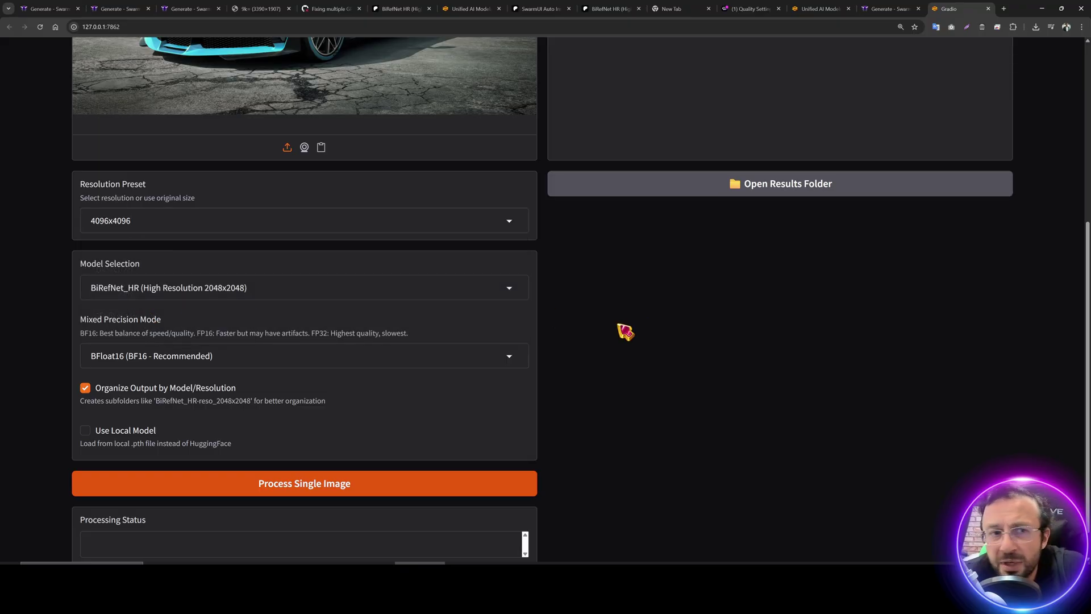
click(304, 481)
scroll(716, 398, up, 2)
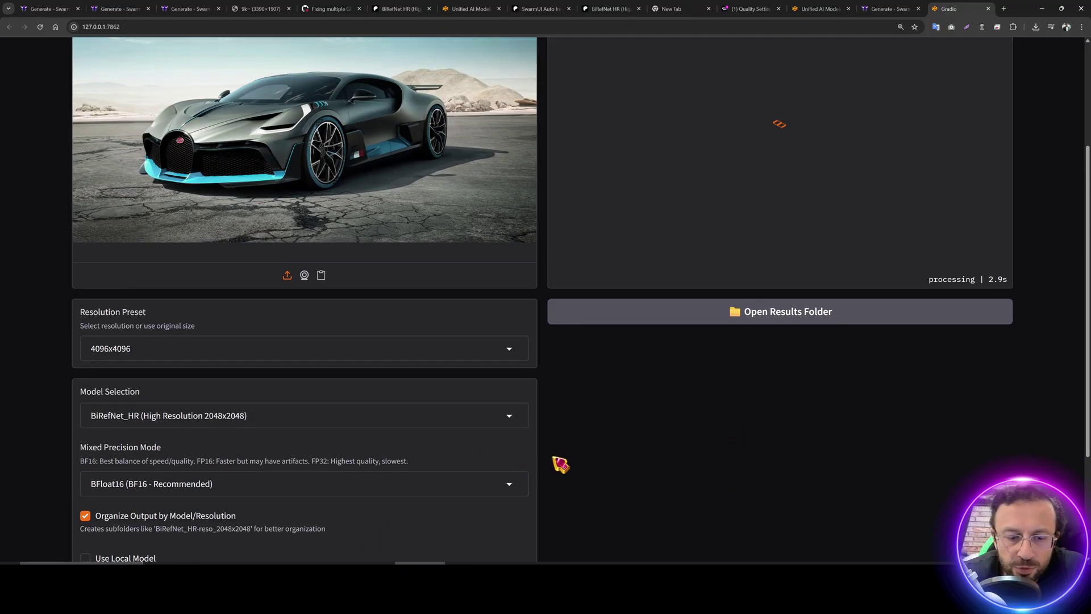
scroll(428, 431, up, 2)
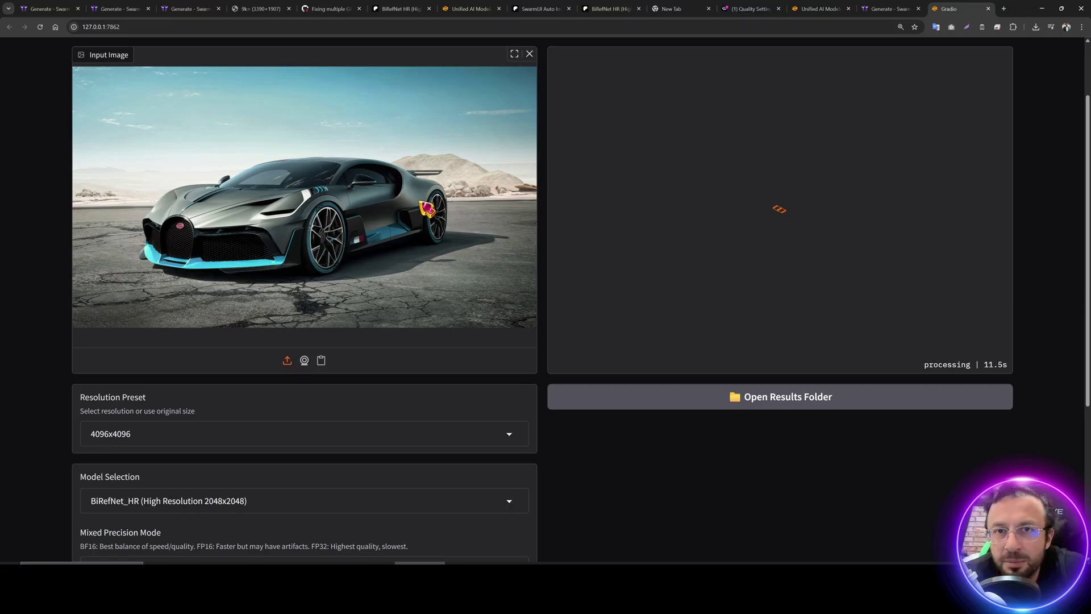
Step: Open the imgsli comparison link from the BiRefNet HR Patreon post in a new tab
click(608, 9)
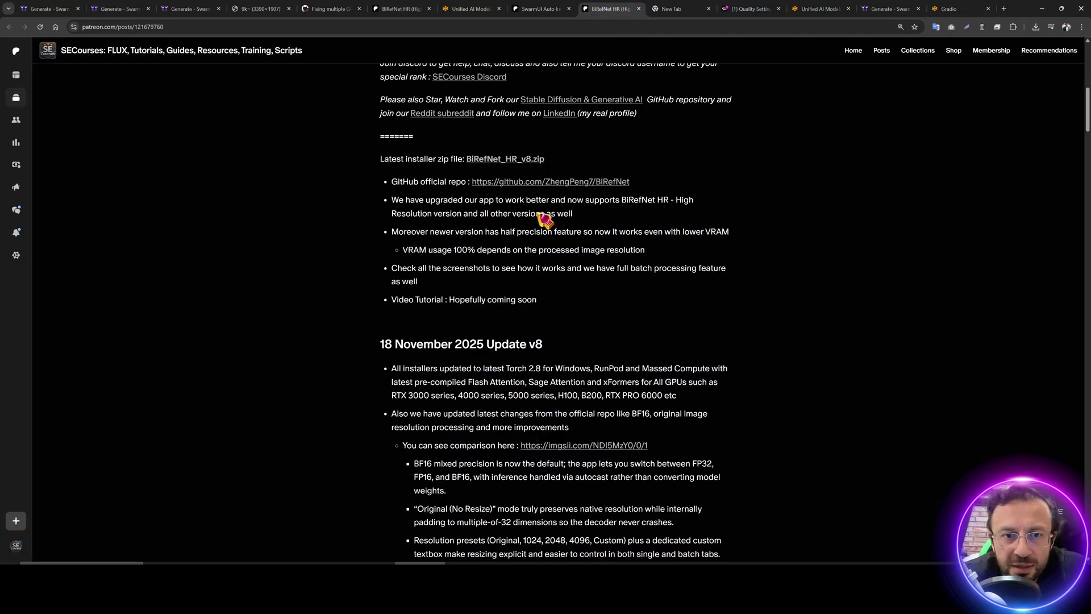
scroll(572, 309, up, 1)
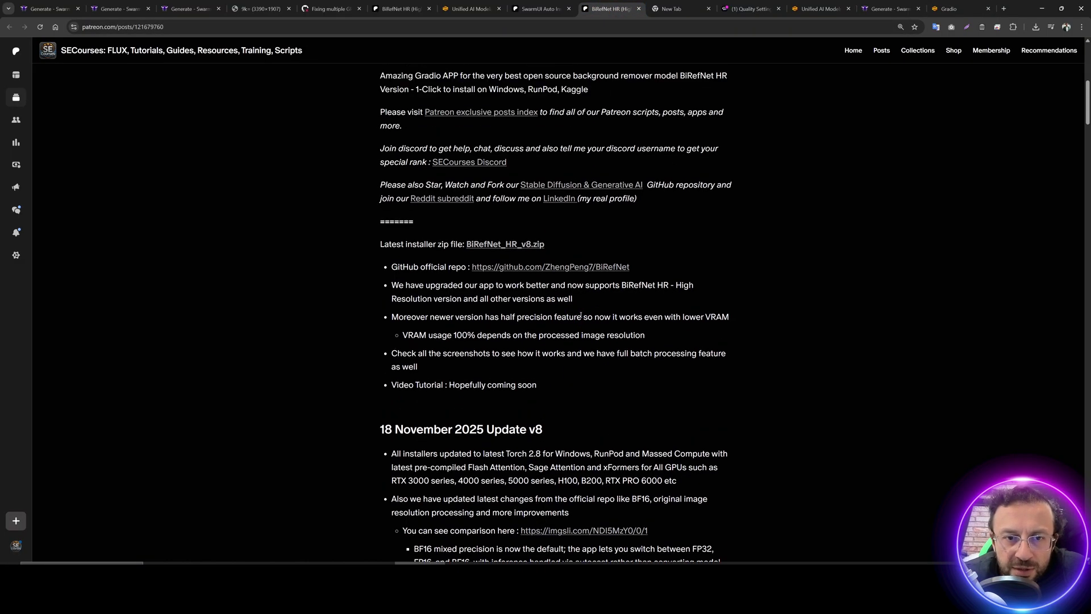
scroll(526, 324, down, 5)
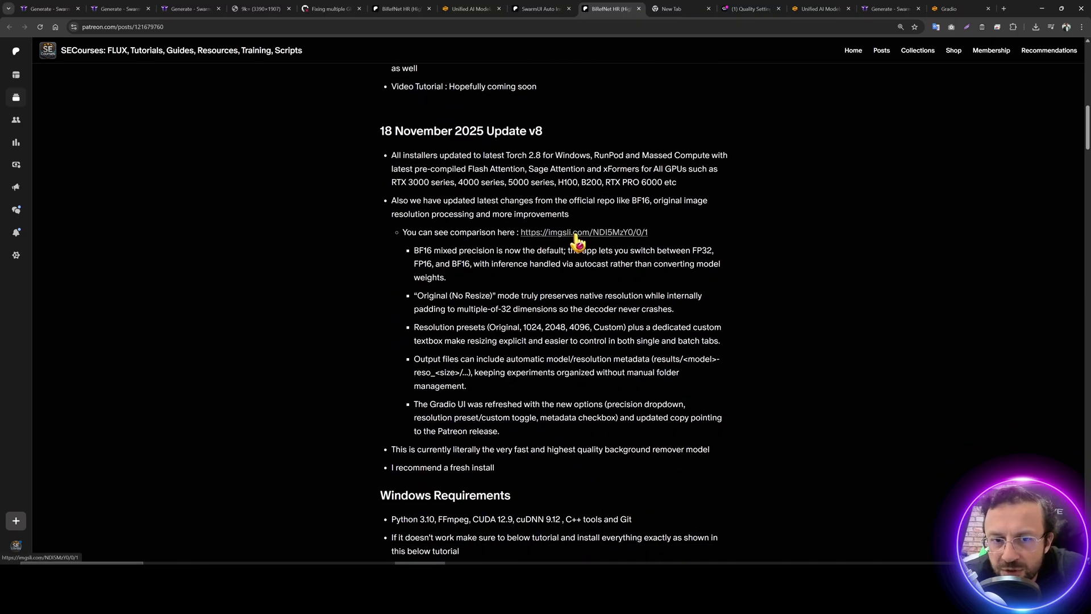
middle_click(576, 234)
click(619, 8)
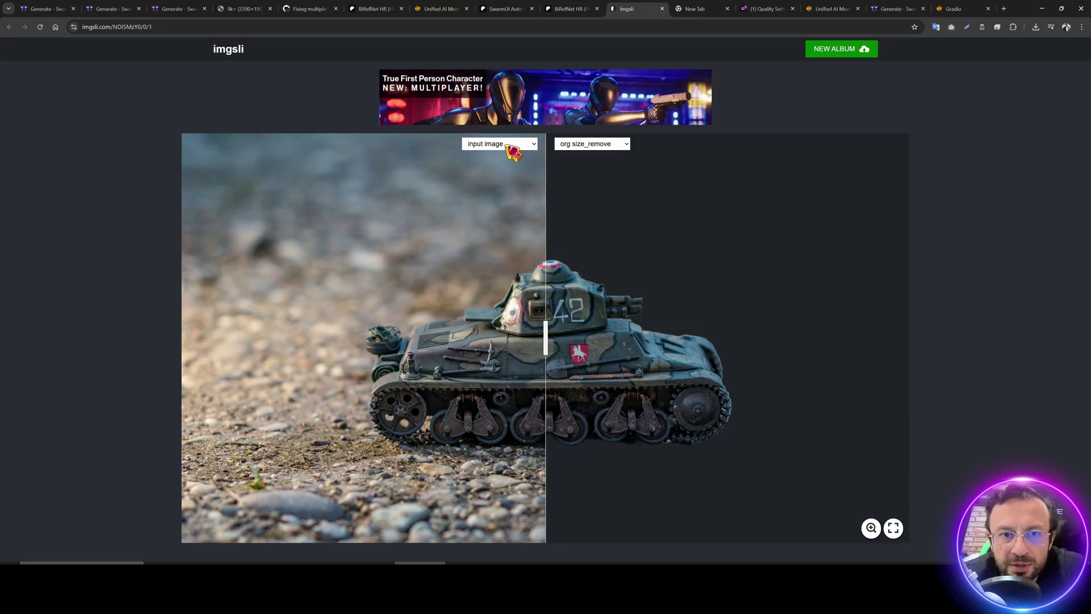
Step: Browse the left and right image choices and view the tank comparison fullscreen
click(510, 144)
click(513, 154)
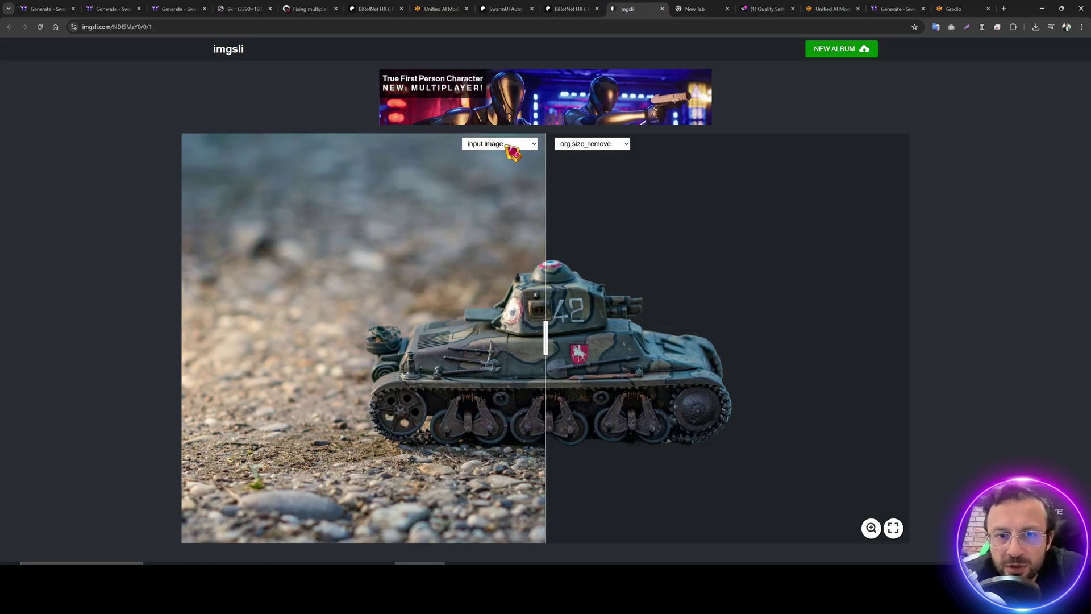
click(565, 147)
click(584, 170)
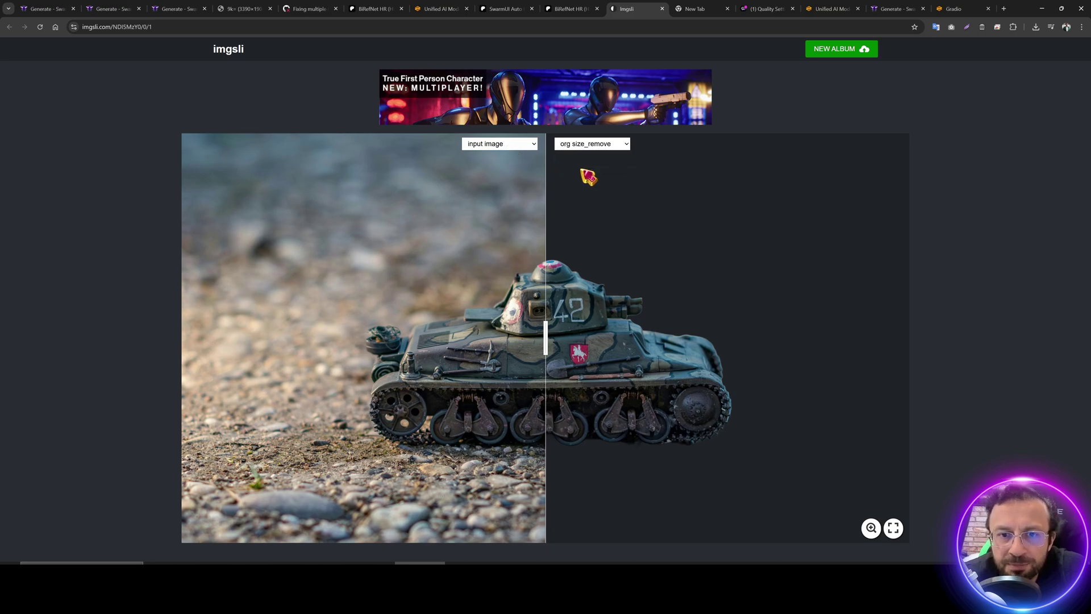
click(890, 531)
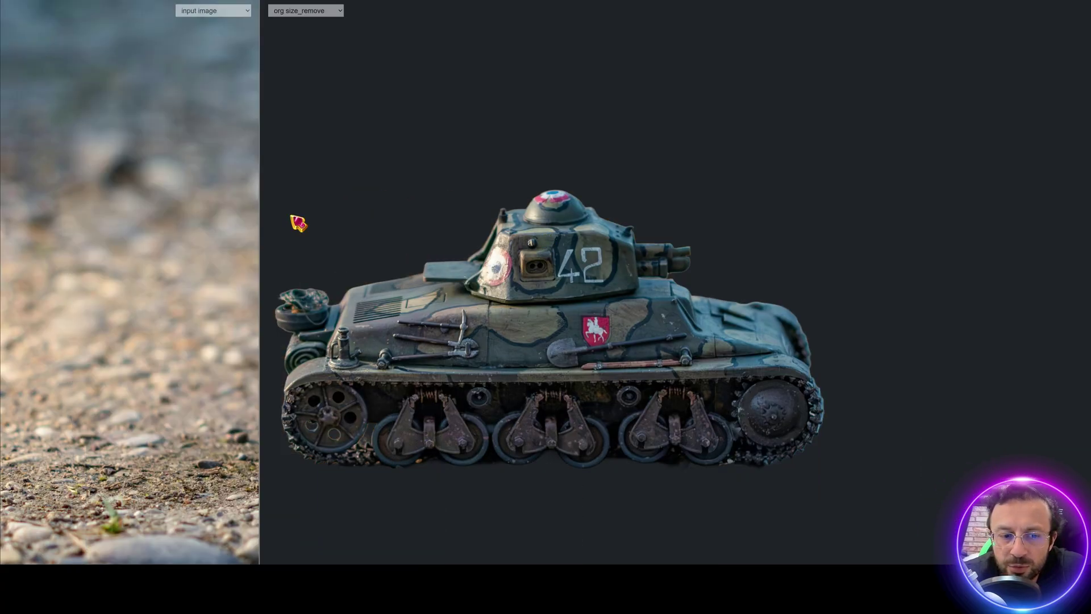
key(Escape)
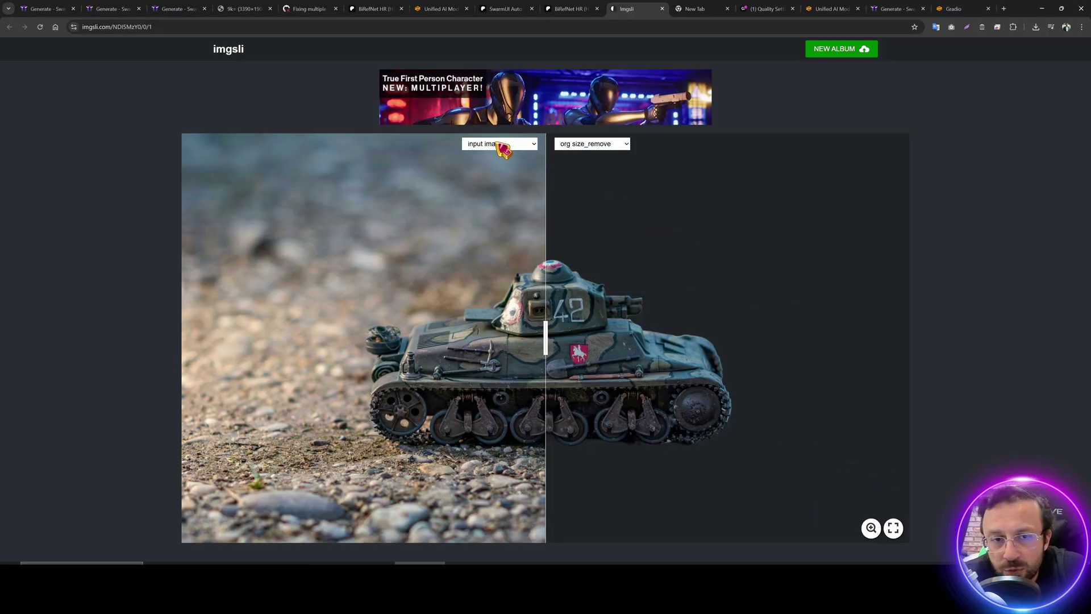
Step: Compare org size_remove on the left against 2048x2048 remove on the right in fullscreen
click(502, 146)
click(586, 145)
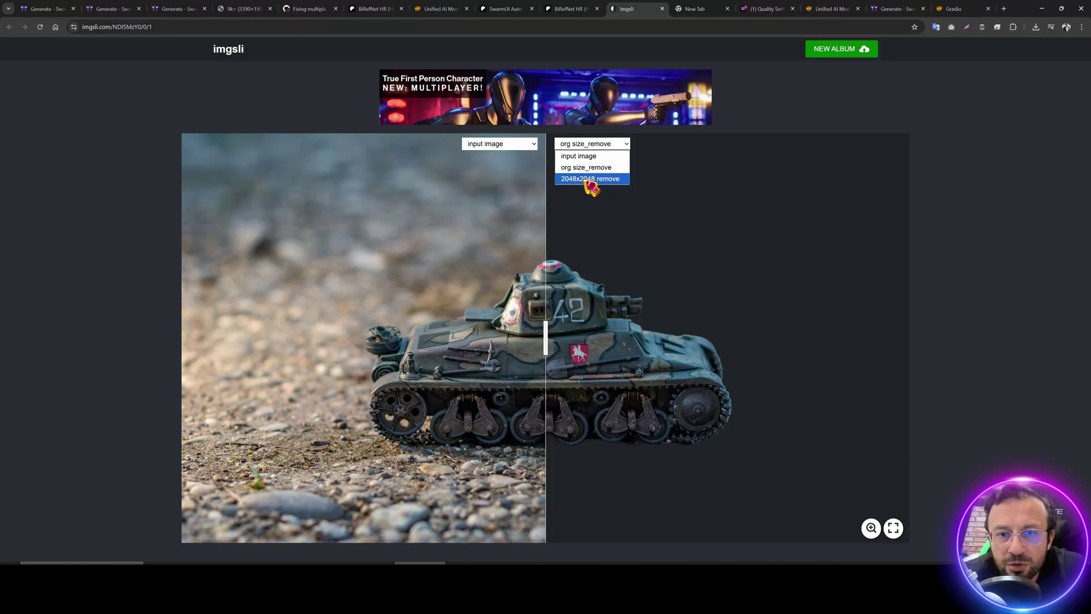
click(588, 179)
click(893, 526)
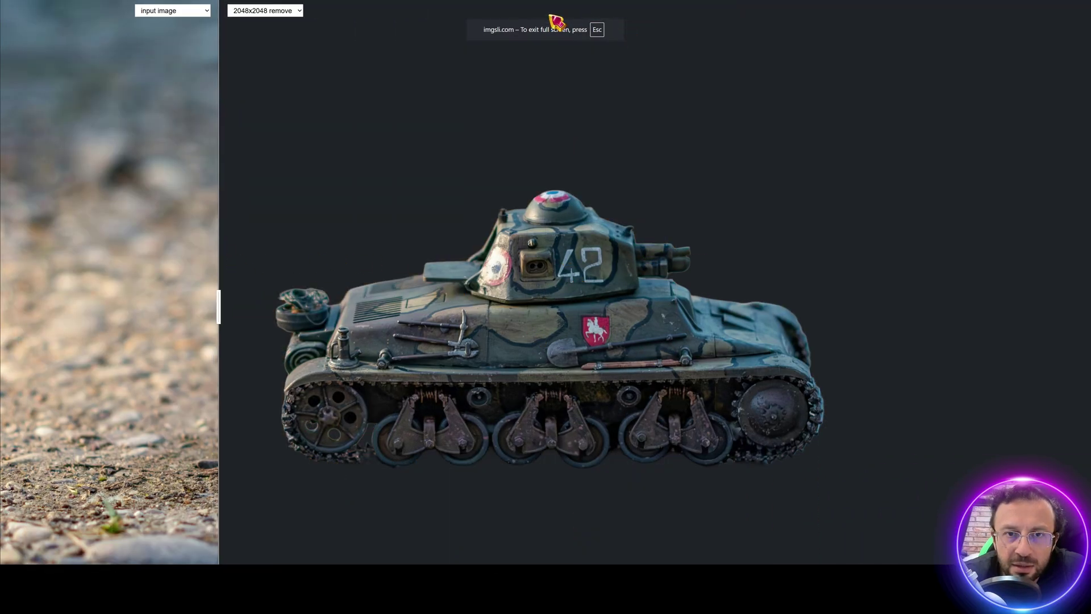
click(173, 10)
click(176, 39)
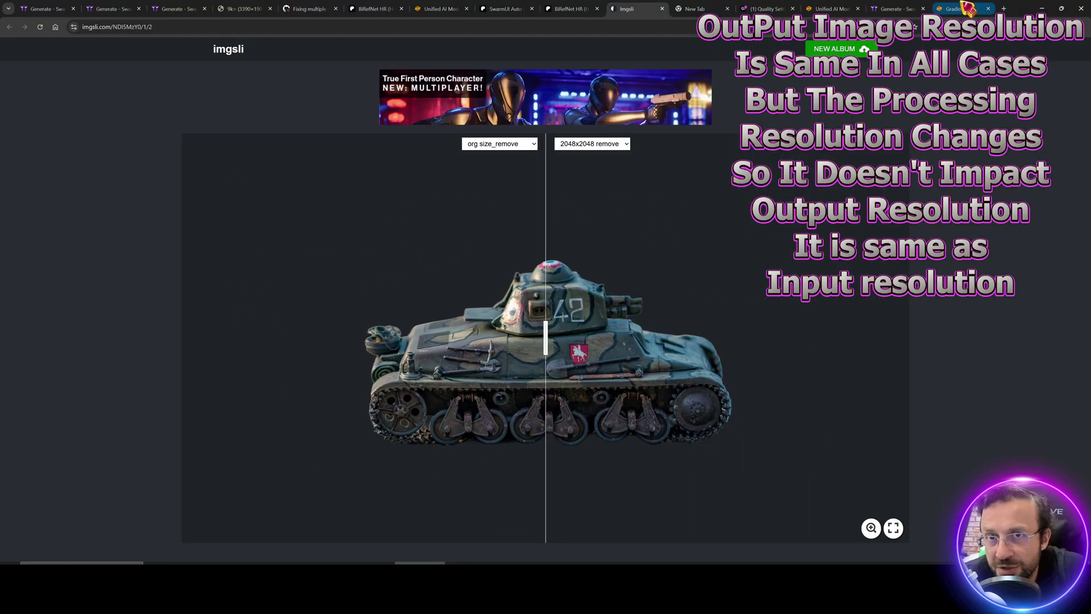
click(966, 8)
Step: Open a new PowerShell window running the nvitop GPU monitor beside the error console
key(alt+Tab)
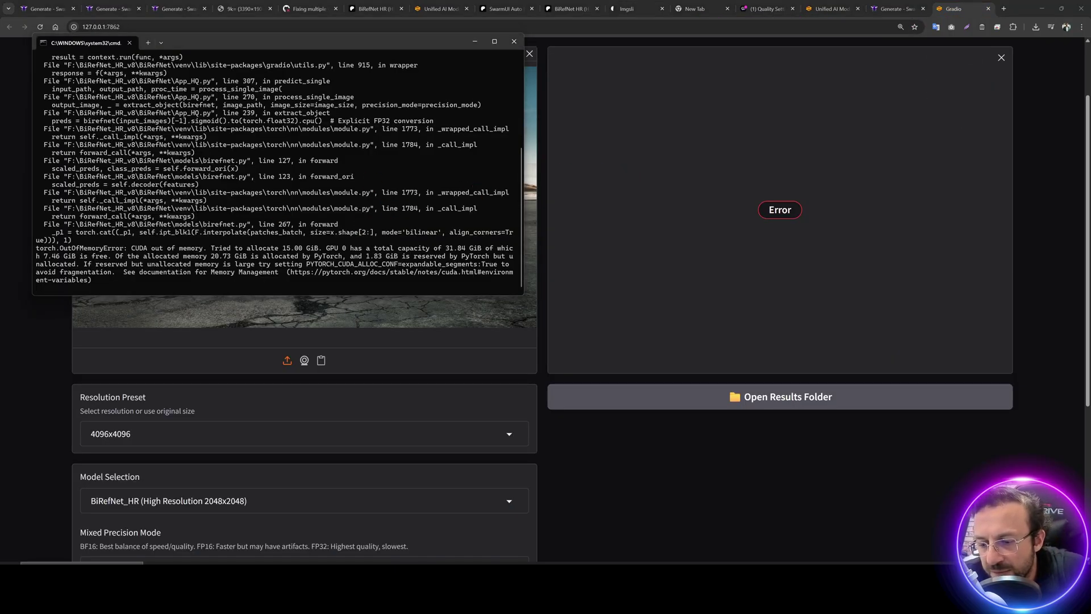
right_click(849, 568)
click(849, 520)
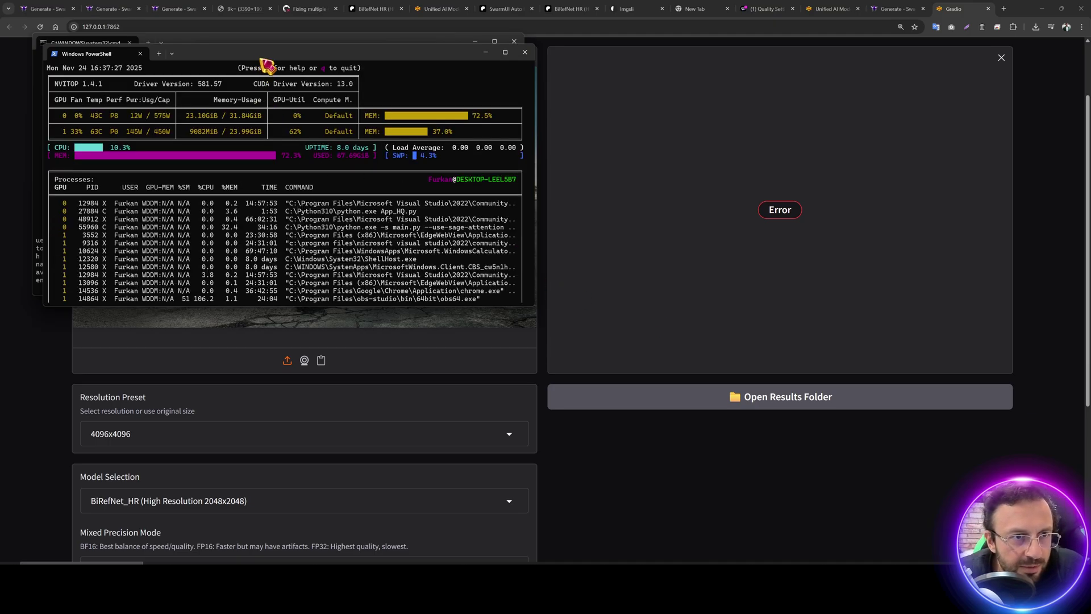
drag(263, 57, 672, 217)
click(88, 293)
Step: Set the resolution preset to 2048x2048 and rerun background removal on the car
click(34, 369)
click(136, 440)
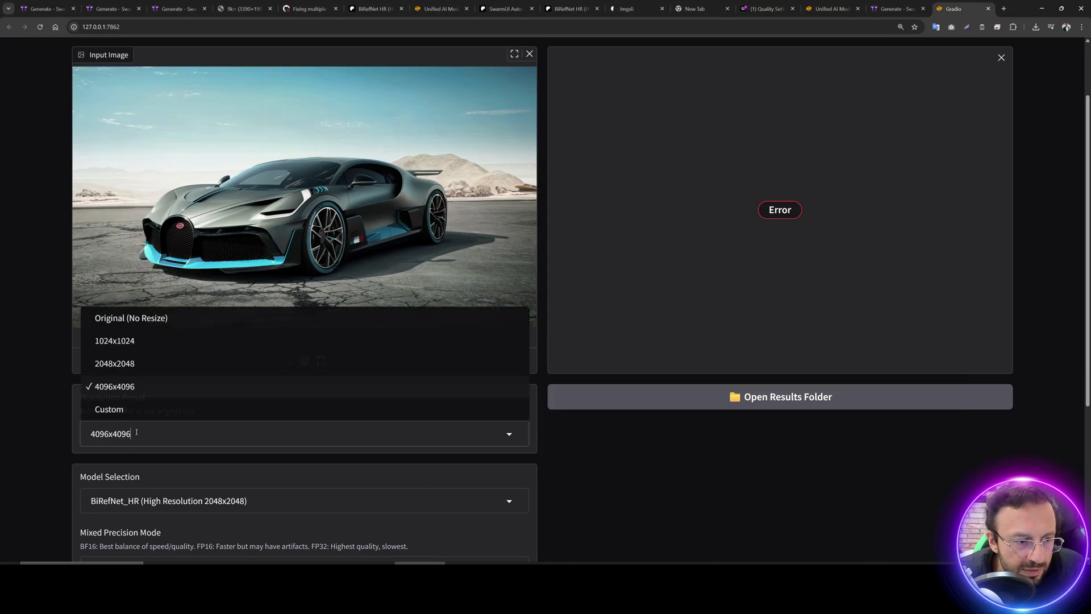
click(132, 367)
scroll(452, 482, down, 2)
scroll(426, 466, up, 3)
scroll(419, 407, down, 6)
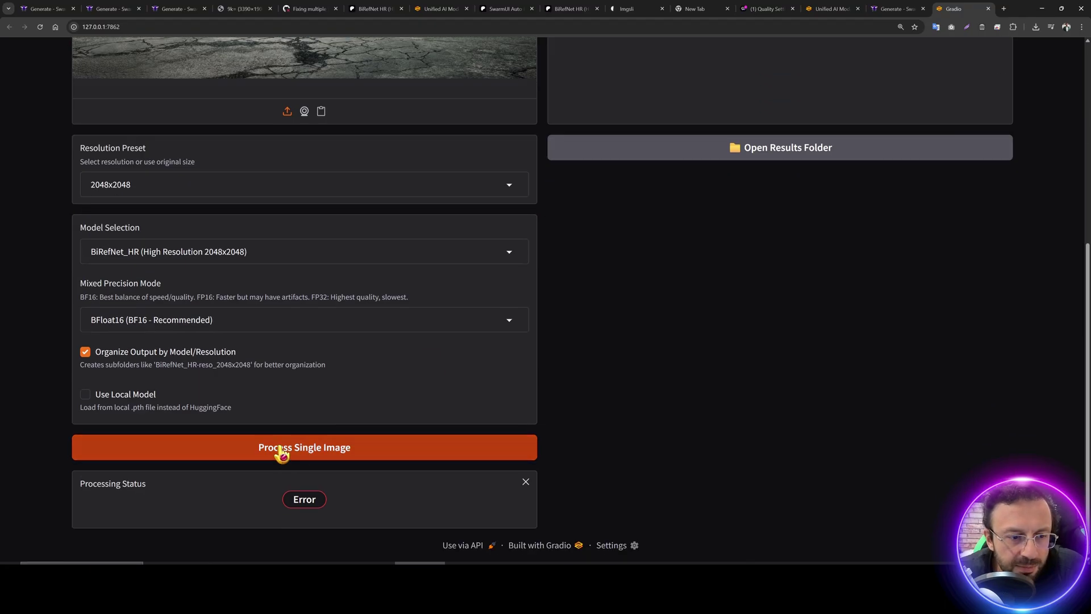
click(276, 449)
Step: Inspect the CUDA out-of-memory message and GPU memory usage in nvitop
key(alt+Tab)
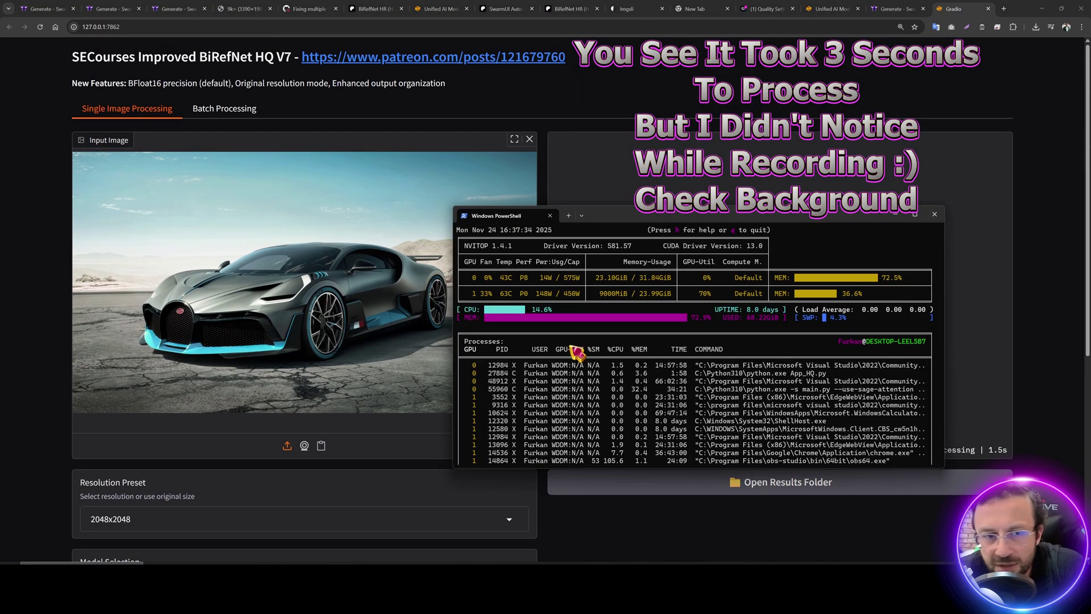
key(alt+Tab)
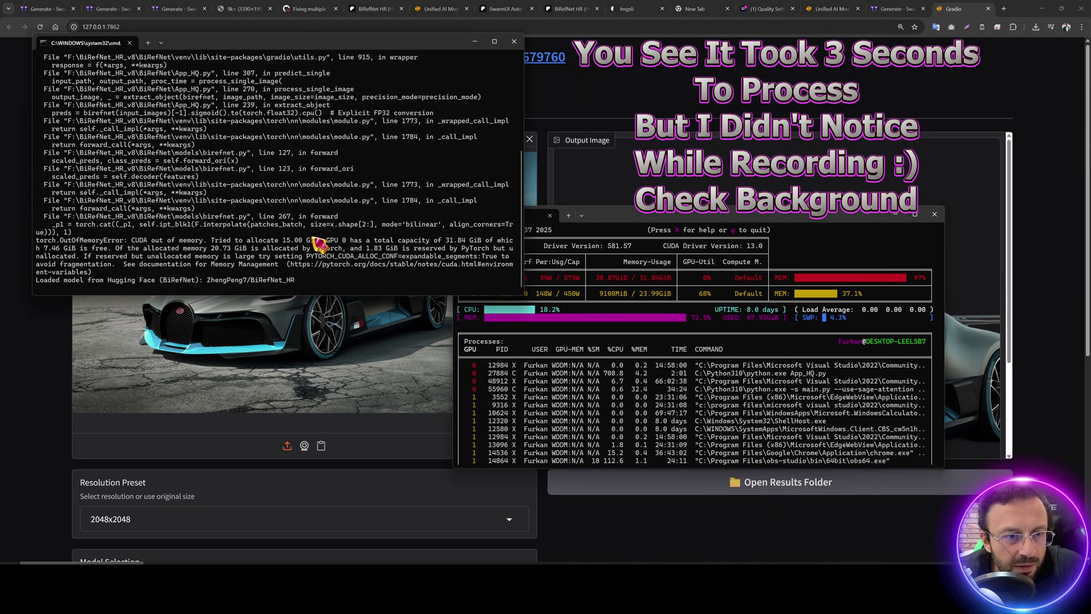
drag(326, 239, 296, 267)
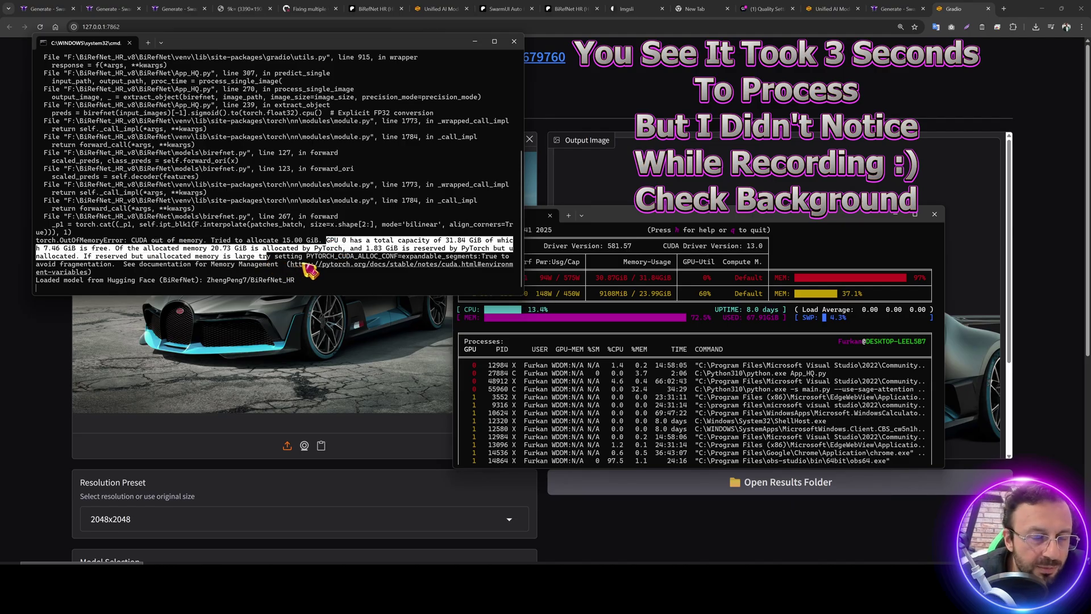
click(631, 290)
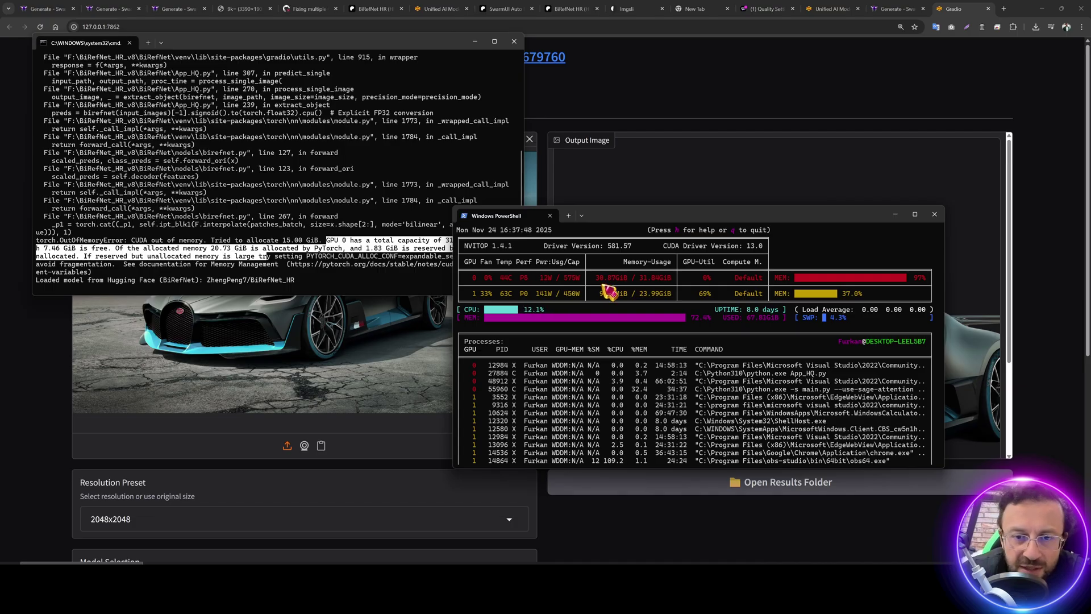
click(372, 288)
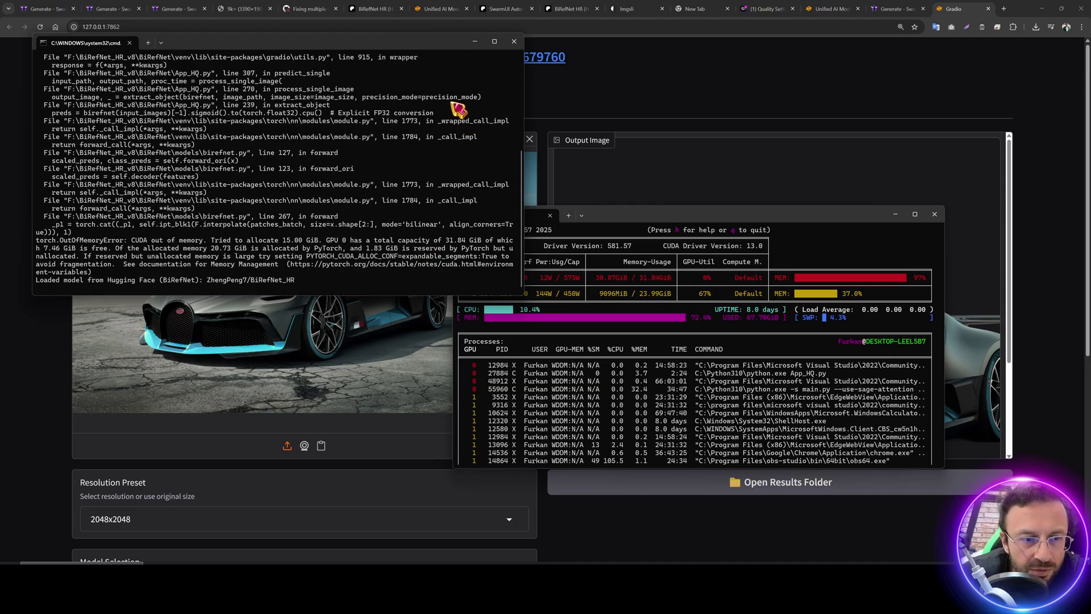
Step: Close the crashed console and restart the app with Windows_Start_App.bat
click(515, 41)
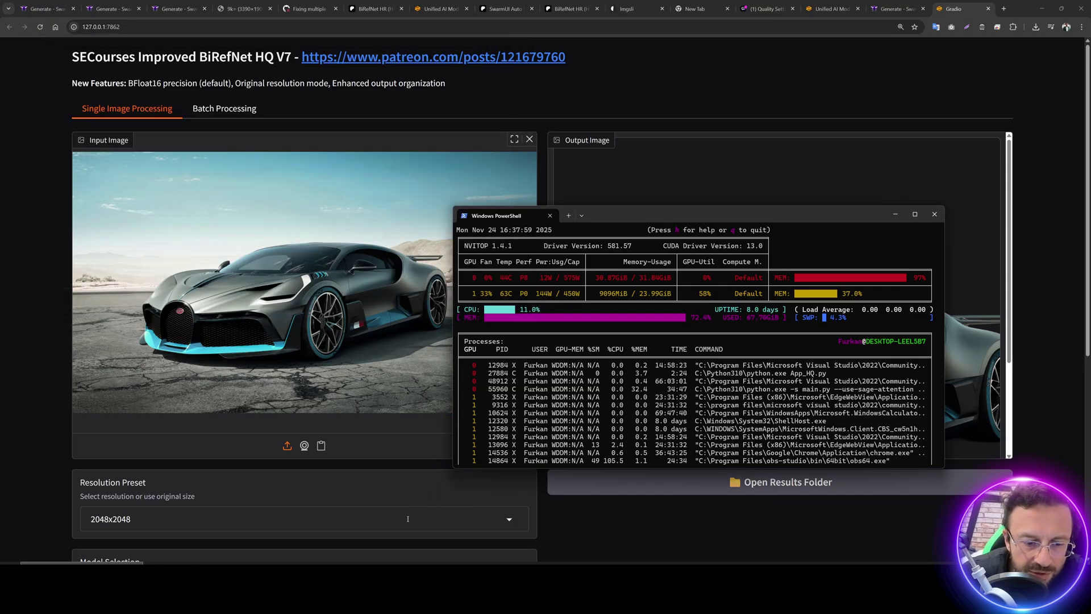
double_click(621, 210)
click(579, 297)
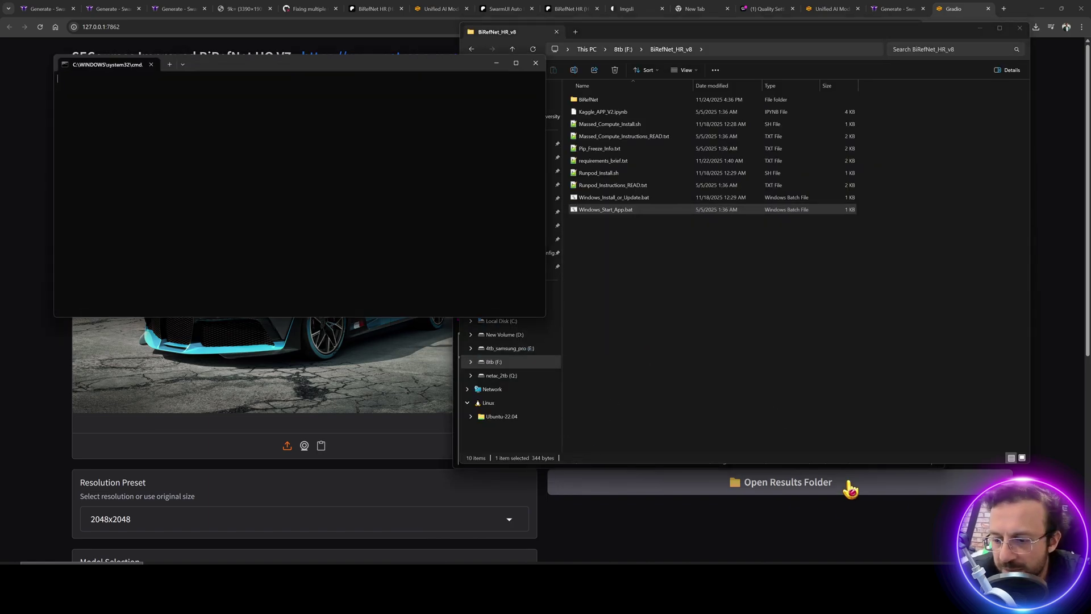
Step: View the finished 2048x2048 car cutout, processed in 1.0829 seconds, at full size
click(891, 9)
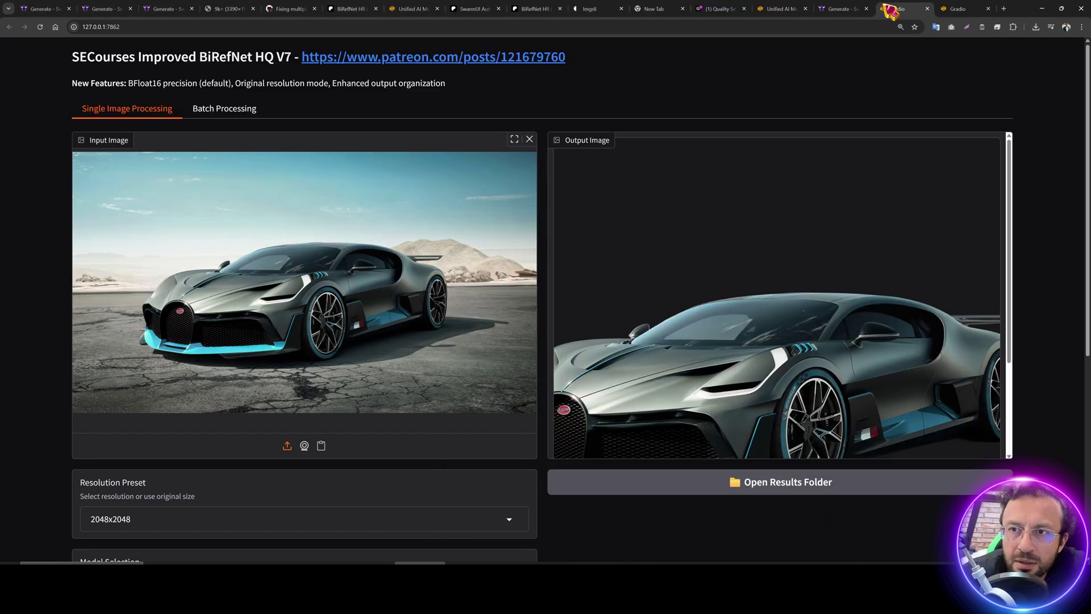
scroll(366, 400, down, 1)
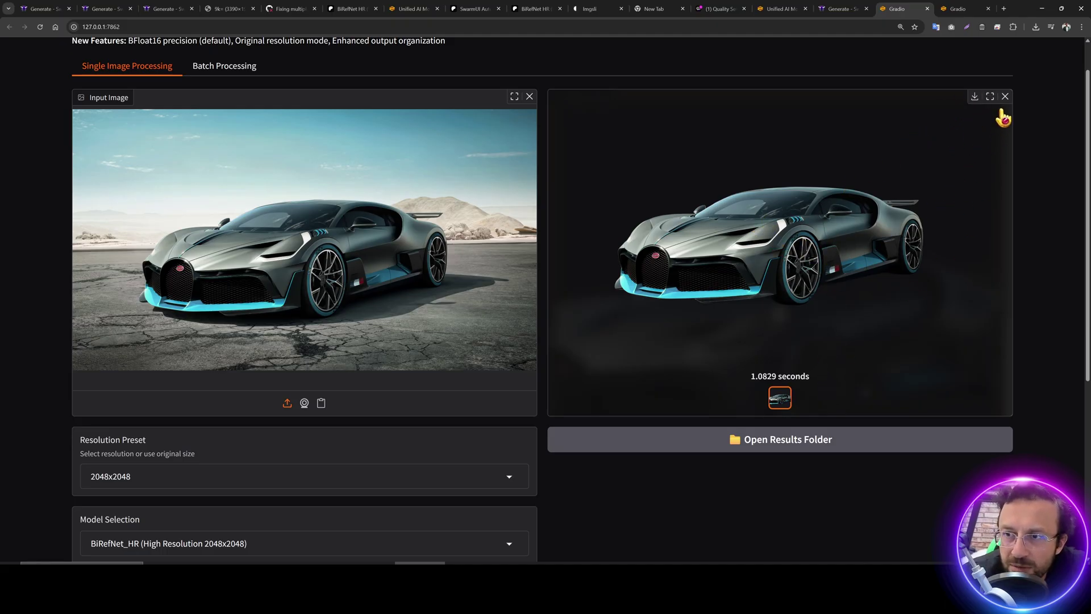
click(990, 97)
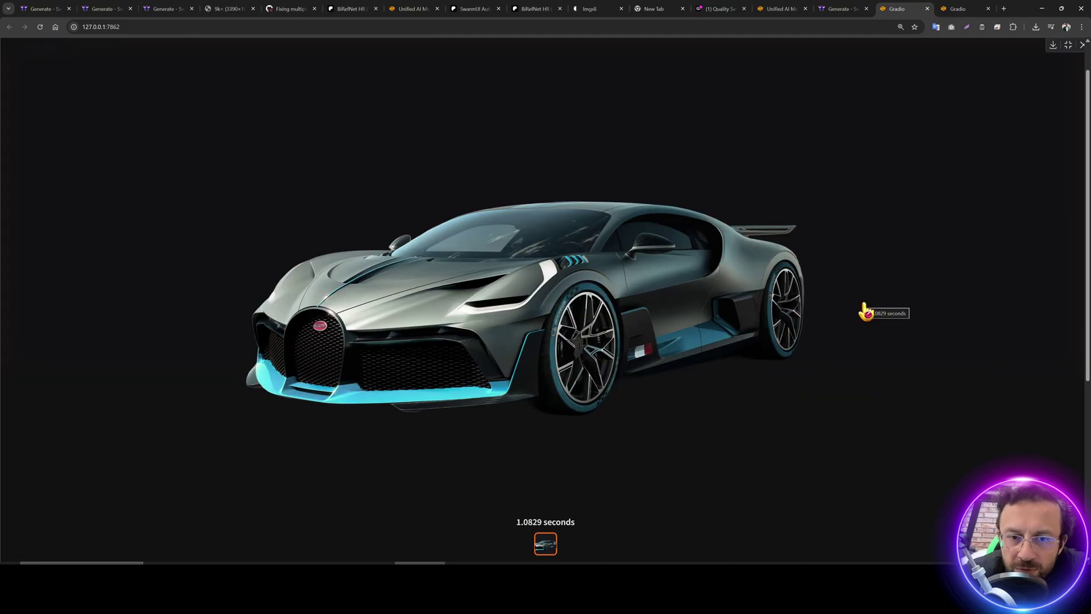
key(Escape)
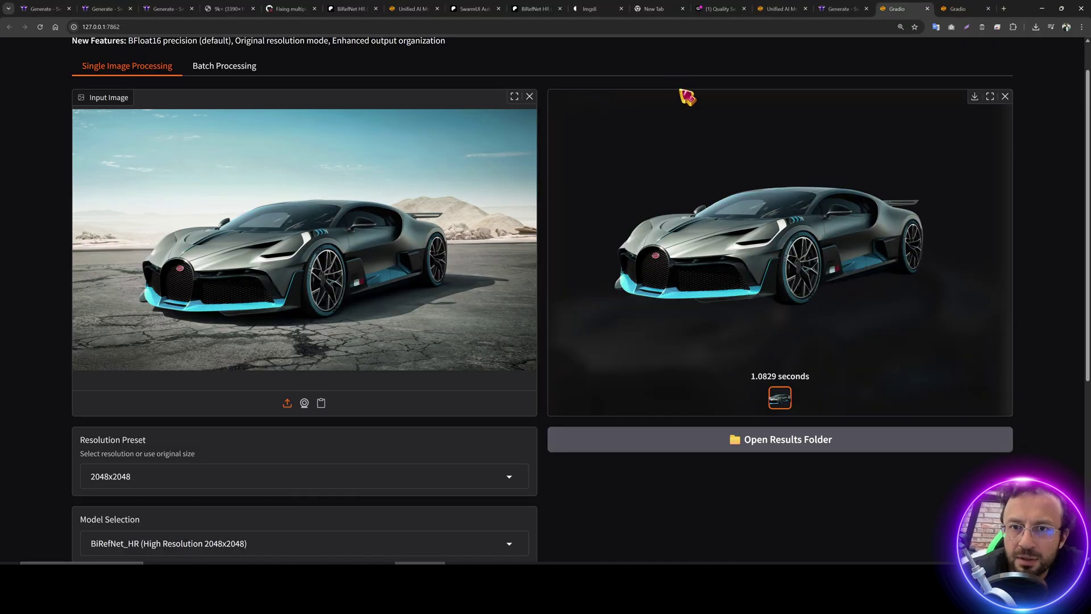
Step: Copy the car cutout, paste it onto the wheat-field picture as a new layer, and size and position it
right_click(726, 211)
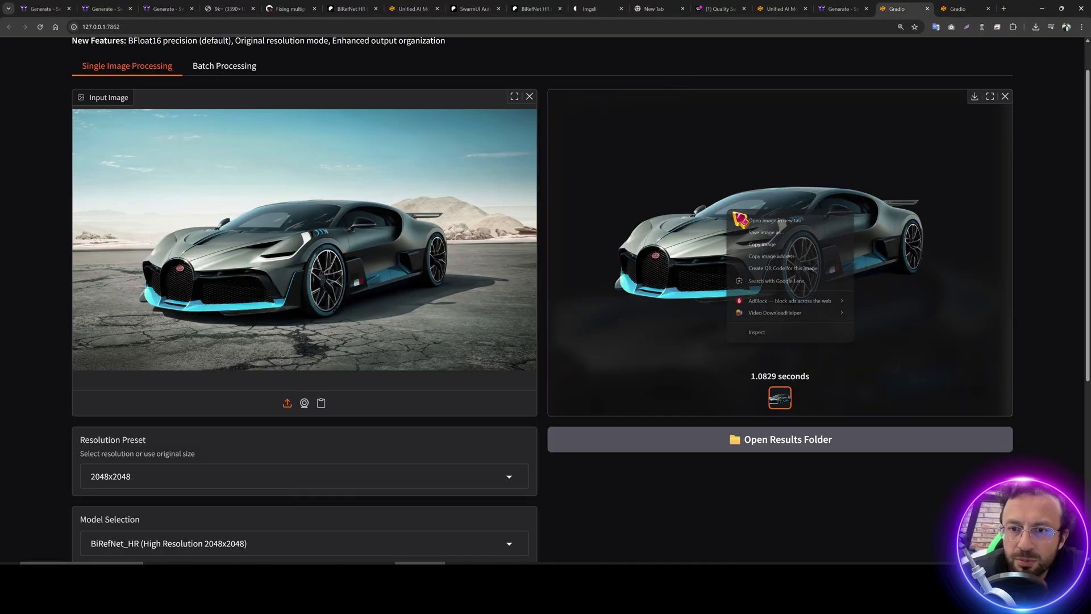
click(771, 246)
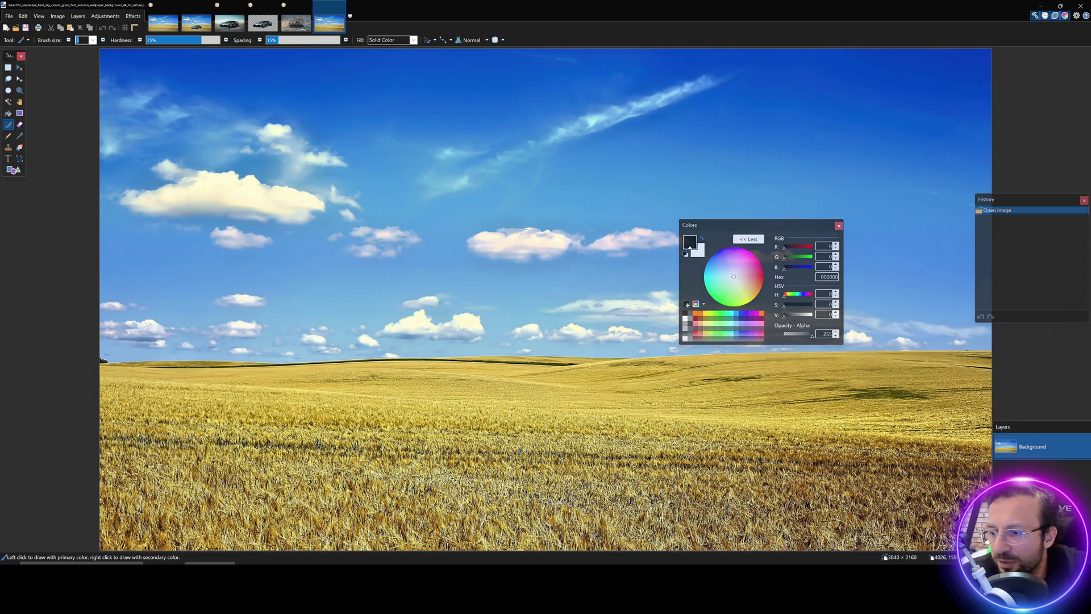
key(ctrl+shift+v)
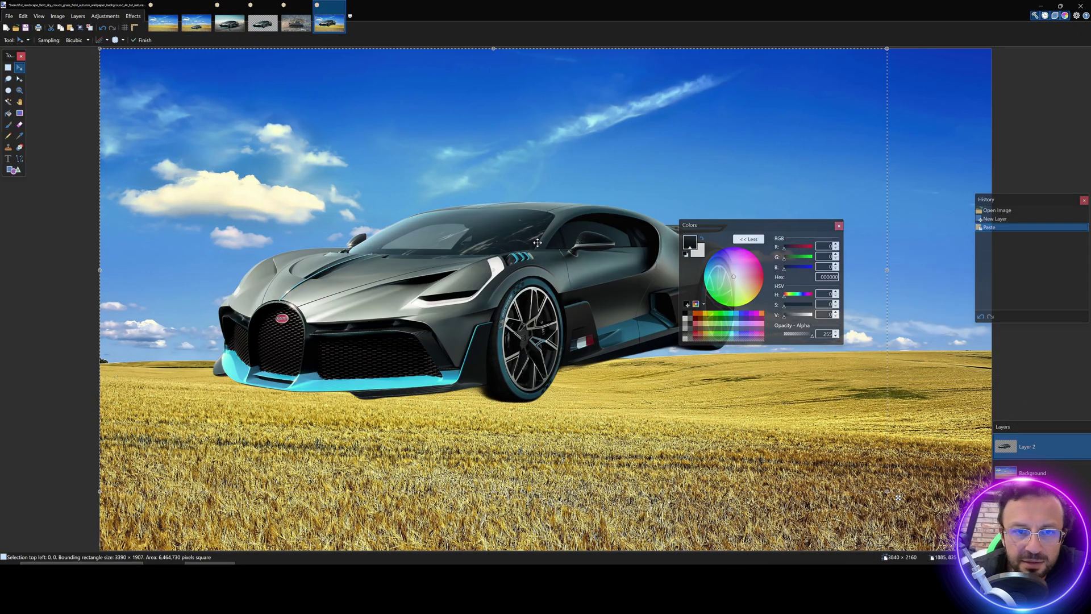
scroll(536, 269, down, 2)
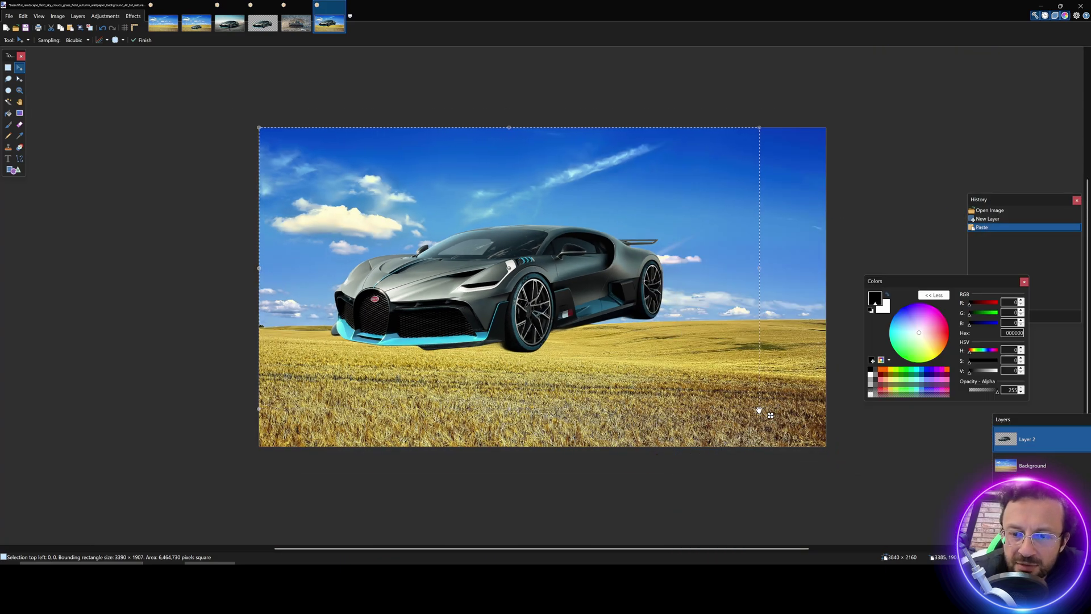
drag(759, 410, 717, 448)
mouse_move(713, 446)
mouse_down()
mouse_move(653, 415)
mouse_move(721, 443)
mouse_up()
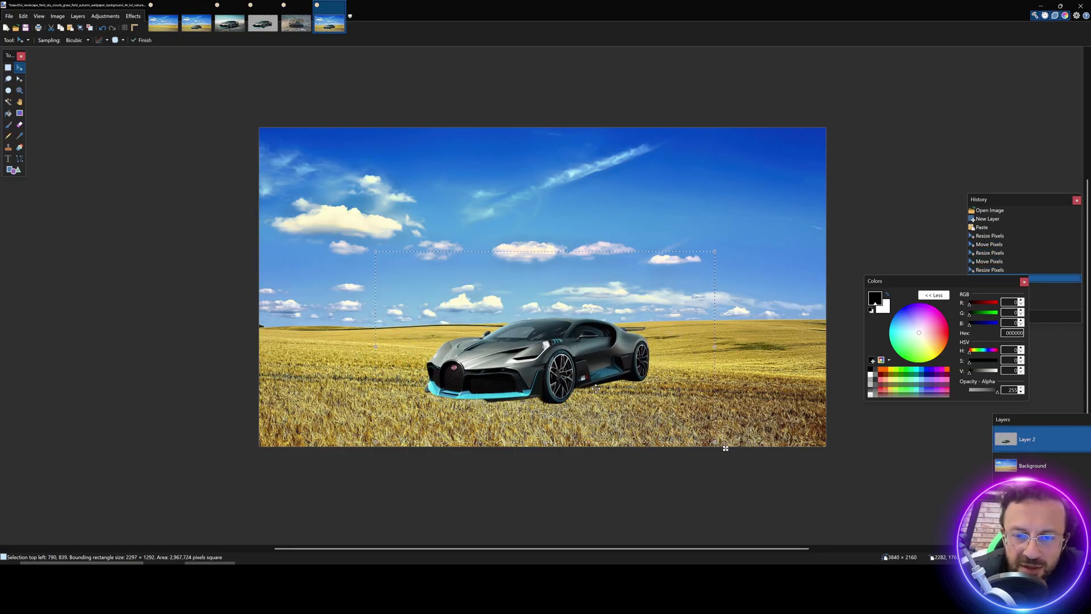
drag(715, 443, 736, 455)
drag(621, 383, 606, 375)
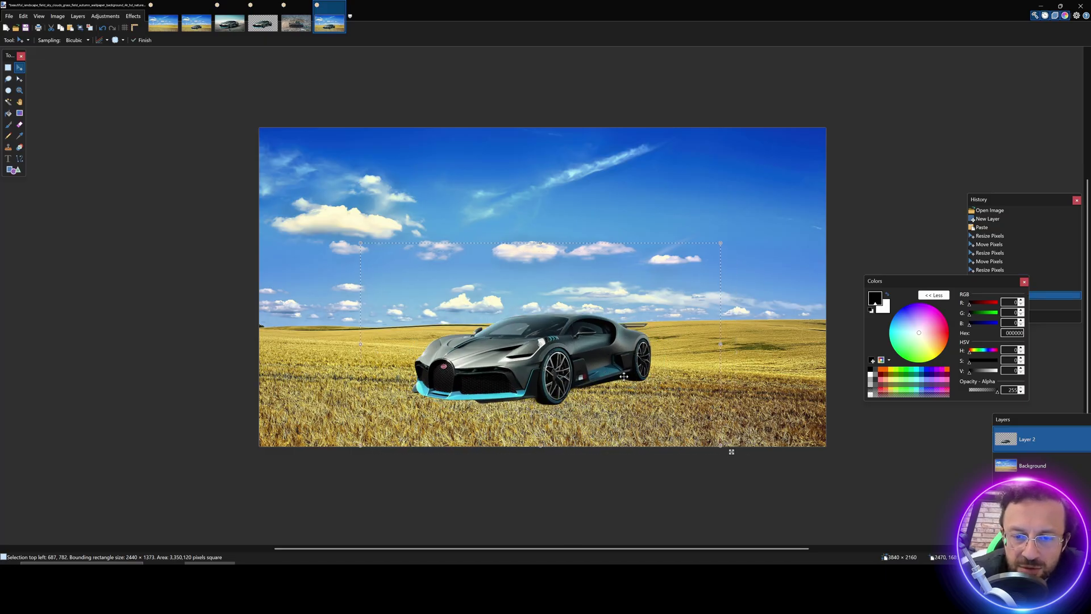
Step: Deselect the car and merge its layer down into the wheat-field background
click(8, 67)
key(ctrl+d)
drag(921, 281, 864, 99)
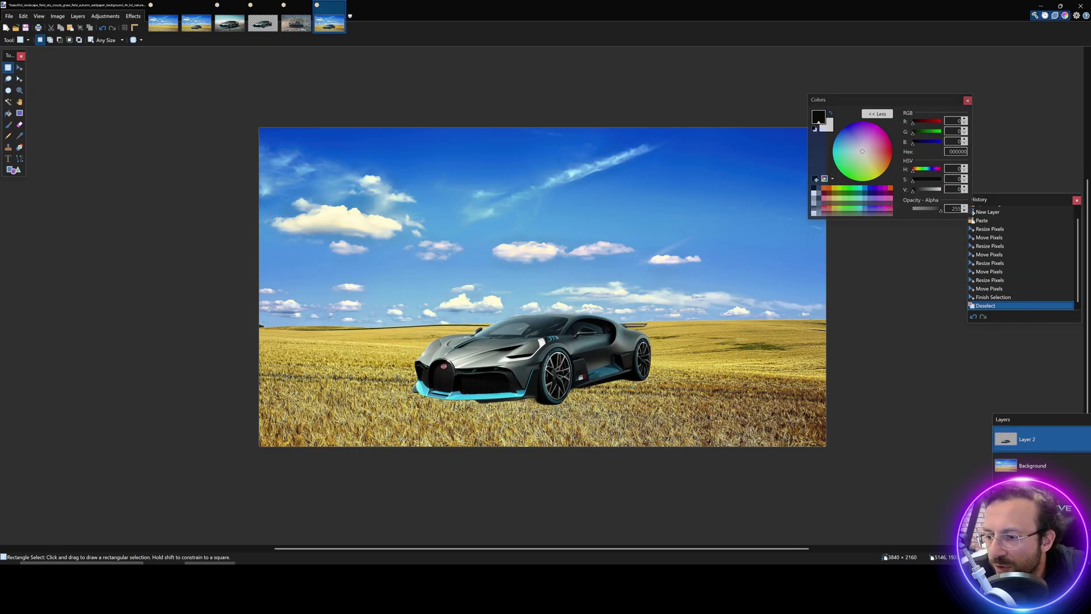
key(ctrl+m)
Step: Save the composite as a JPEG in Downloads with the default quality settings
click(9, 16)
click(42, 88)
click(187, 222)
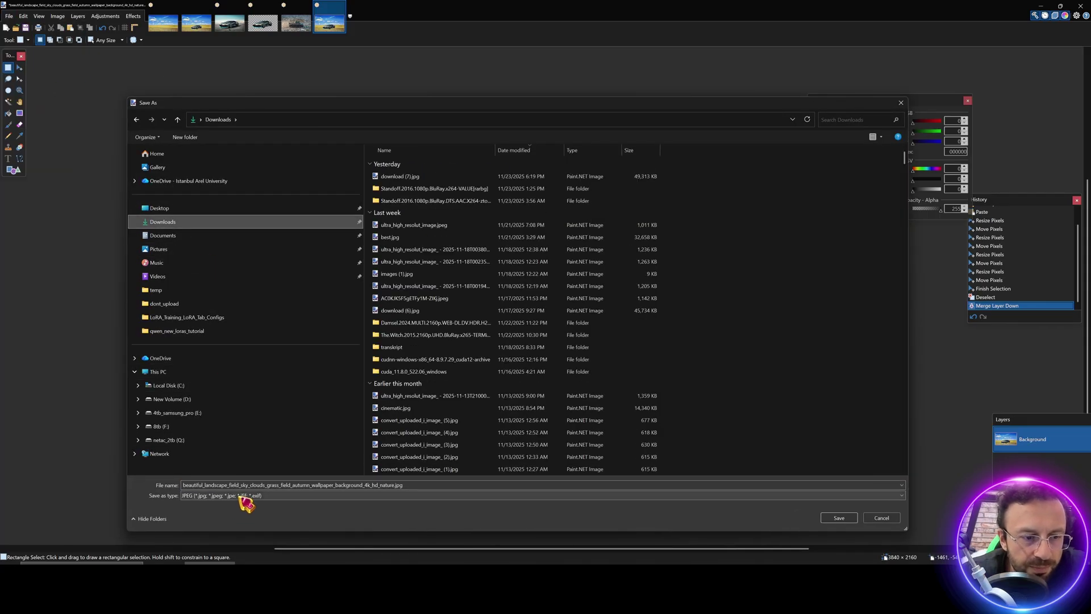
click(838, 518)
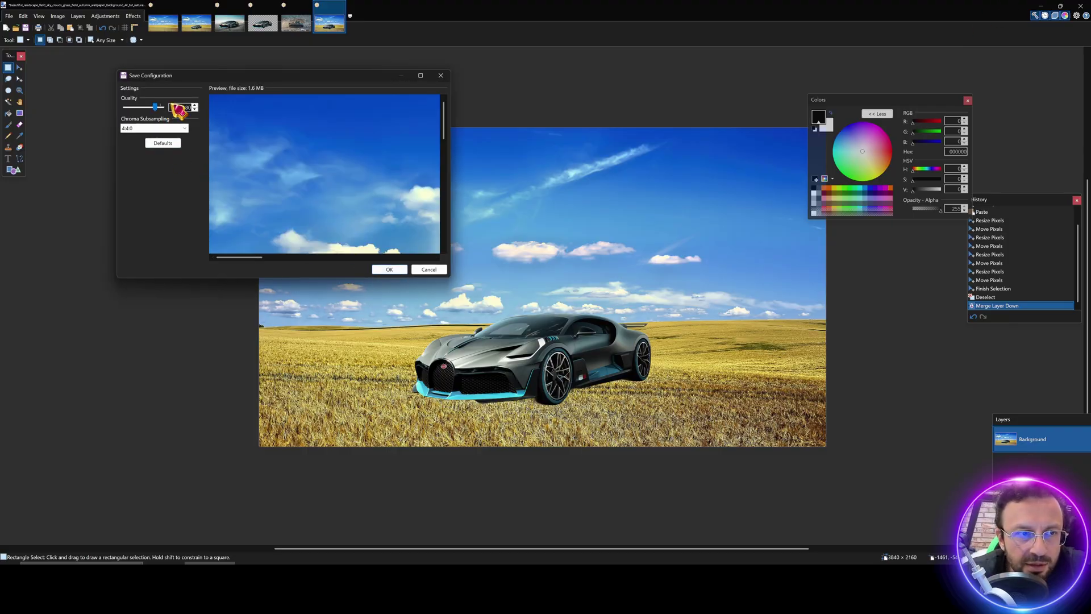
click(388, 269)
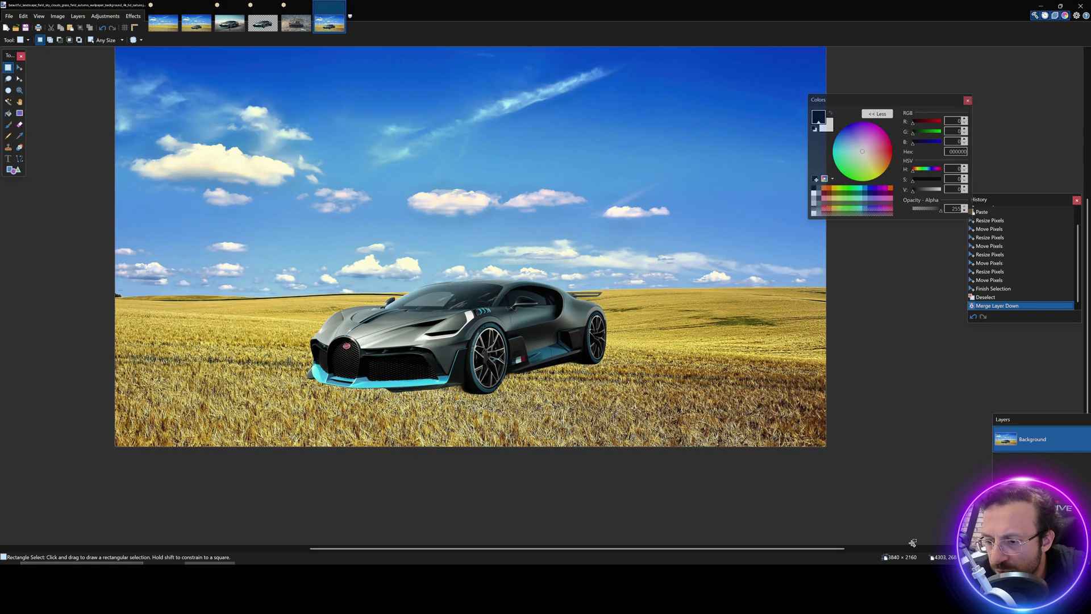
scroll(912, 543, up, 1)
key(alt+Tab)
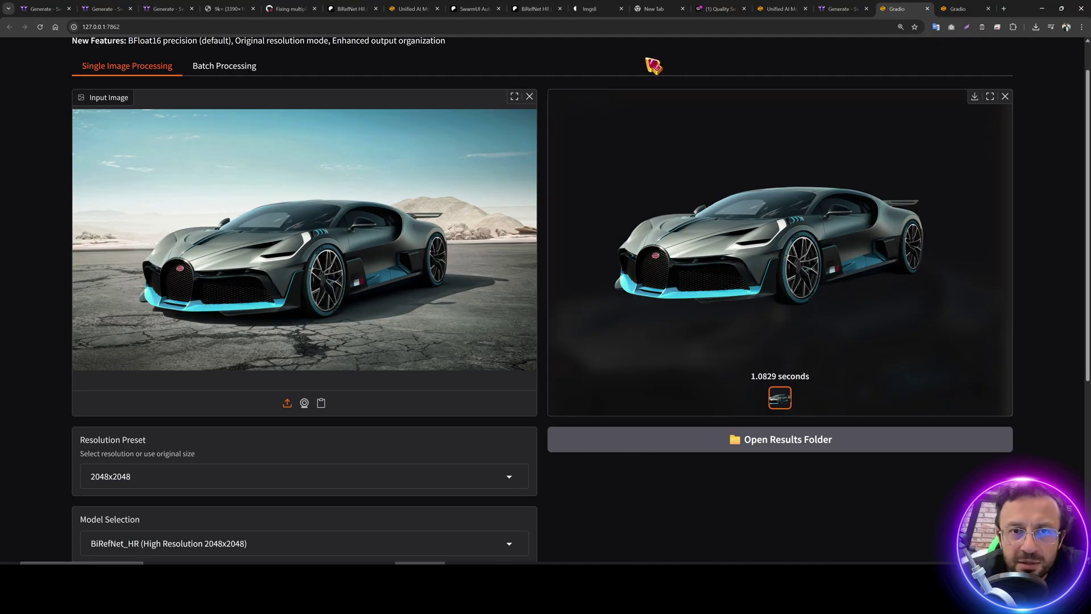
click(856, 9)
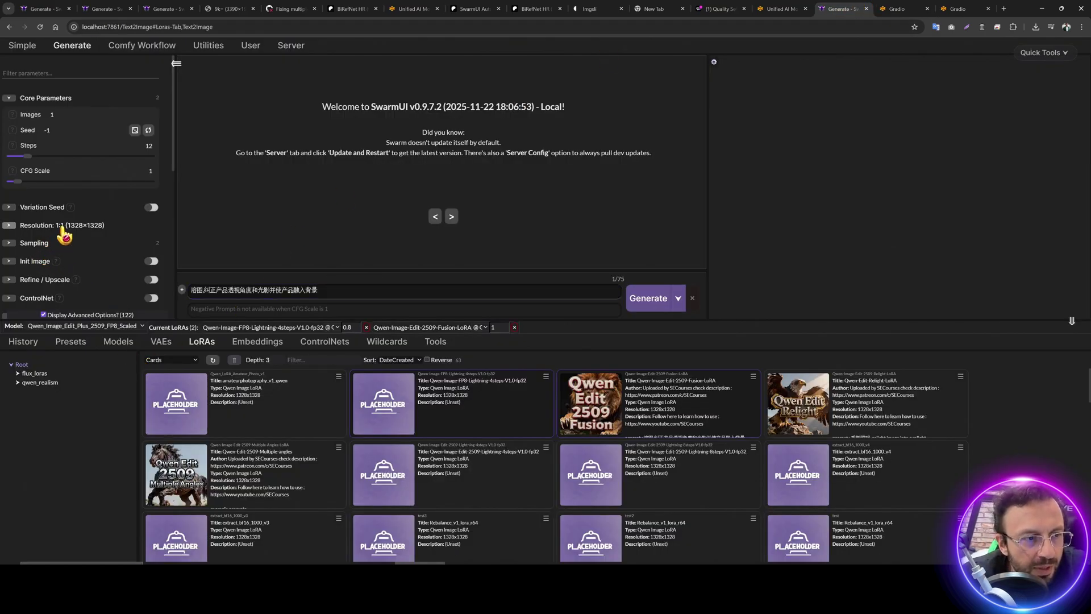
Step: Upload the car-in-wheat-field composite from Downloads as the prompt image
click(190, 289)
click(182, 290)
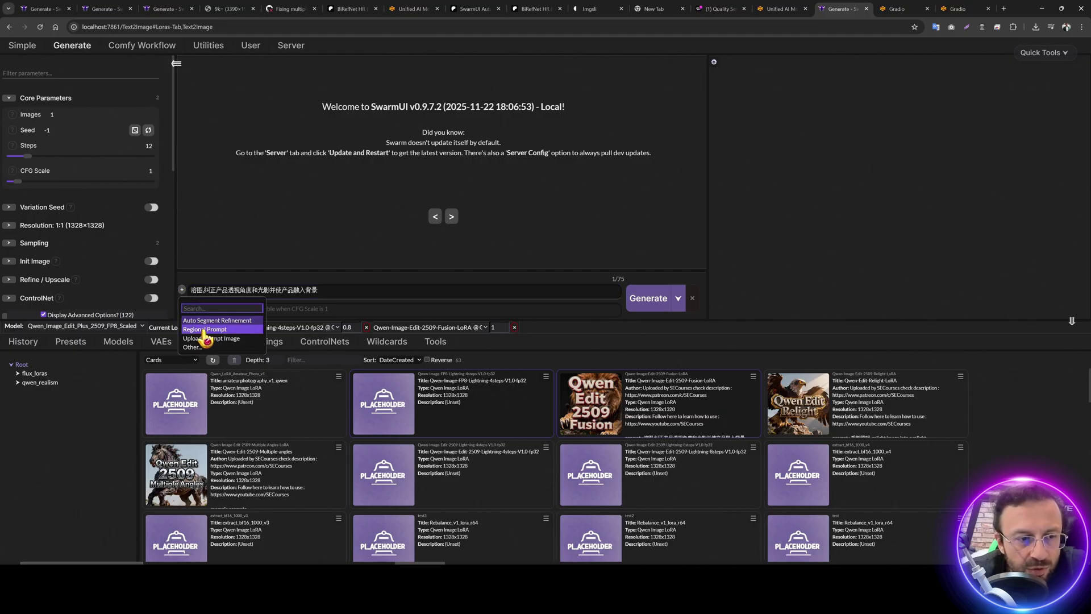
click(211, 338)
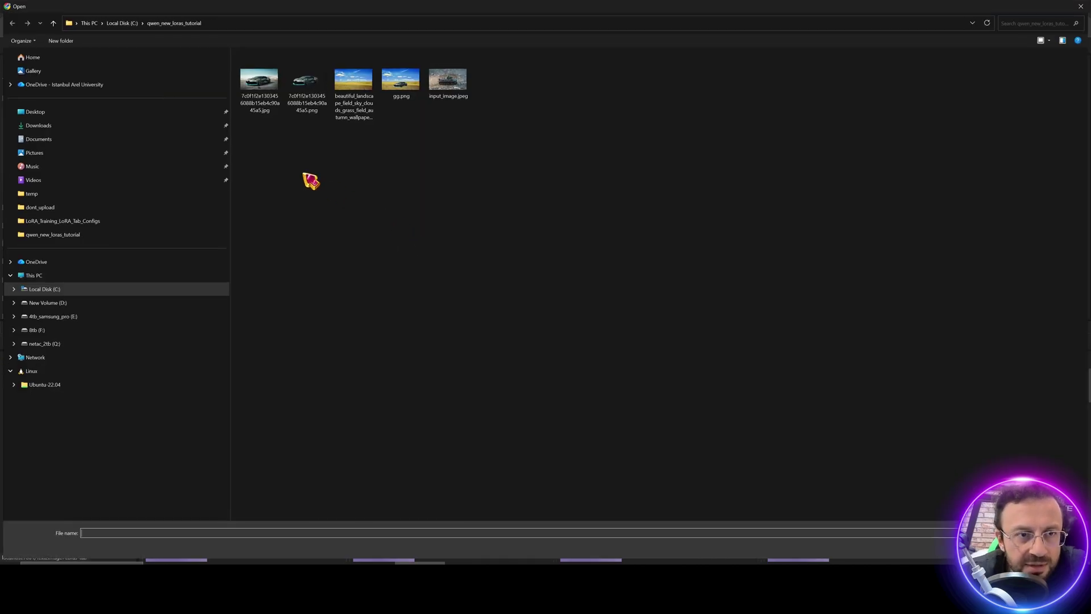
click(75, 127)
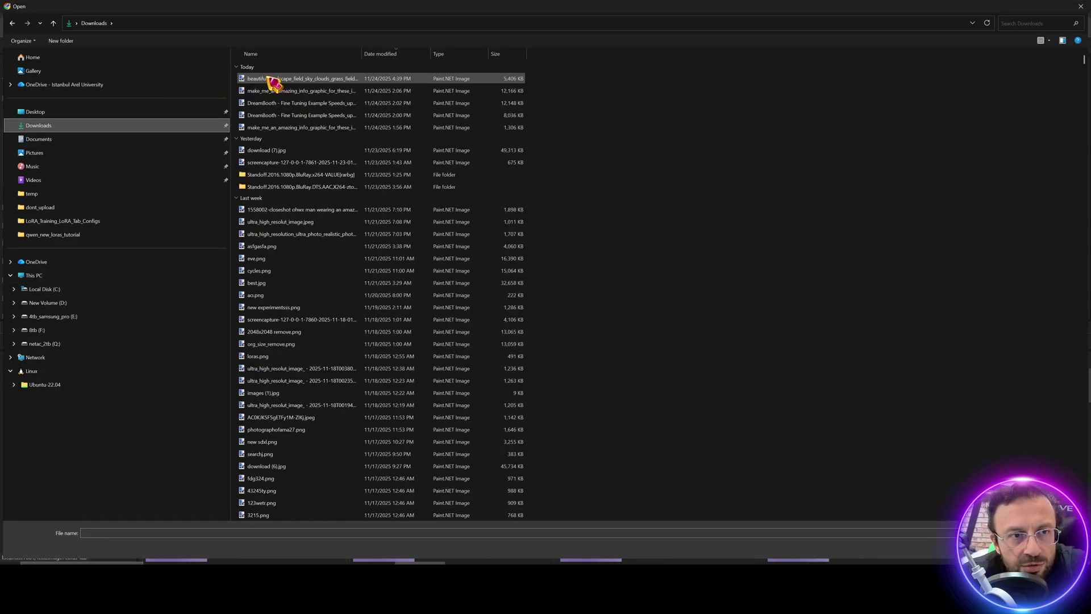
double_click(272, 81)
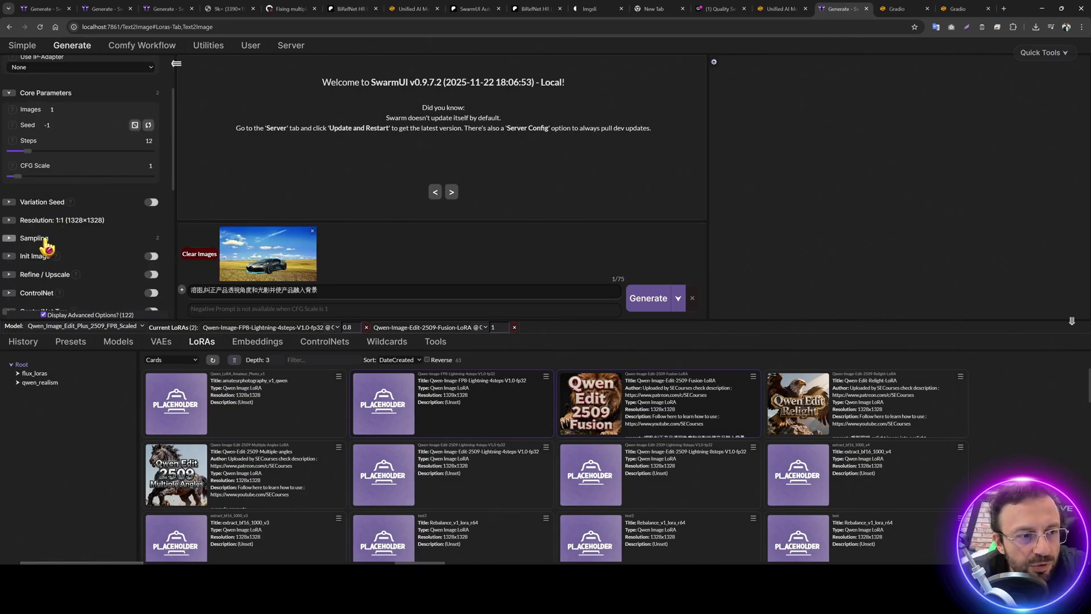
Step: Use the composite as init image to set resolution to closest aspect ratio 16:9 (1744×992), then disable Init Image
click(34, 256)
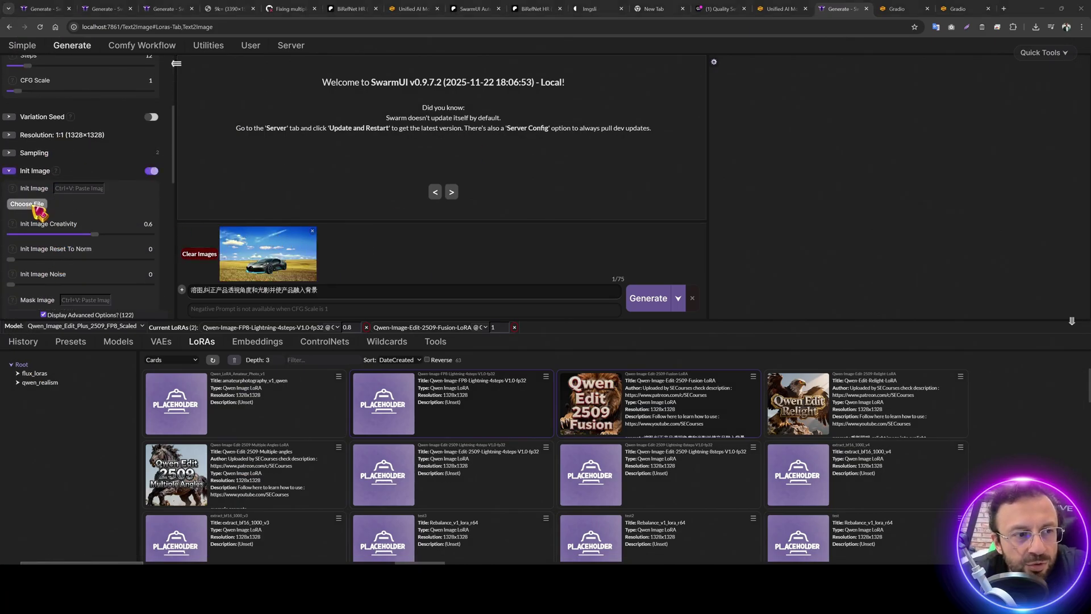
click(35, 206)
double_click(389, 134)
click(115, 188)
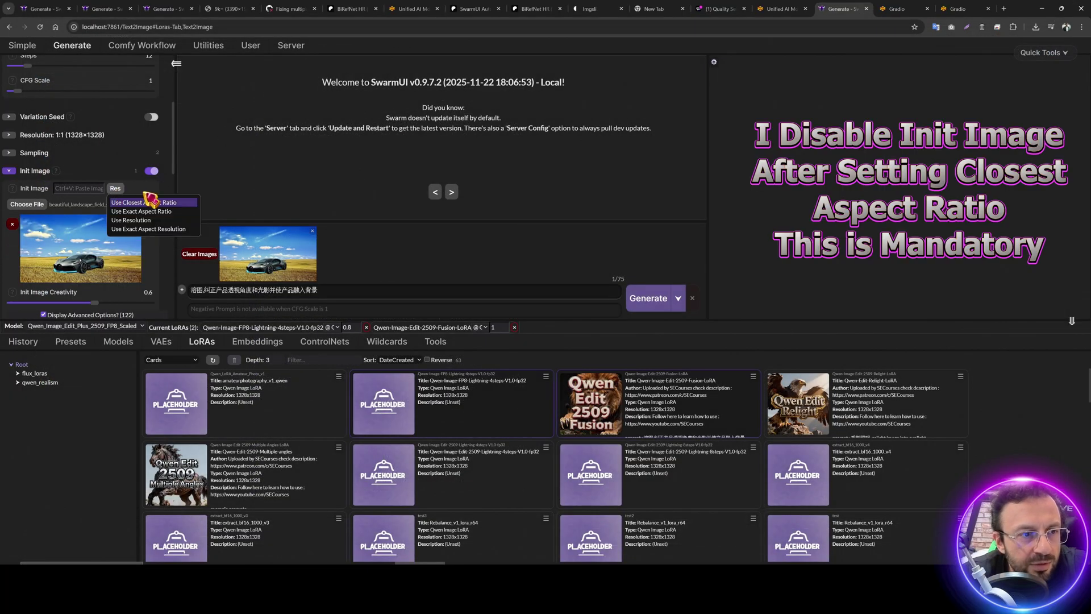
click(152, 202)
click(151, 171)
scroll(97, 199, up, 3)
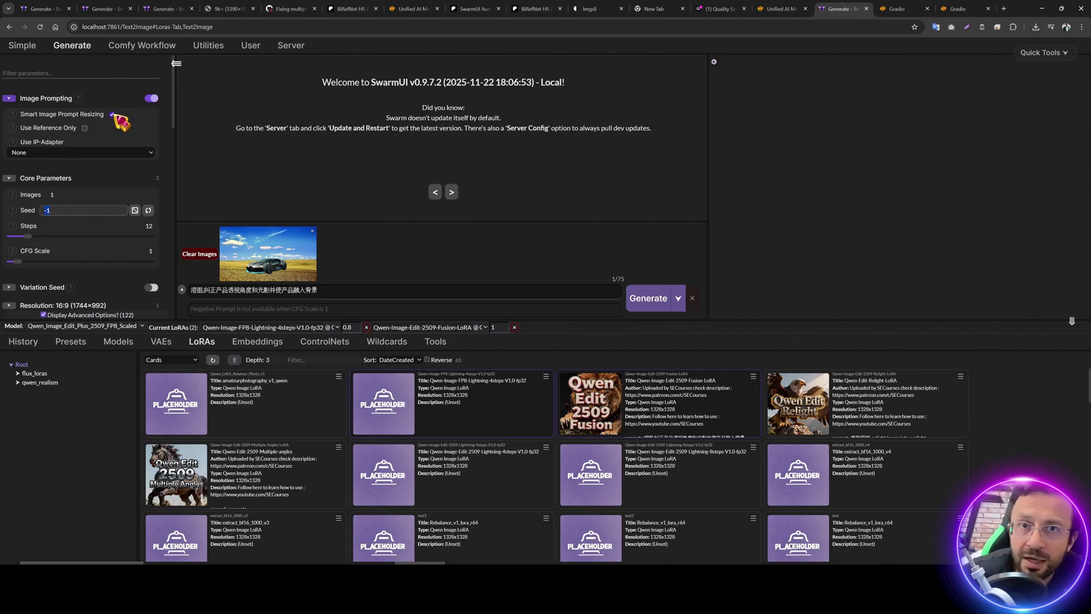
Step: Generate a batch of 4 edited images of the car in the wheat field
click(64, 194)
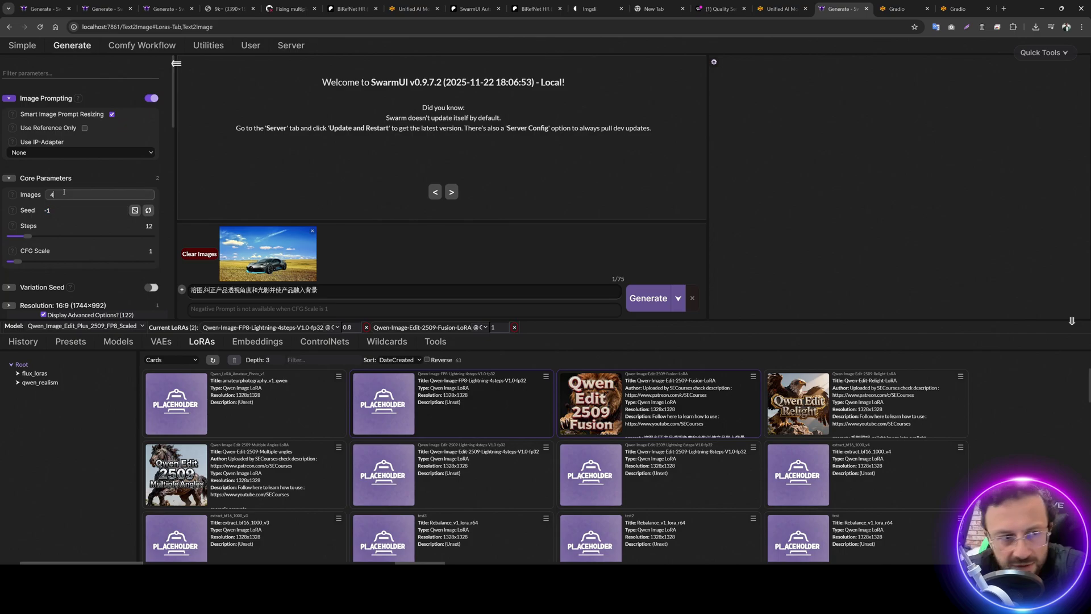
text(4)
click(645, 298)
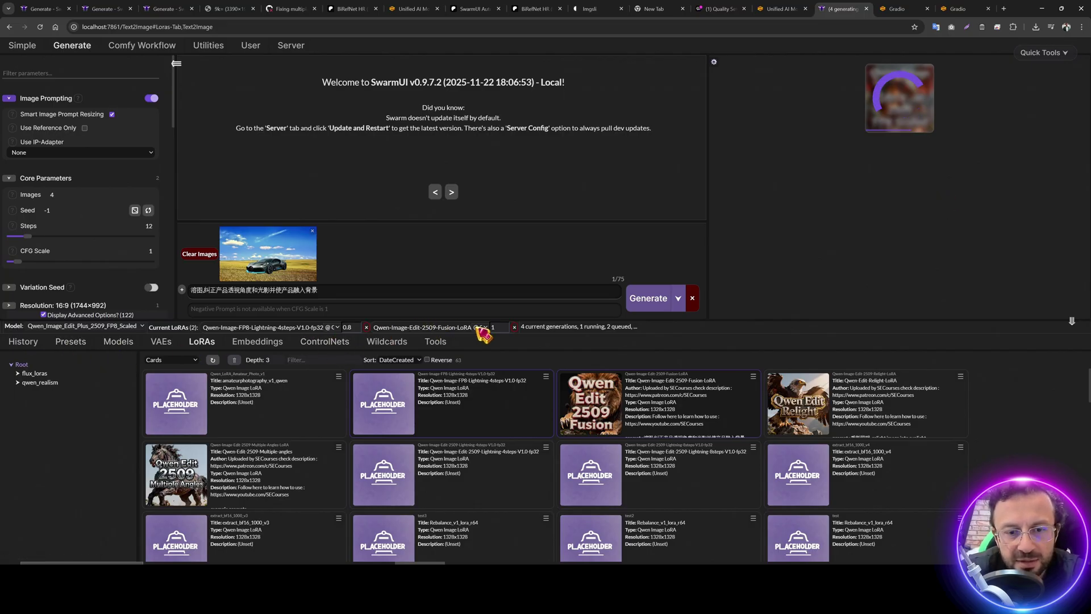
Step: Check GPU usage in nvitop and the Server > Backends configuration during generation
key(alt+Tab)
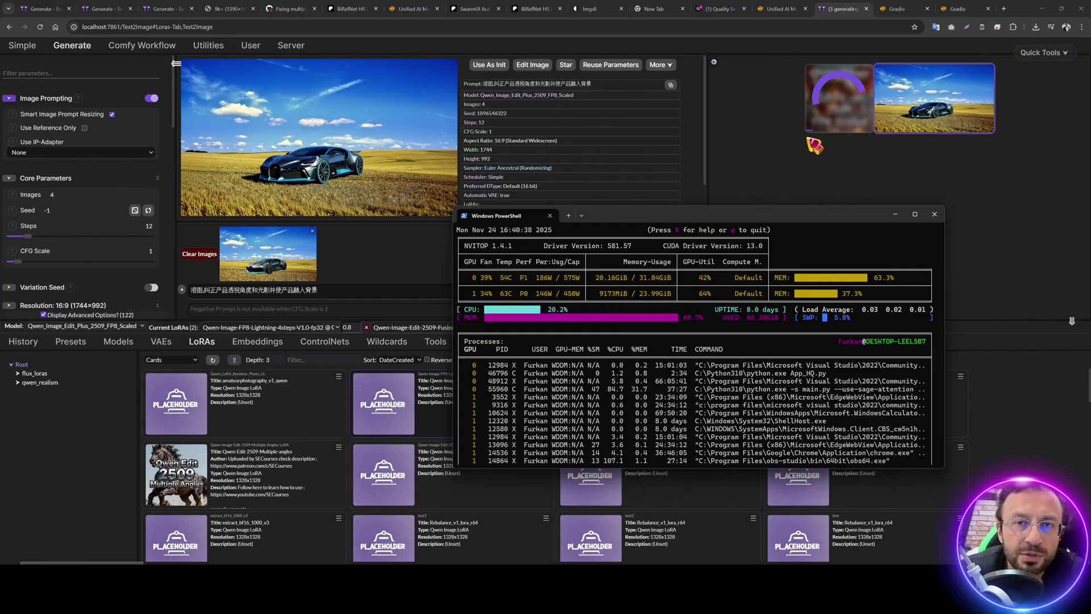
click(293, 45)
click(107, 64)
scroll(139, 257, up, 3)
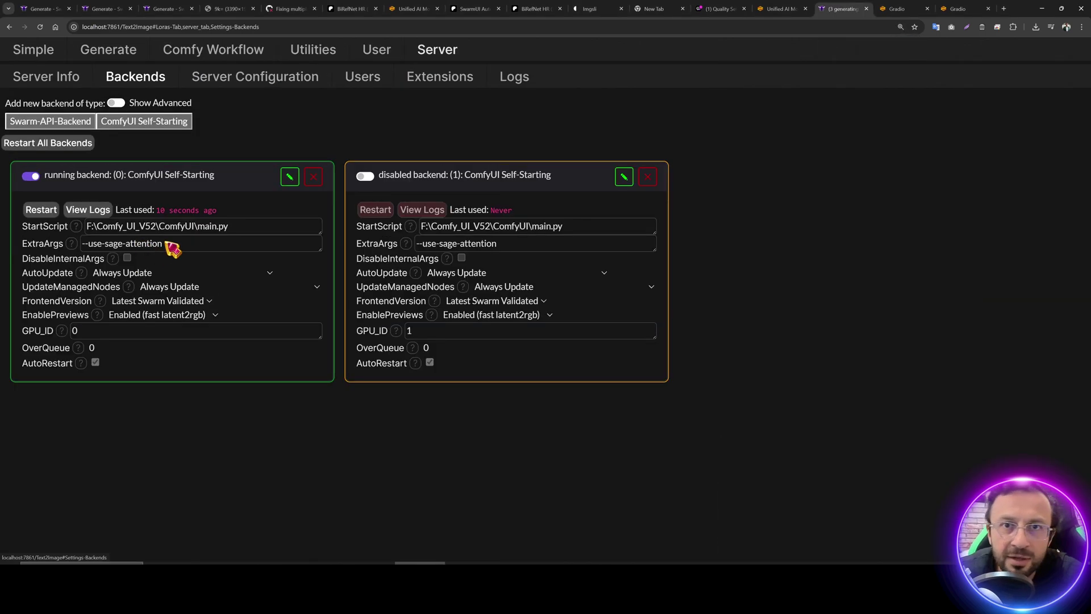
click(132, 49)
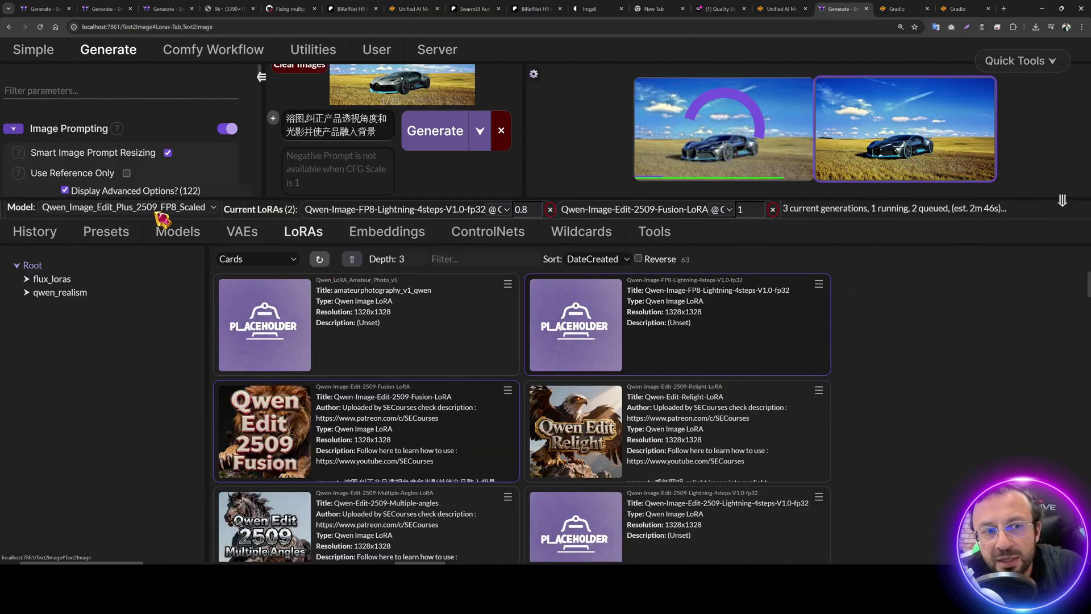
key(ctrl+minus)
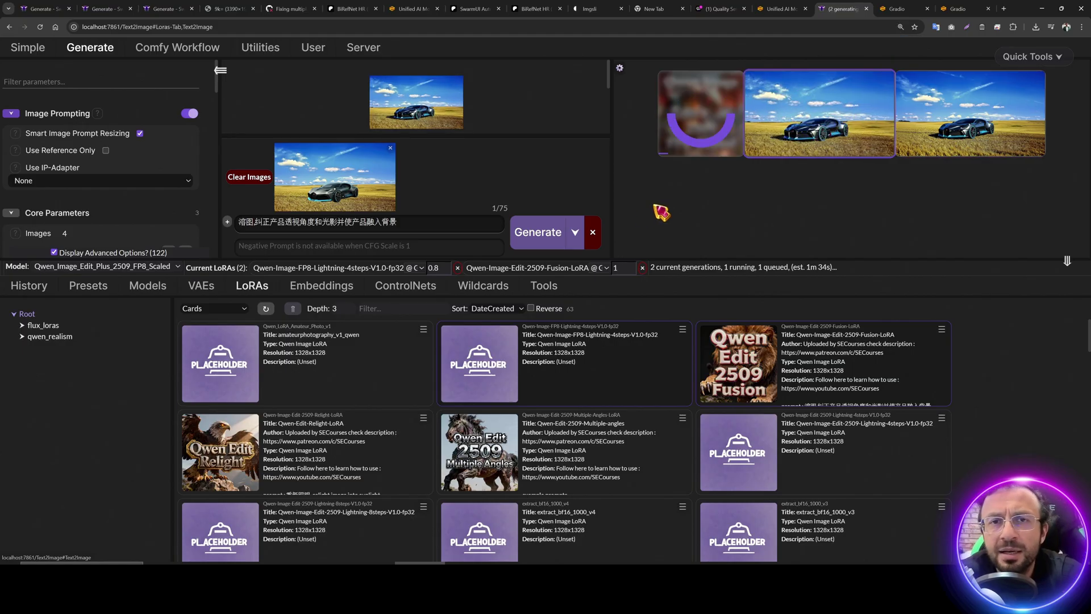
Step: Flip between the car results in the full-screen viewer to compare them
click(997, 133)
click(998, 131)
key(Right)
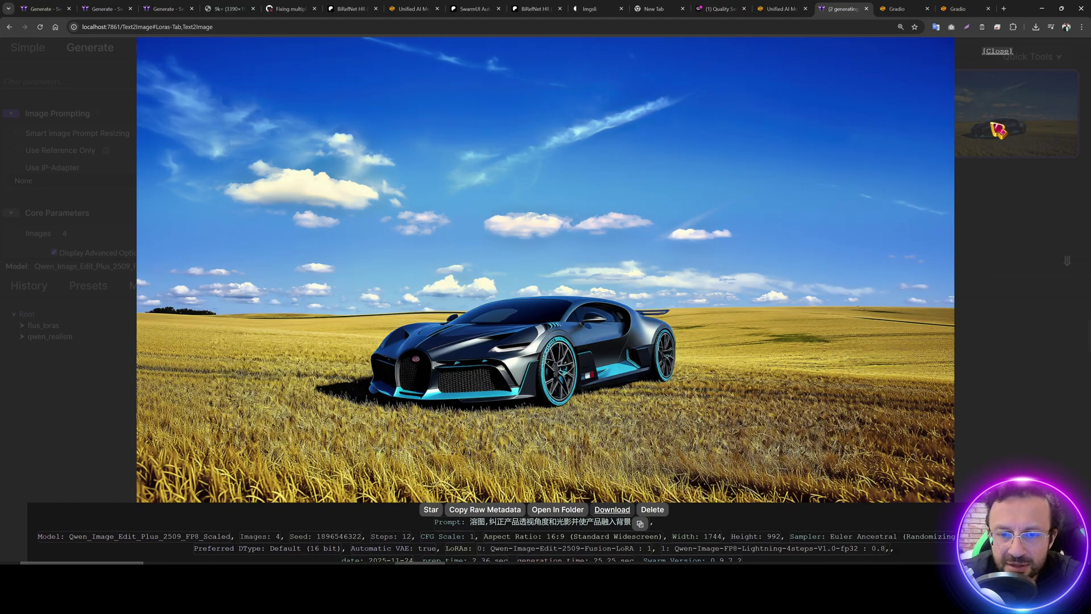
key(Left)
key(Right)
key(Left)
key(Right)
key(Left)
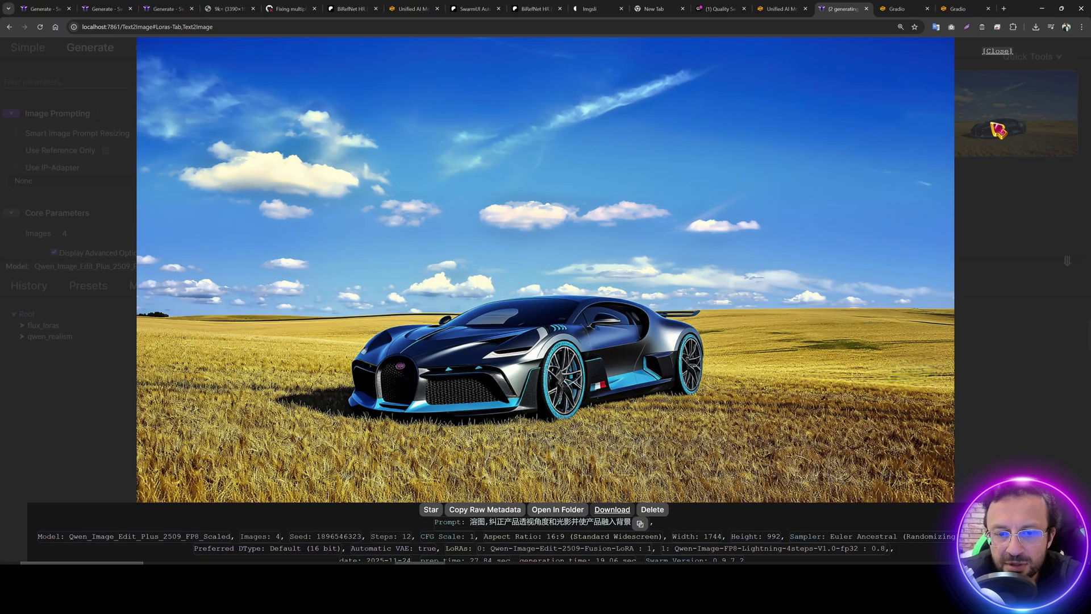
key(Right)
key(Left)
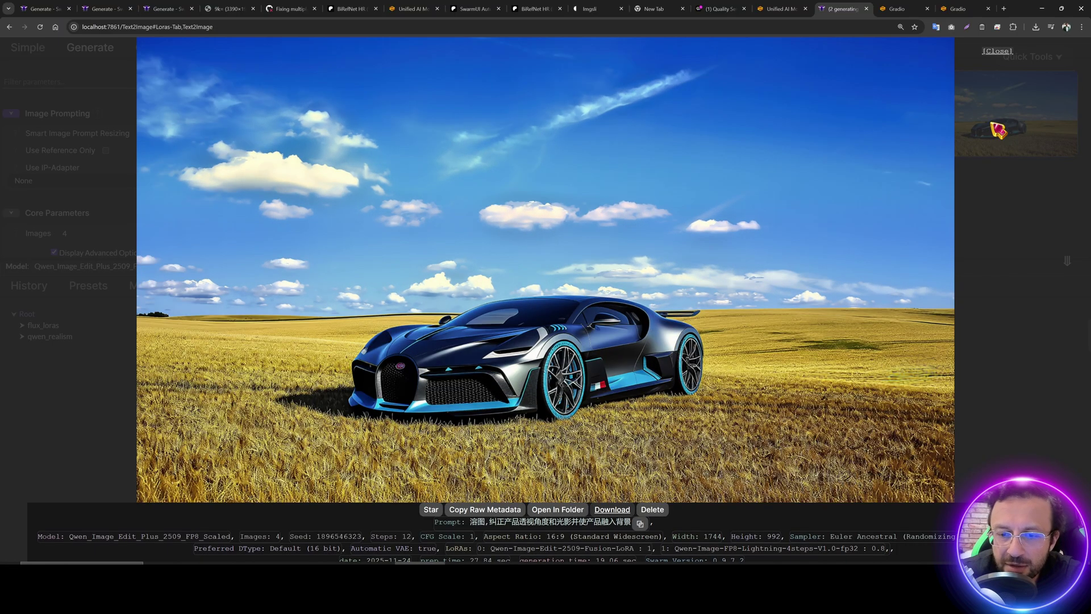
click(1044, 315)
Step: Close the viewer and set Images to 1
click(864, 122)
key(Escape)
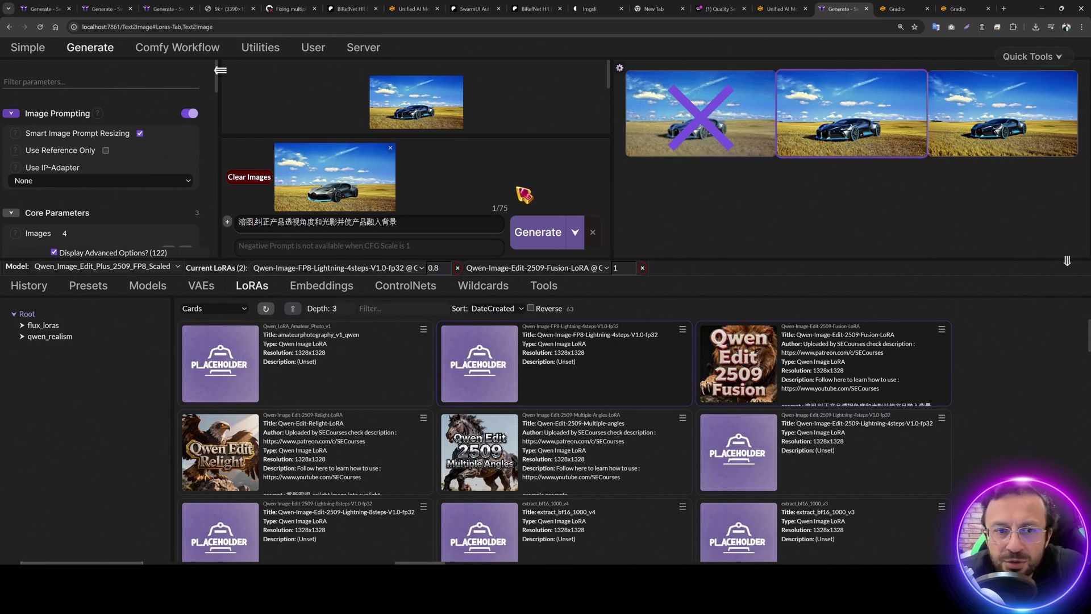
key(ctrl+minus)
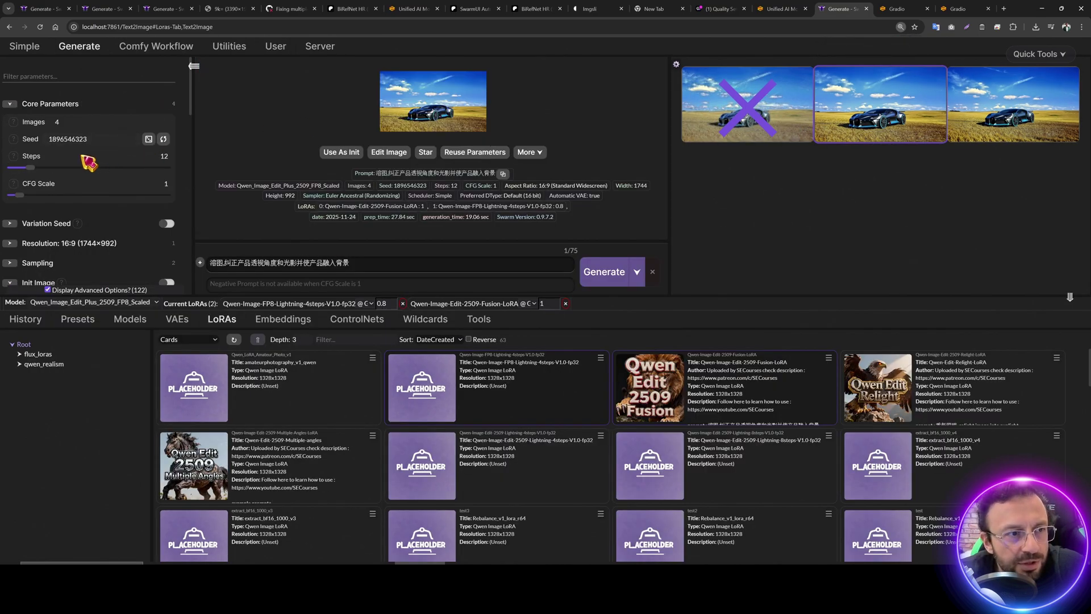
double_click(57, 121)
text(1)
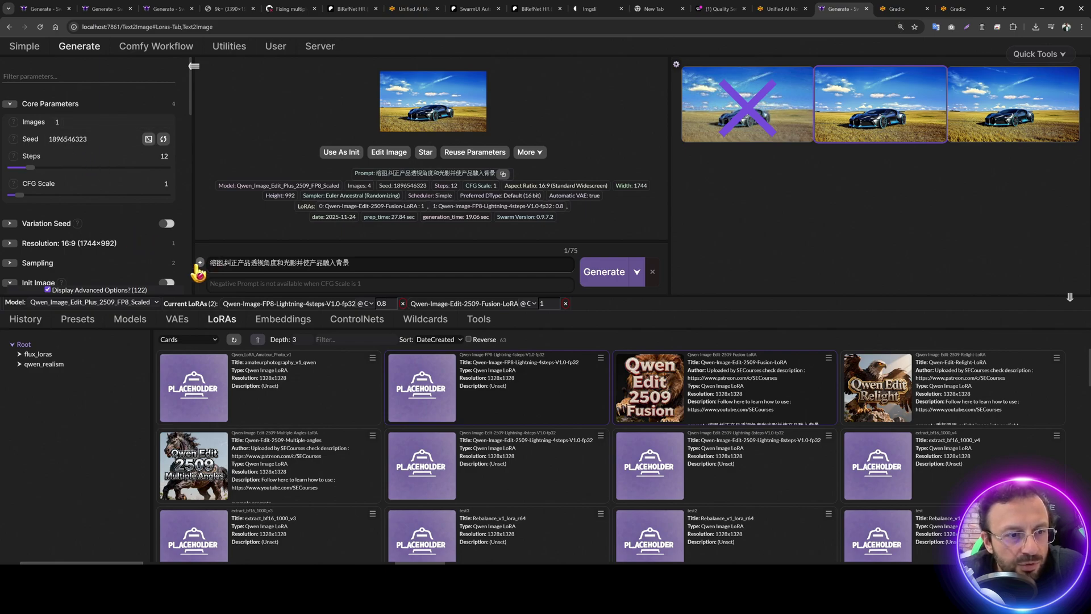
Step: Re-add the landscape composite as prompt image, disable Smart Image Prompt Resizing, and generate
click(200, 262)
click(233, 313)
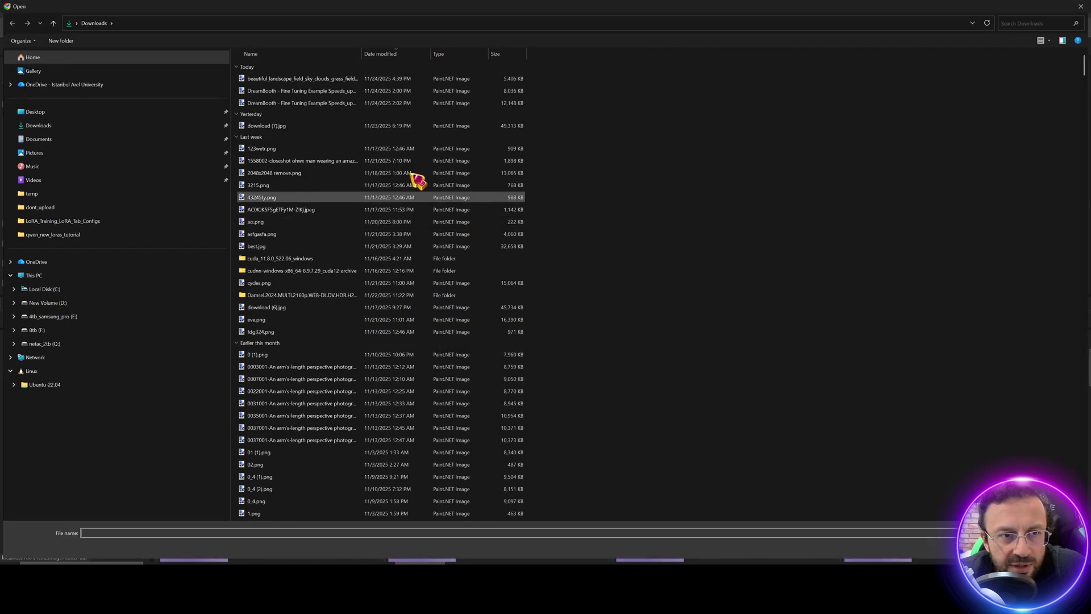
double_click(281, 88)
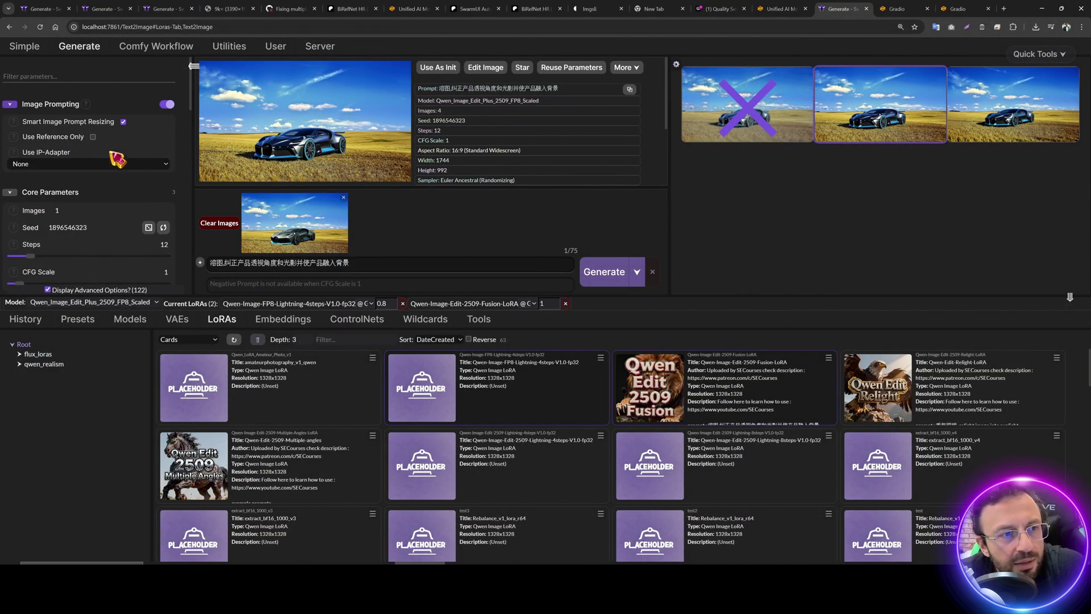
click(123, 121)
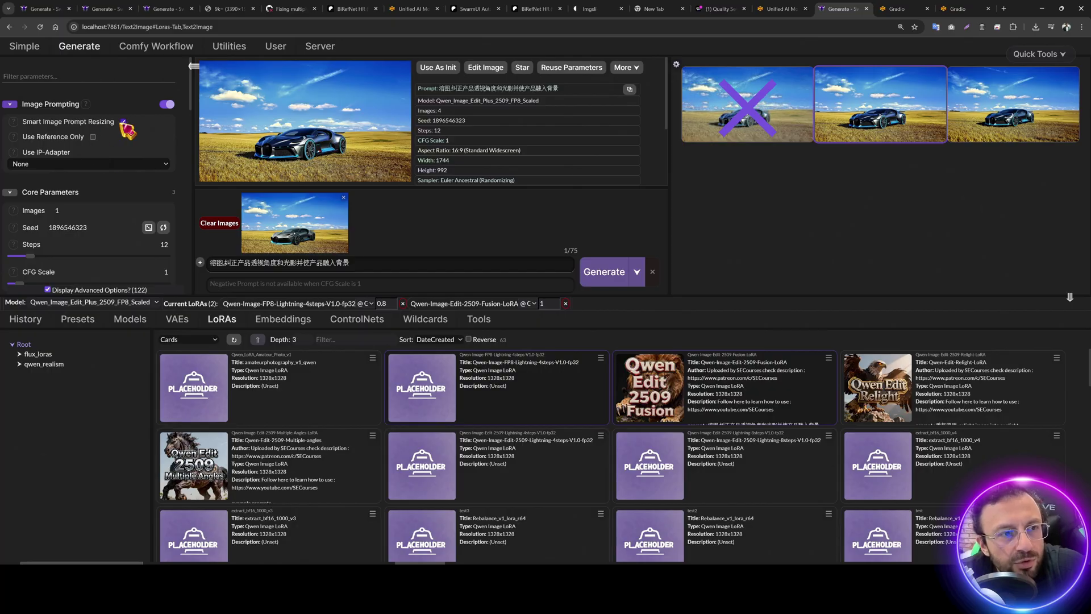
click(607, 273)
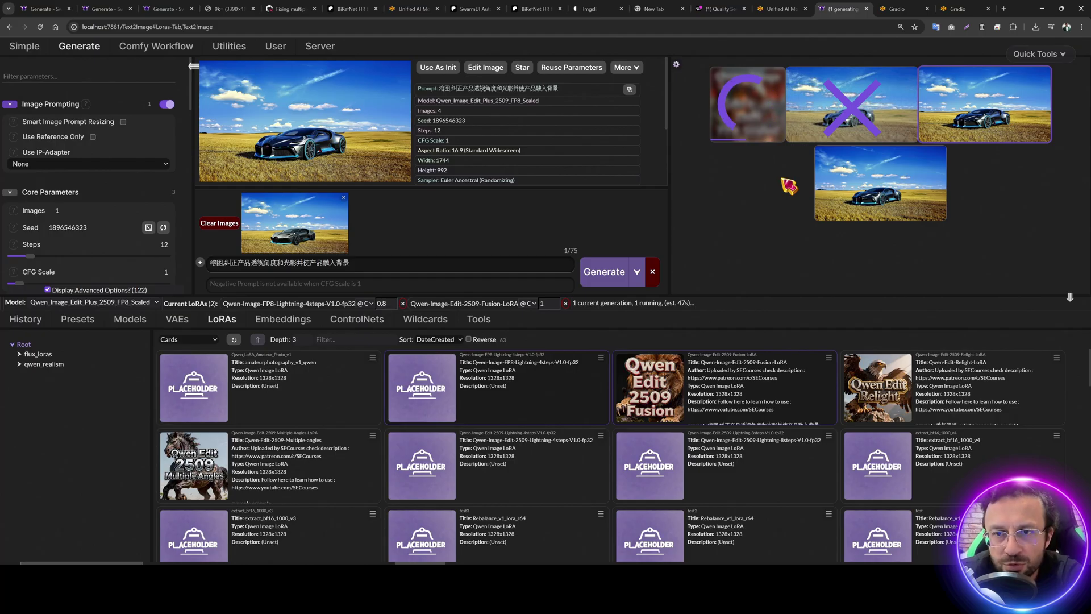
mouse_move(13, 123)
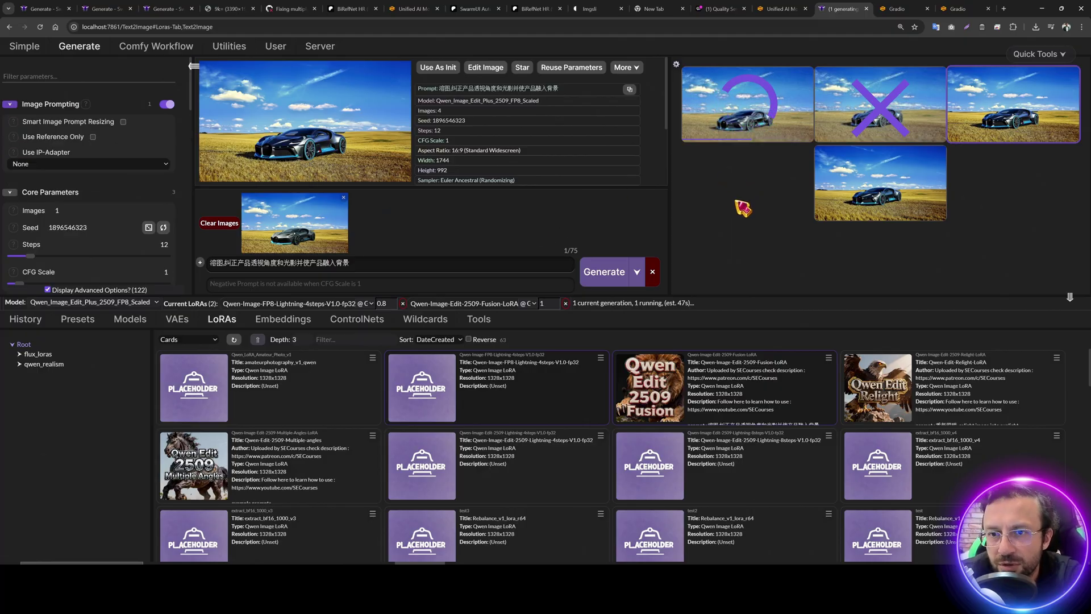
Step: Open both top-down car renders in their own browser tabs
click(726, 123)
right_click(676, 177)
click(706, 190)
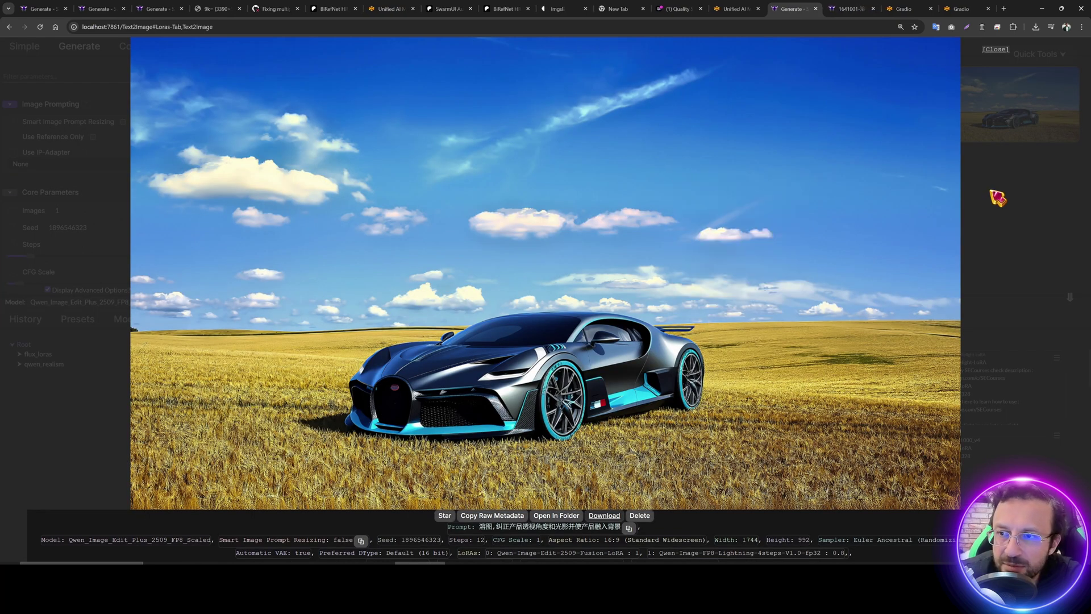
click(988, 194)
click(1000, 123)
right_click(690, 165)
click(726, 177)
Step: Flip between the two render tabs to compare, then return to the Generate page
click(857, 8)
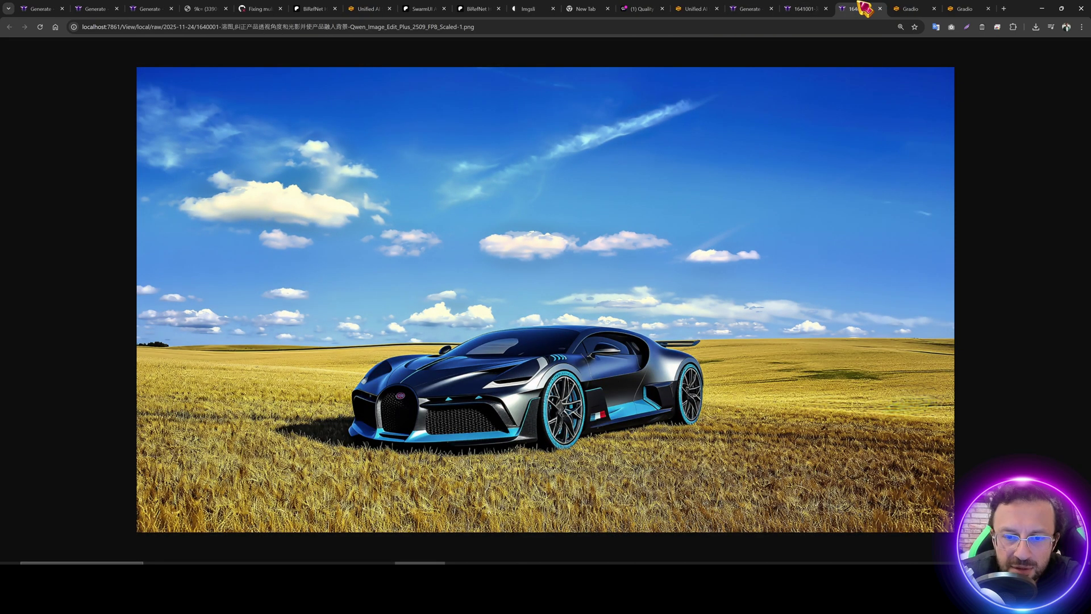
click(855, 9)
click(857, 8)
click(831, 8)
click(855, 8)
click(830, 8)
click(824, 9)
click(857, 8)
click(821, 8)
click(847, 8)
click(818, 9)
click(749, 8)
click(1024, 226)
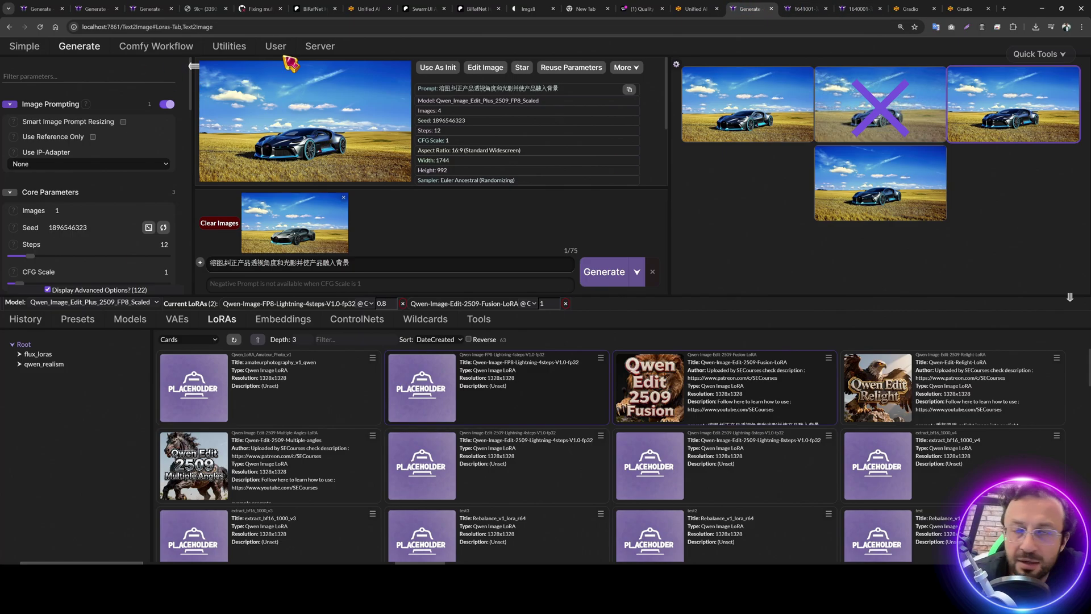
Step: Reload the page and reset all parameters to defaults via Quick Tools
click(553, 68)
key(F5)
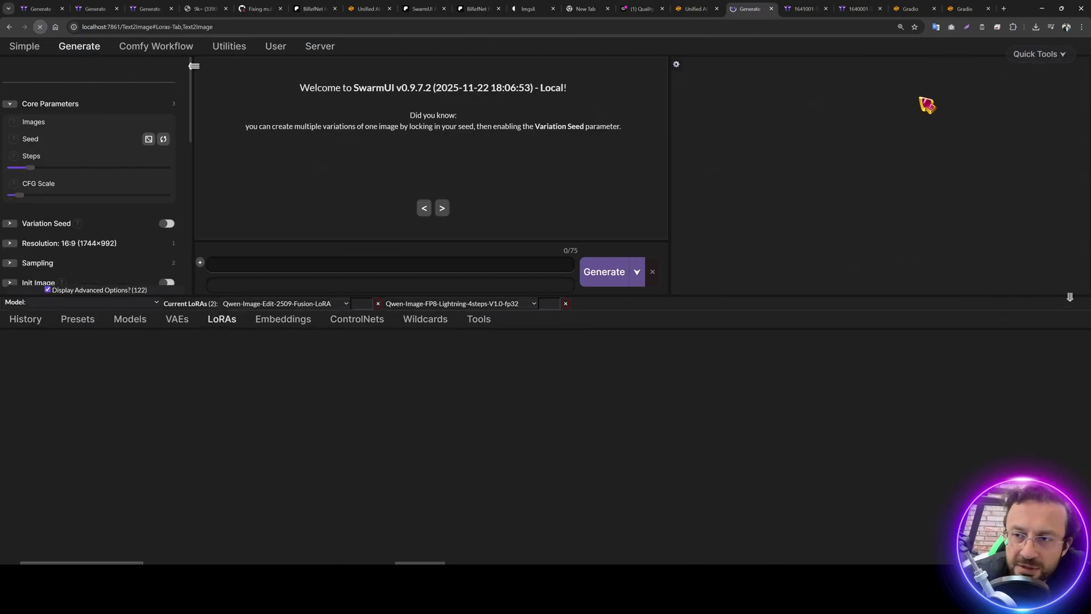
click(1044, 54)
click(1022, 78)
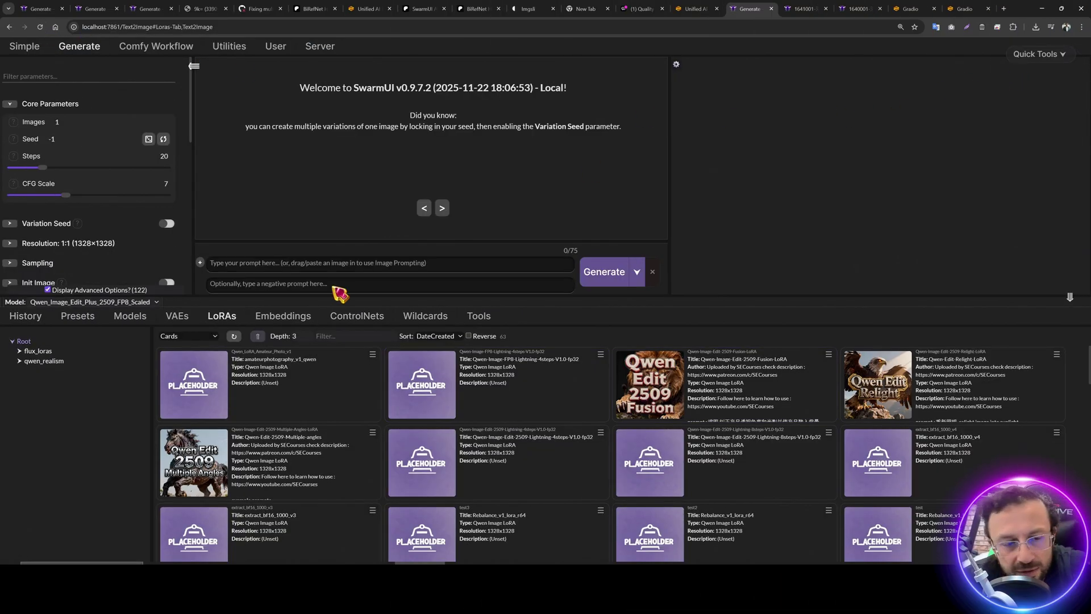
Step: Apply the Qwen Image Edit Plus 12 Steps preset and add the Relight LoRA
click(80, 318)
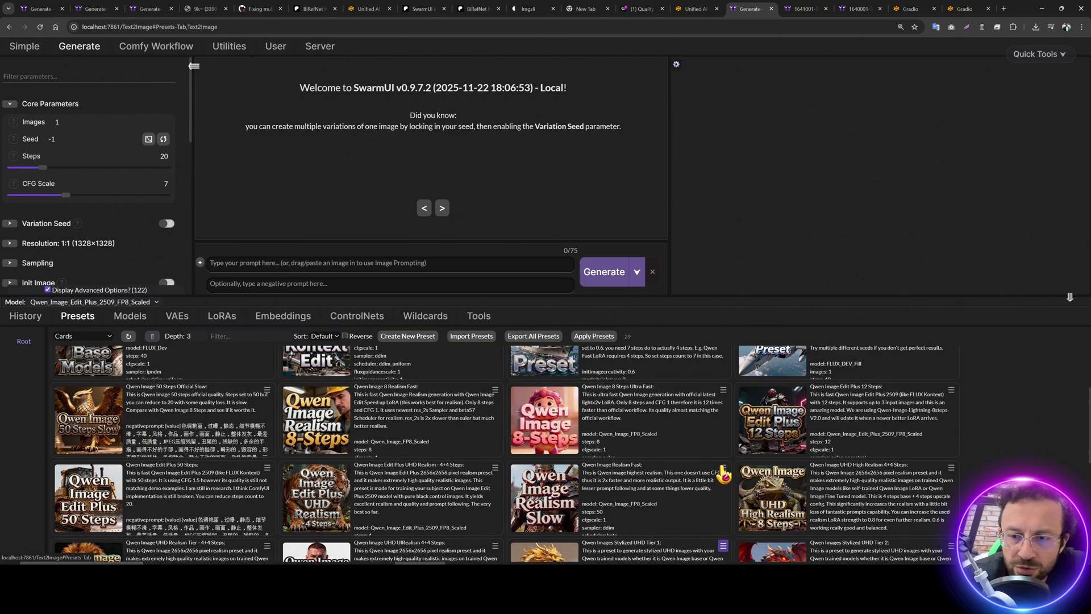
click(951, 433)
click(972, 458)
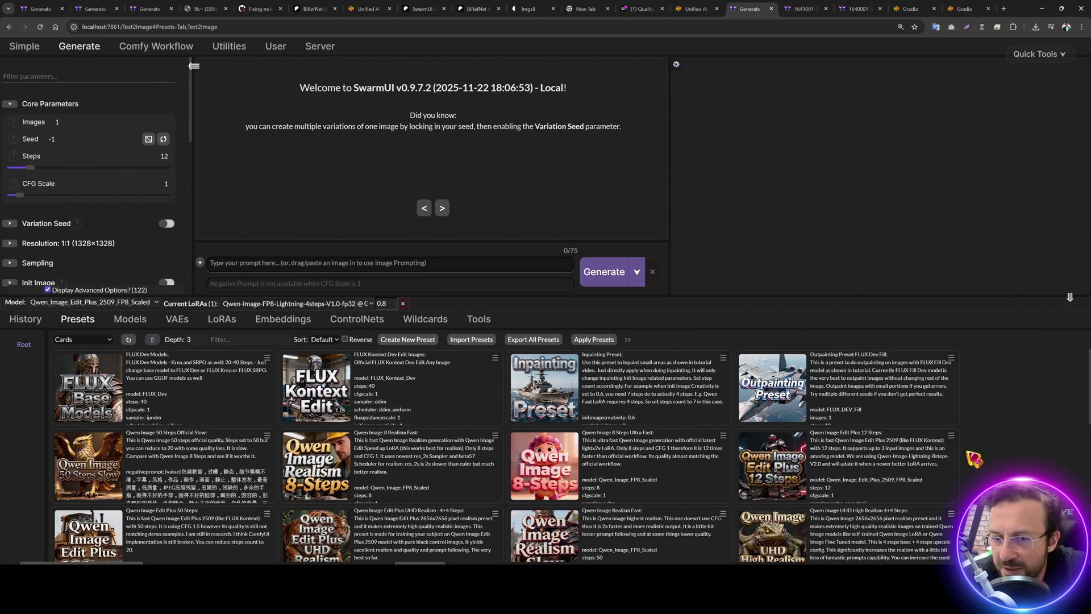
click(221, 318)
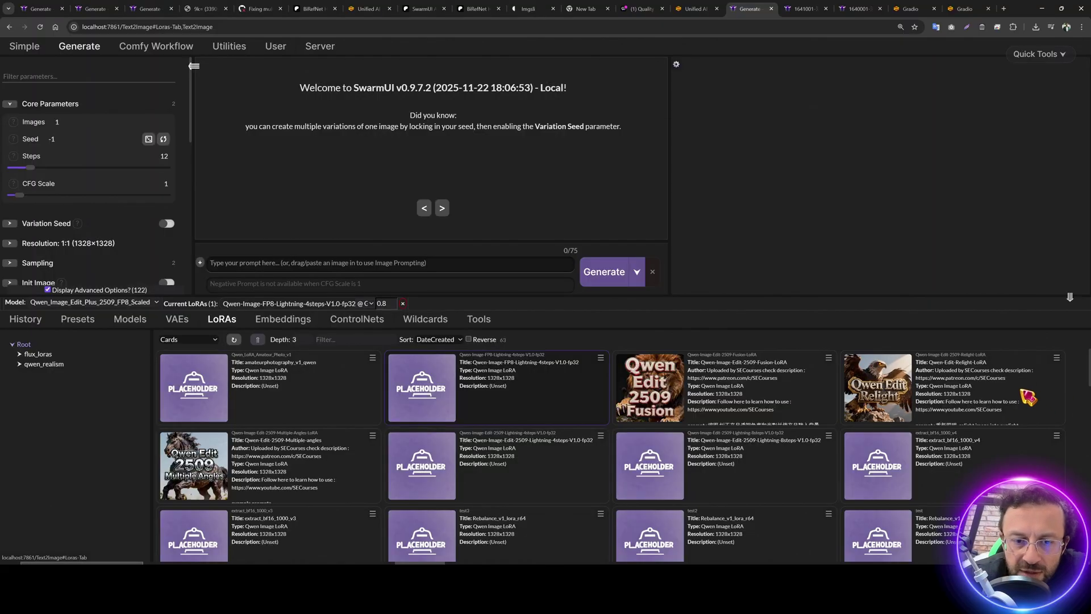
click(969, 370)
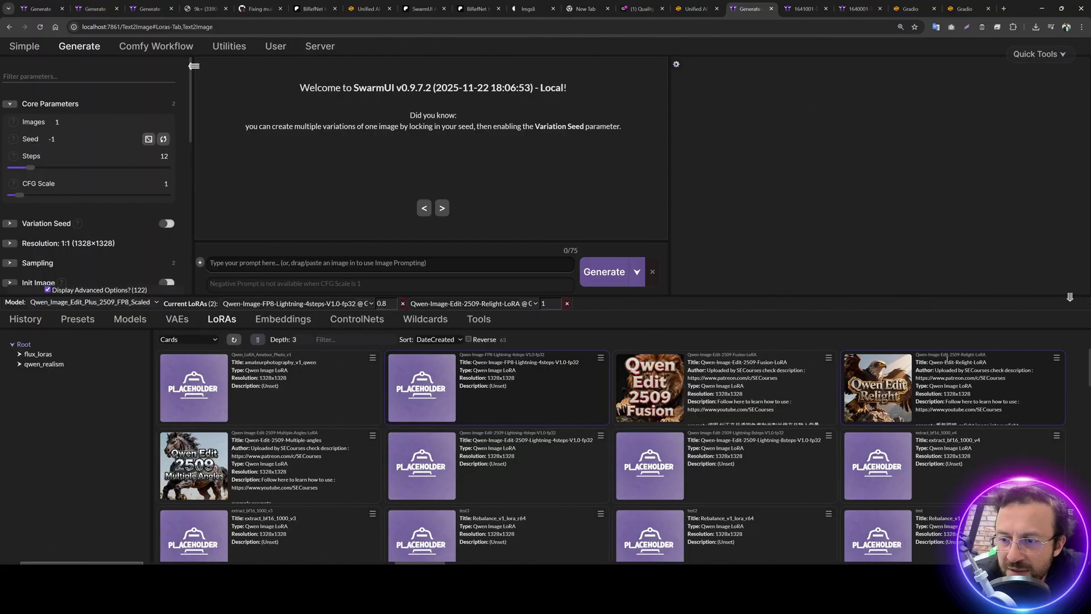
click(1056, 357)
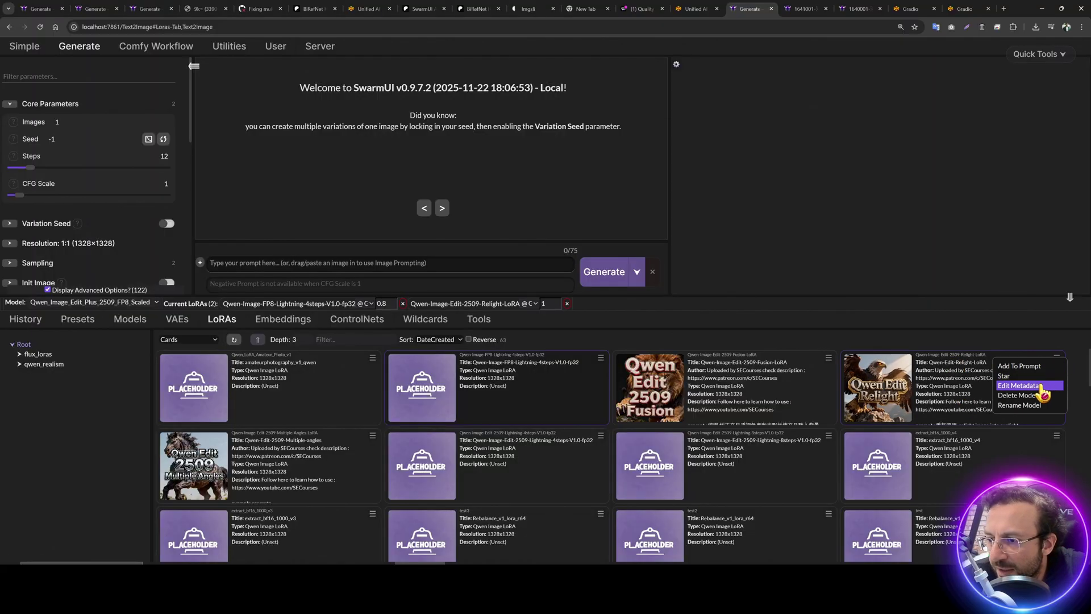
Step: Copy the Relight LoRA description into Notepad++ and paste its prompt '重新照明, relight image into sunlight' into SwarmUI
click(1017, 386)
drag(423, 446, 481, 492)
key(ctrl+c)
key(alt+Tab)
key(ctrl+a)
key(ctrl+v)
drag(356, 72, 100, 73)
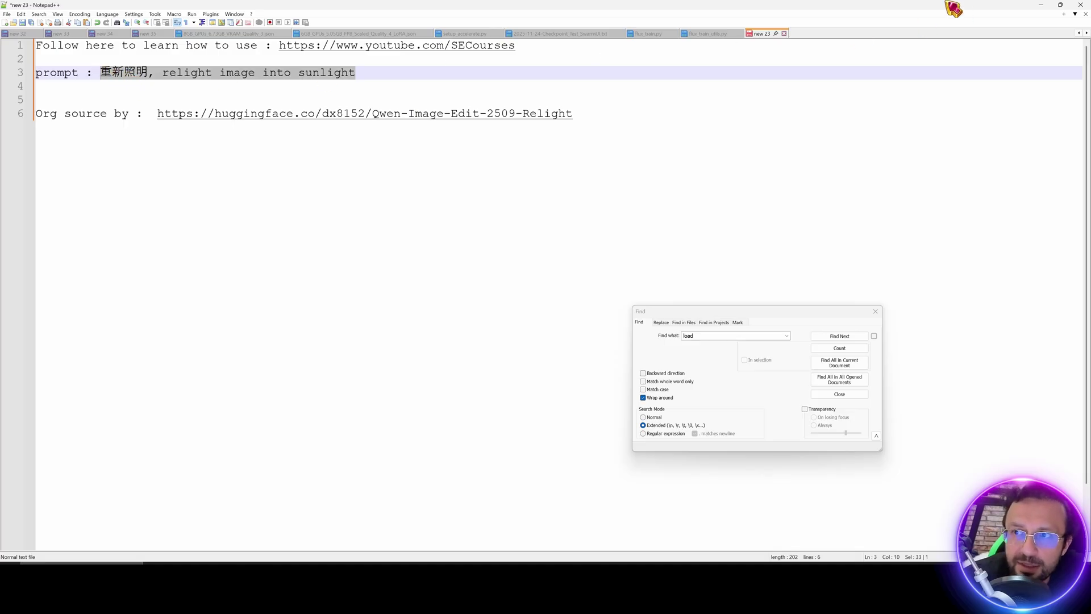
key(alt+Tab)
key(ctrl+v)
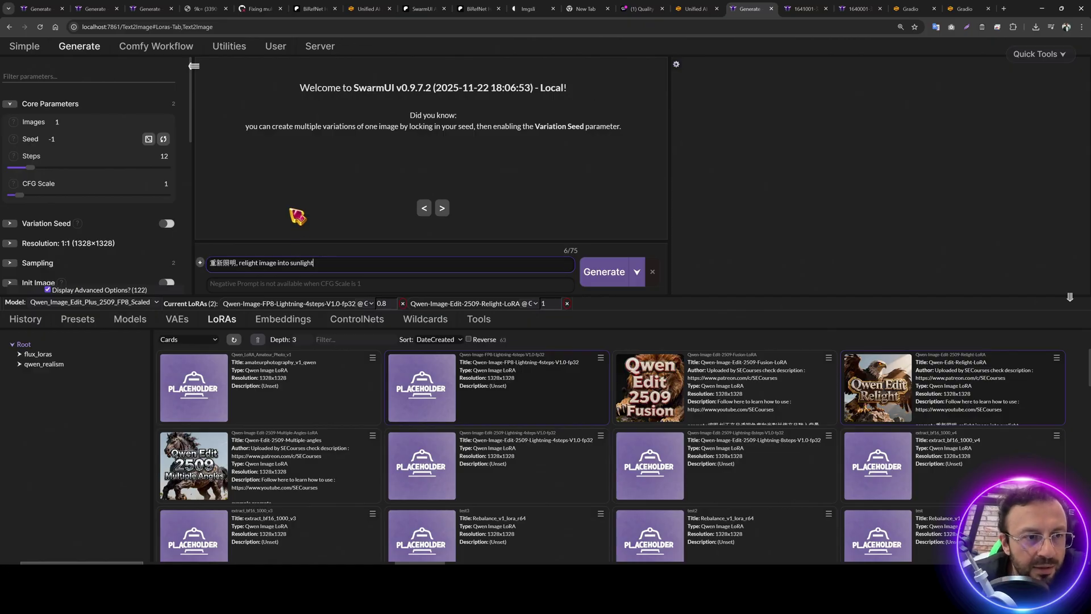
Step: Add the tank photo as the prompt image and set Images to 4
click(200, 262)
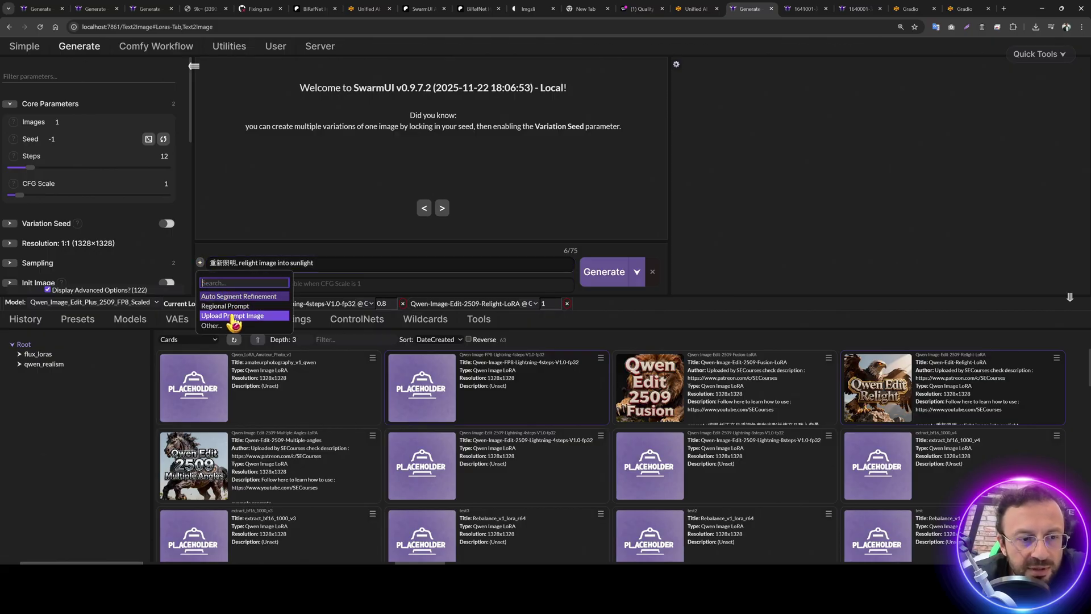
key(alt+Tab)
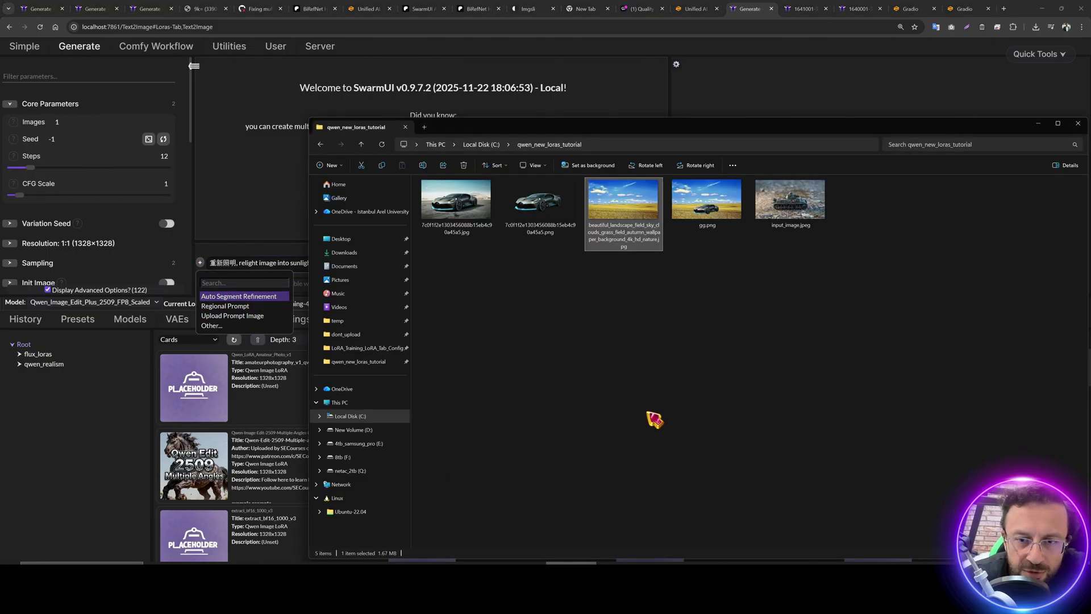
drag(787, 207, 275, 270)
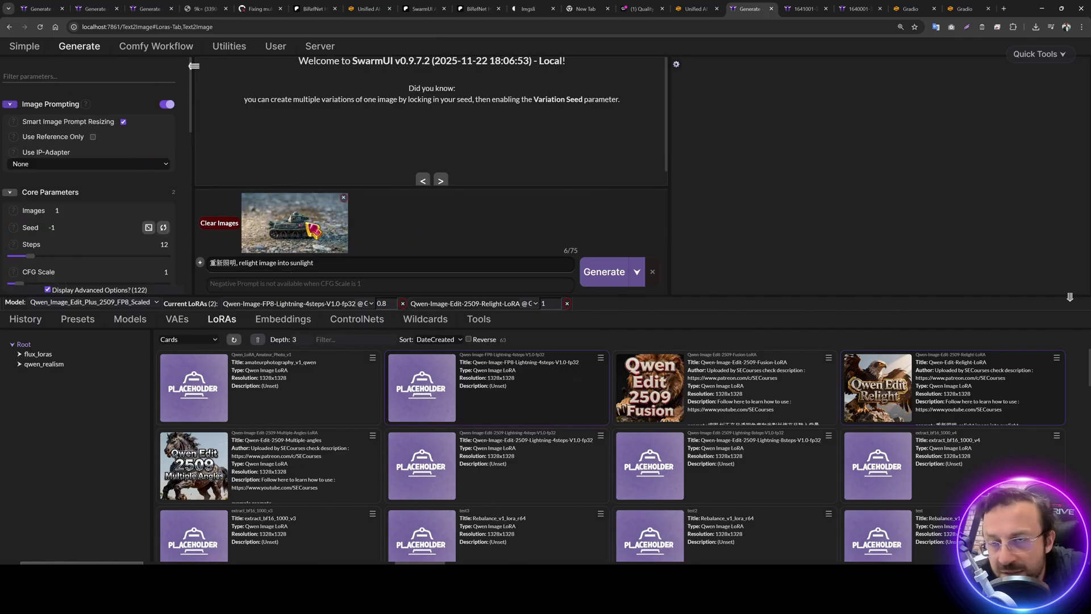
click(55, 210)
text(4)
click(351, 263)
Step: Load input_image.jpeg as init image, match its closest aspect ratio (1744×992), and generate
scroll(108, 247, down, 3)
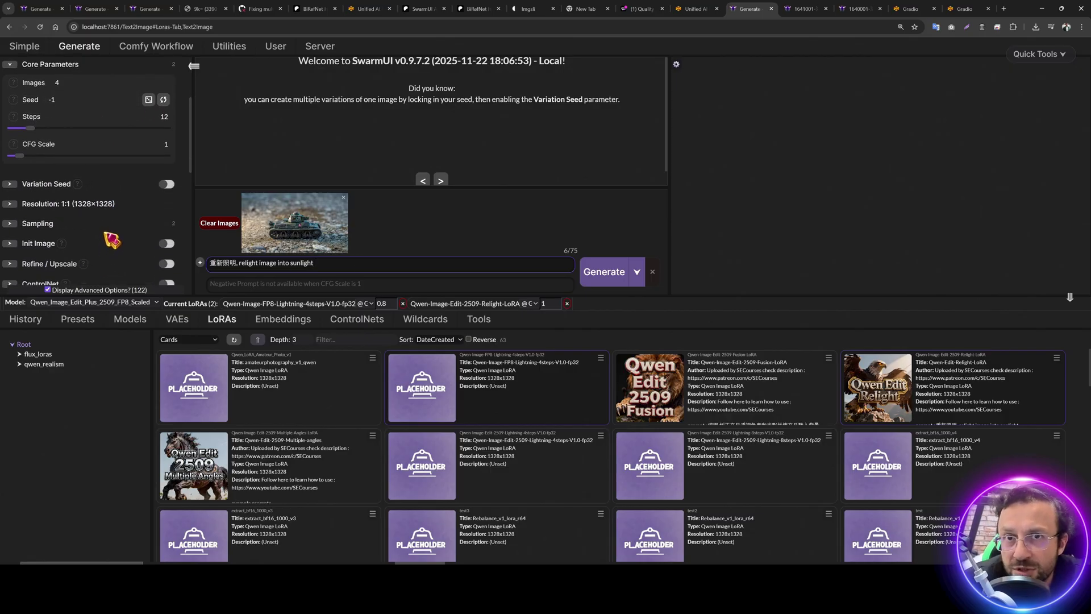
click(85, 205)
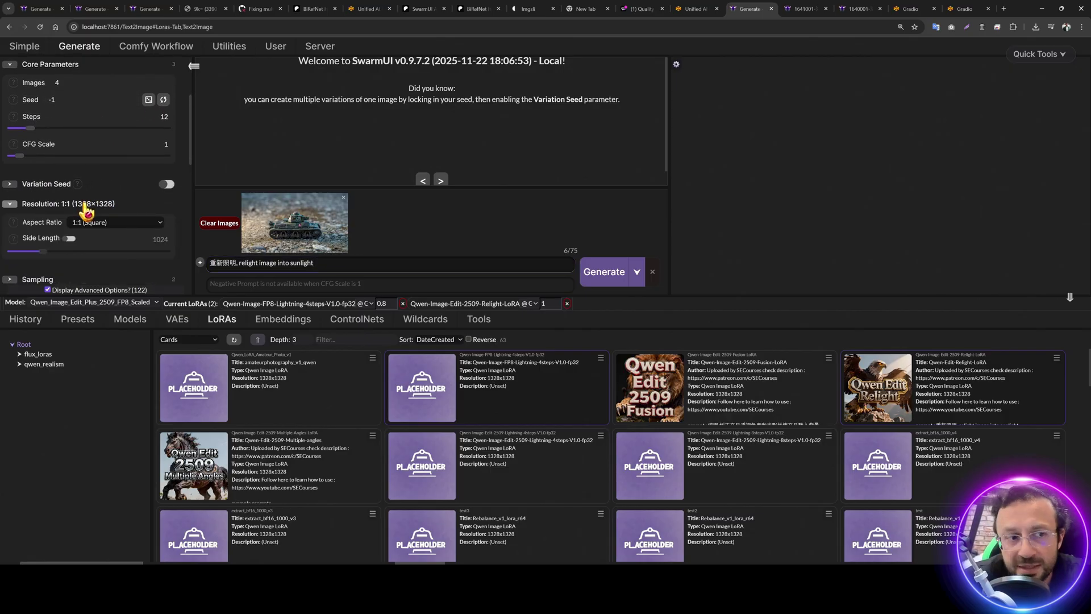
scroll(88, 242, down, 2)
click(74, 214)
click(48, 210)
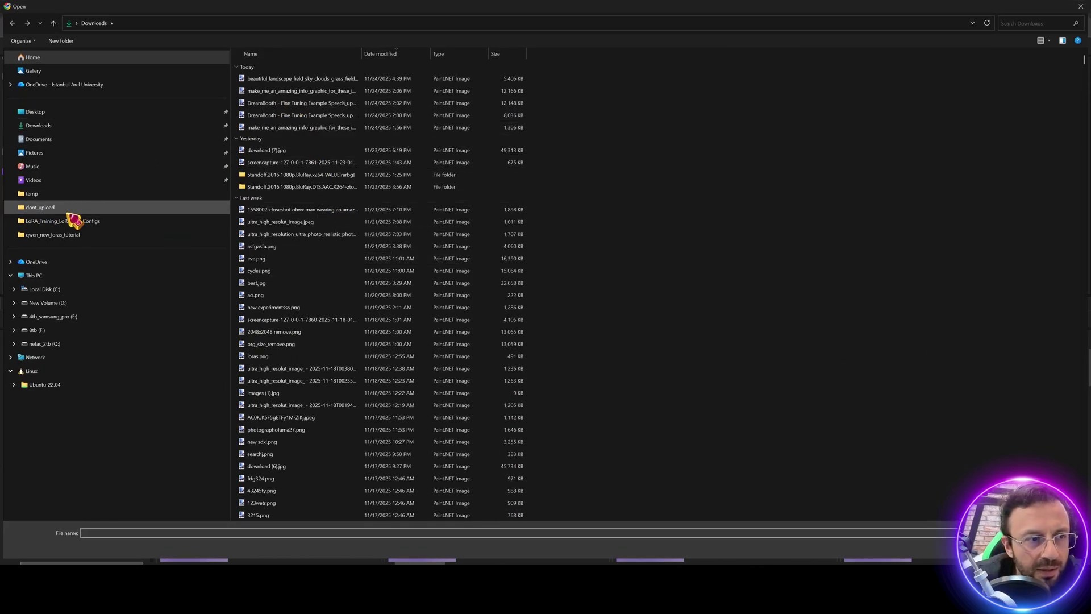
click(67, 236)
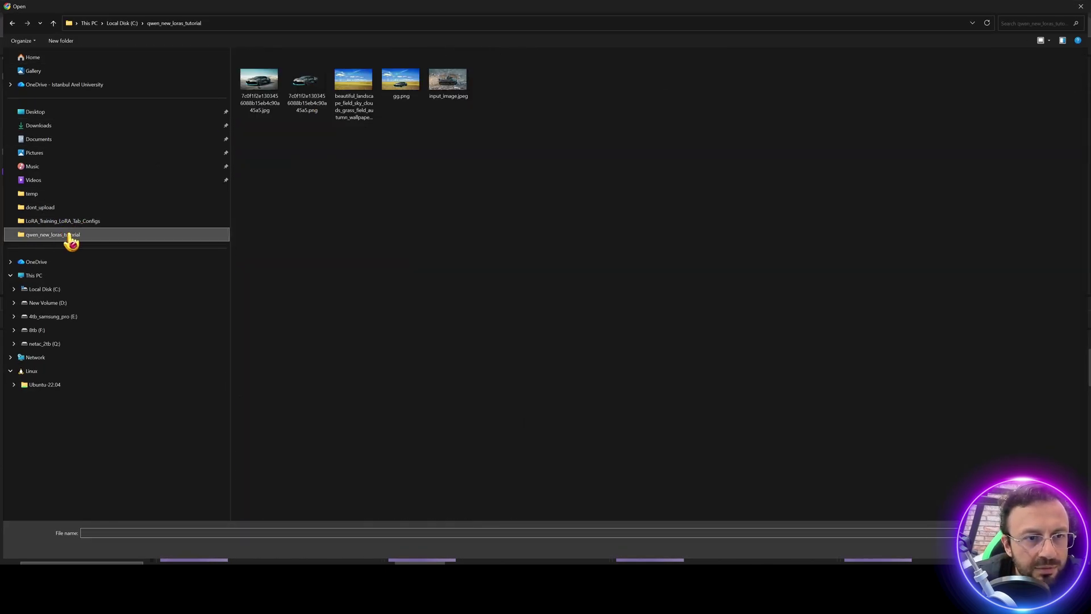
double_click(459, 86)
click(126, 190)
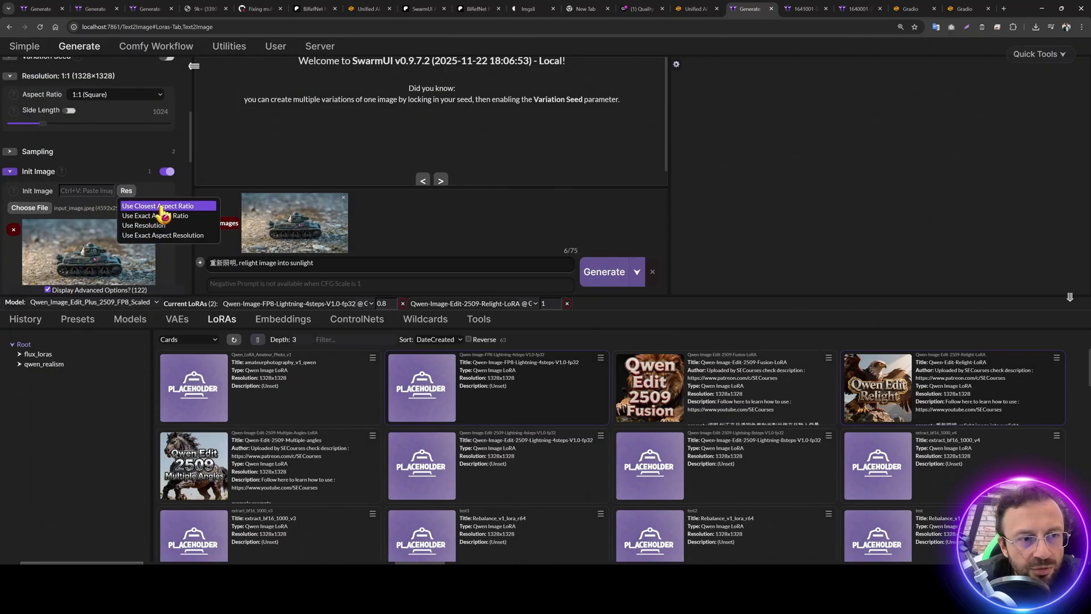
click(162, 209)
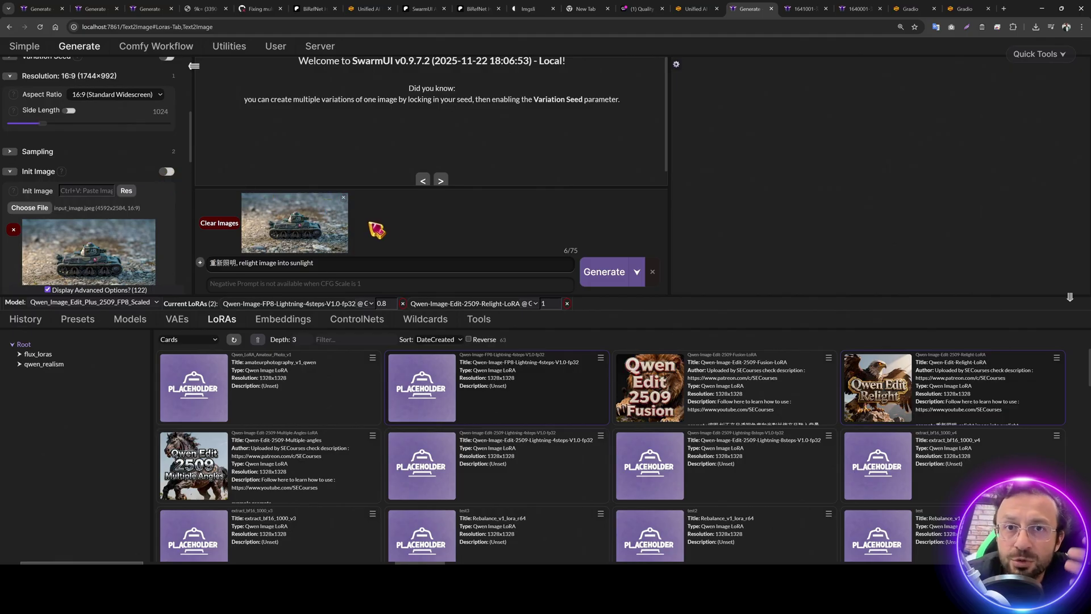
click(604, 272)
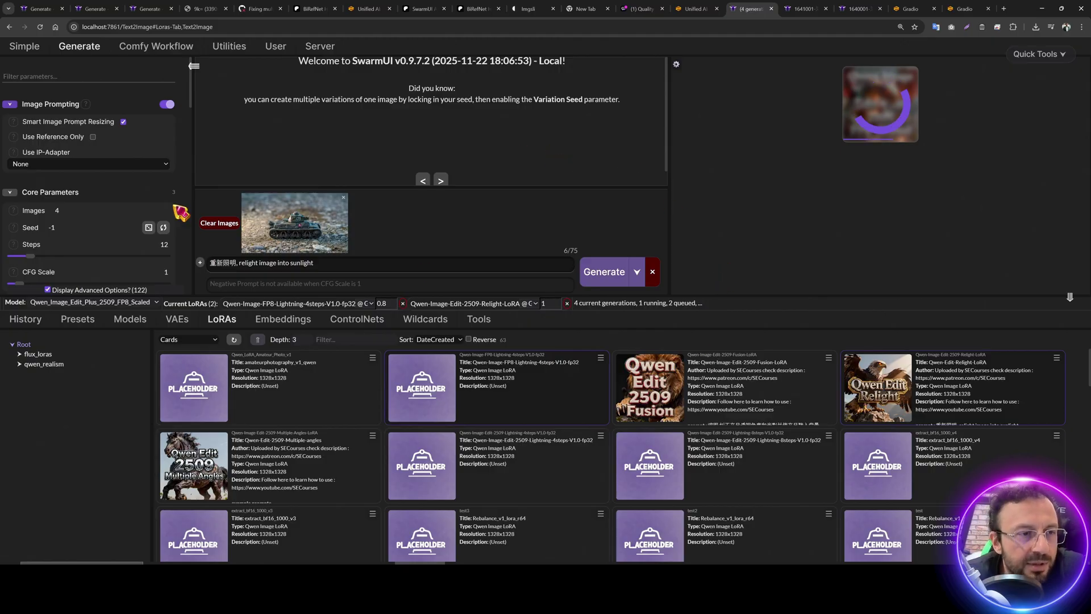
Step: Review the sunlight-relit tank results and compare one with the original photo in a new tab
scroll(122, 188, down, 2)
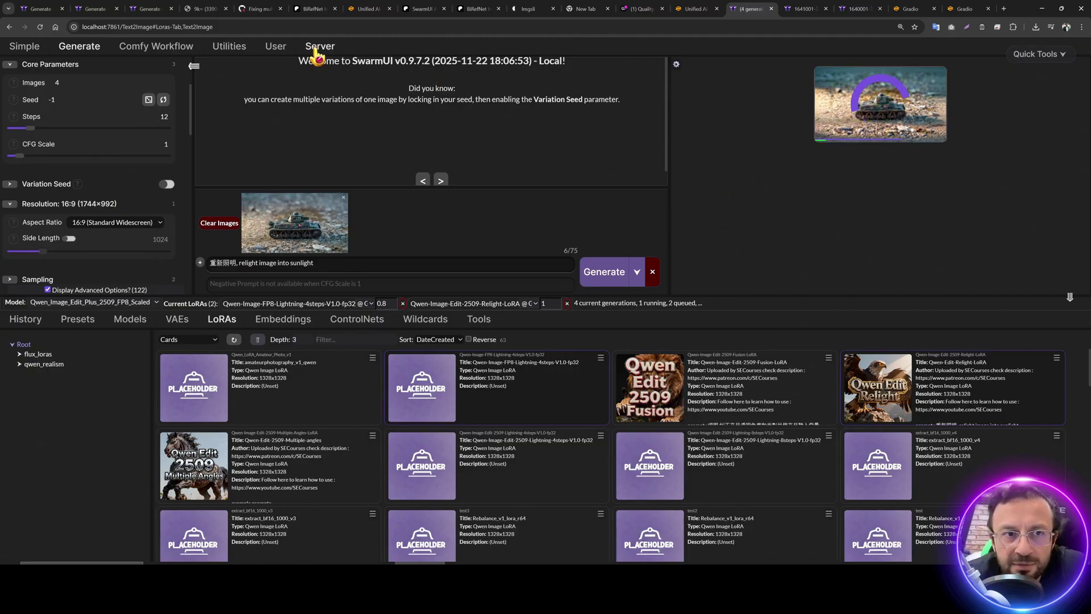
key(alt+Tab)
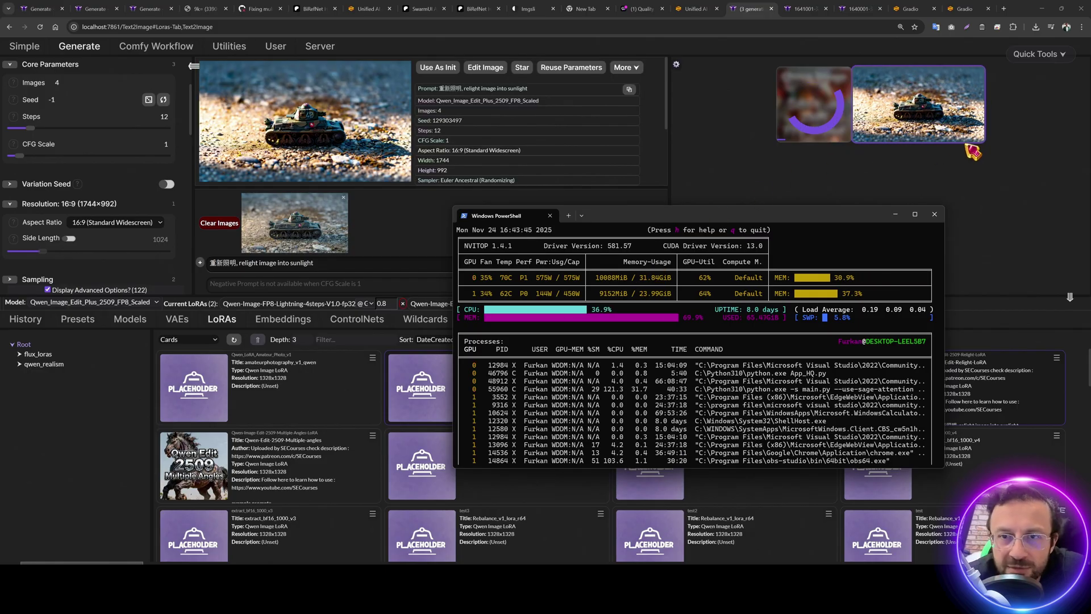
click(923, 111)
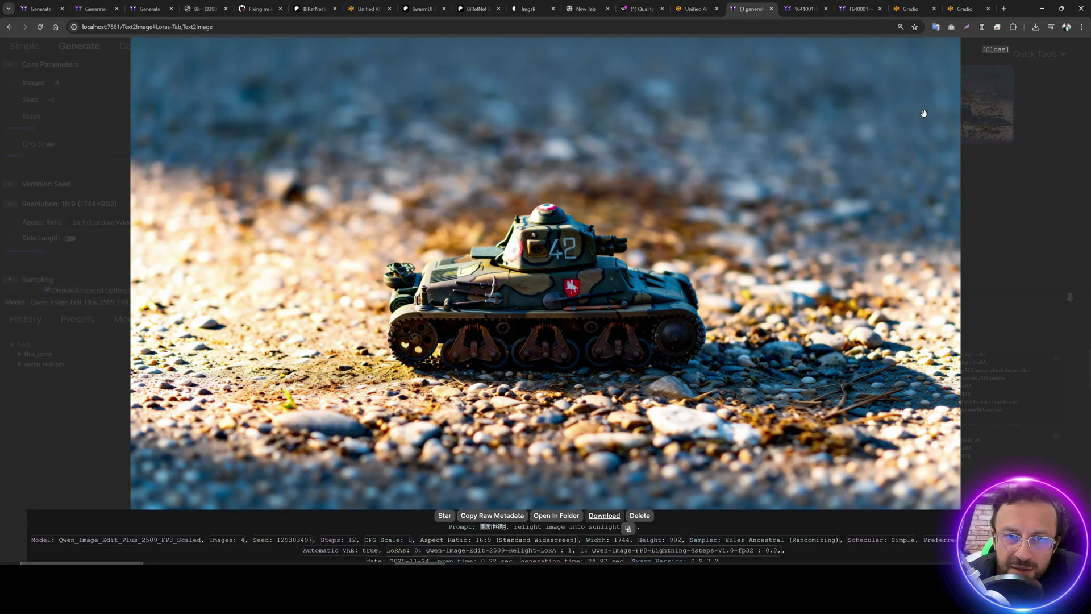
key(Escape)
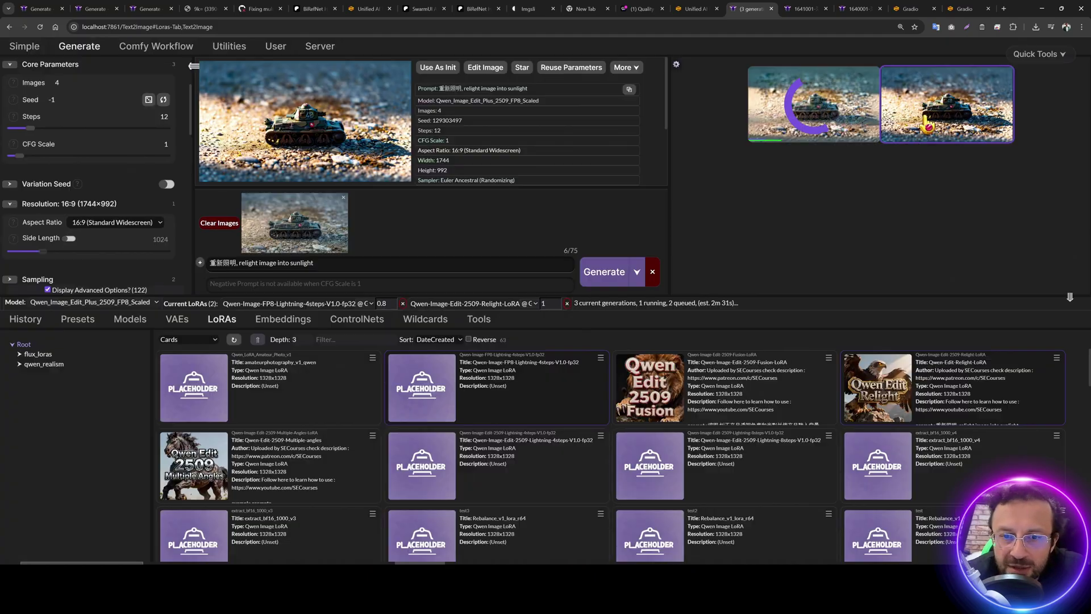
drag(327, 244, 749, 17)
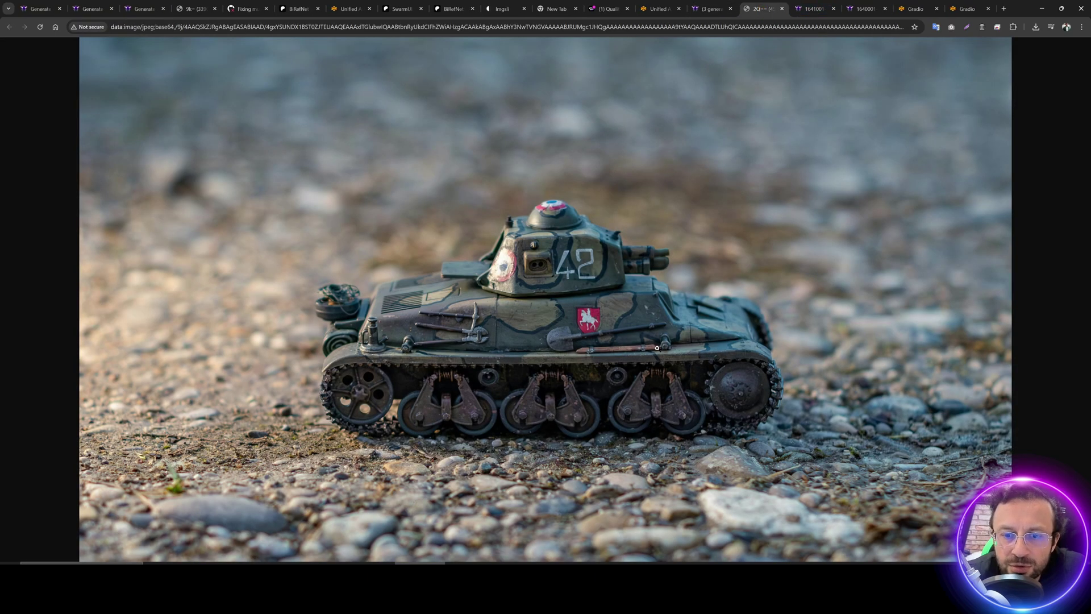
click(710, 9)
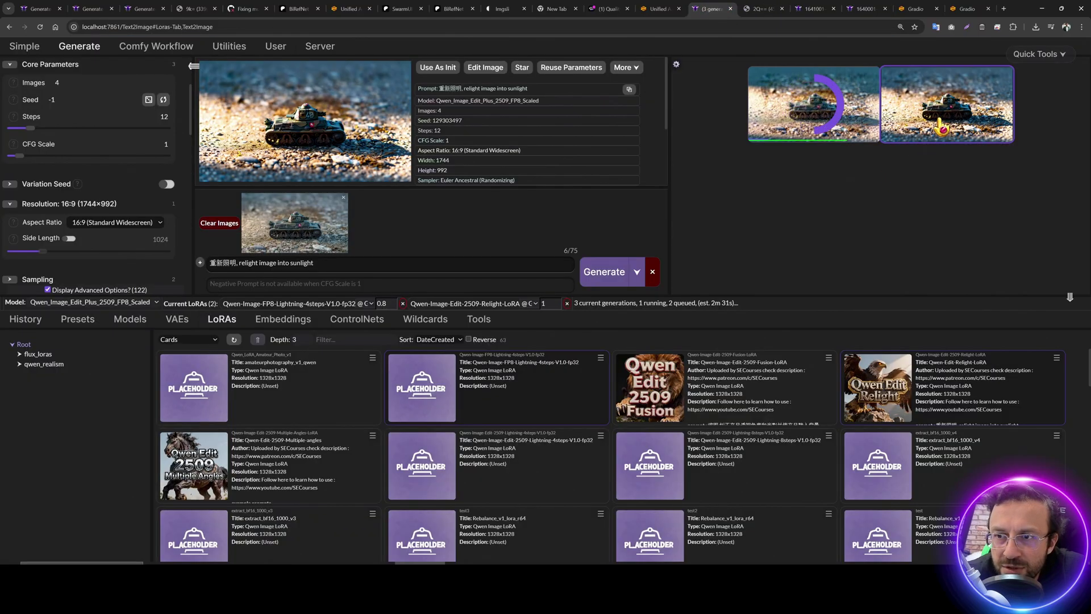
click(826, 122)
key(Escape)
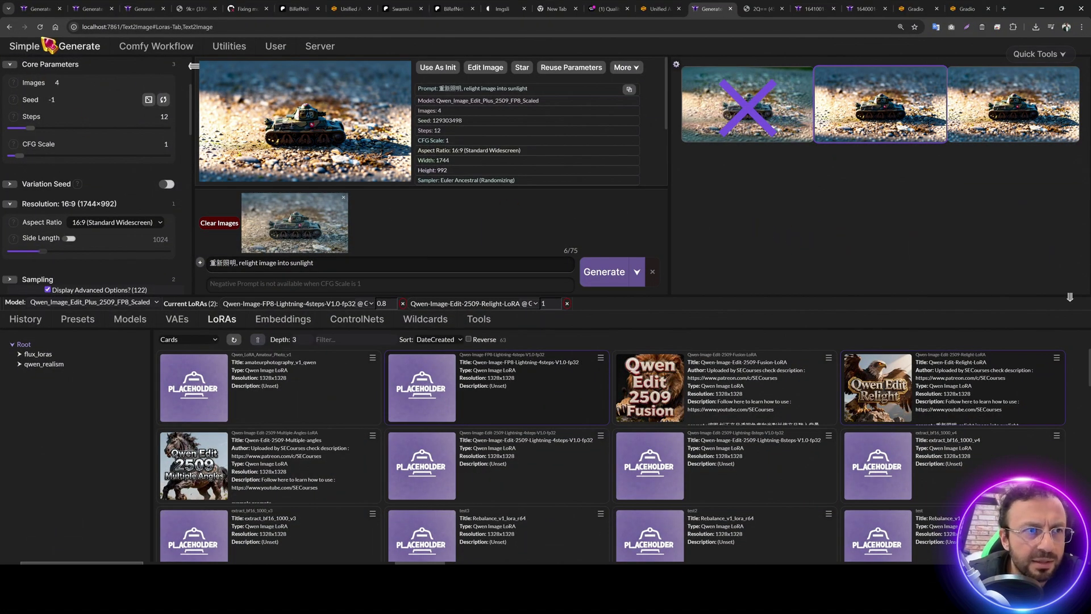
Step: Reload the page and apply the Qwen Image Edit Plus 12 Steps preset
click(39, 27)
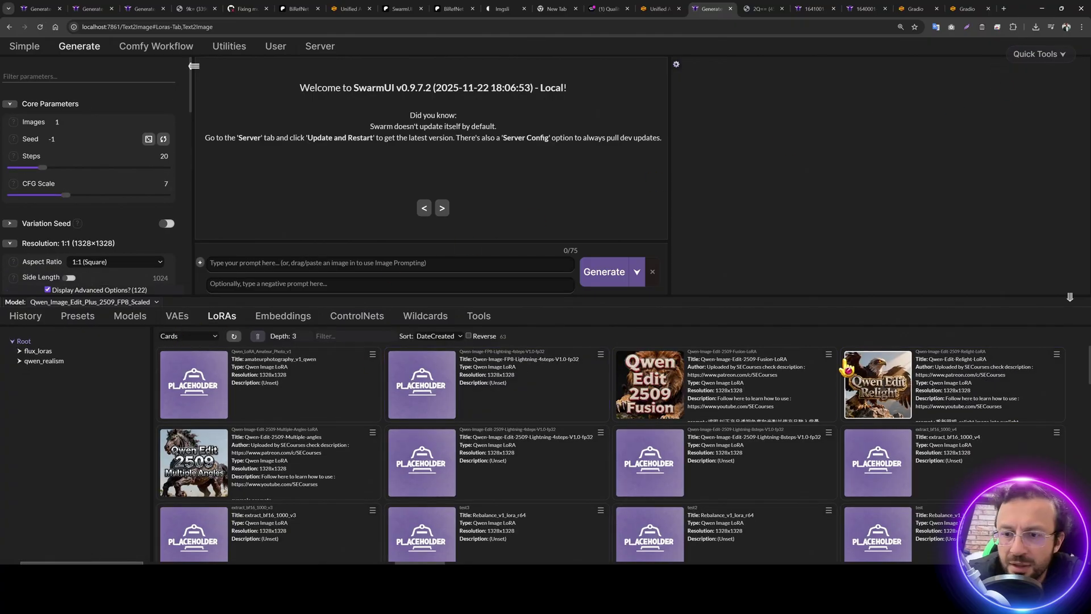
click(78, 315)
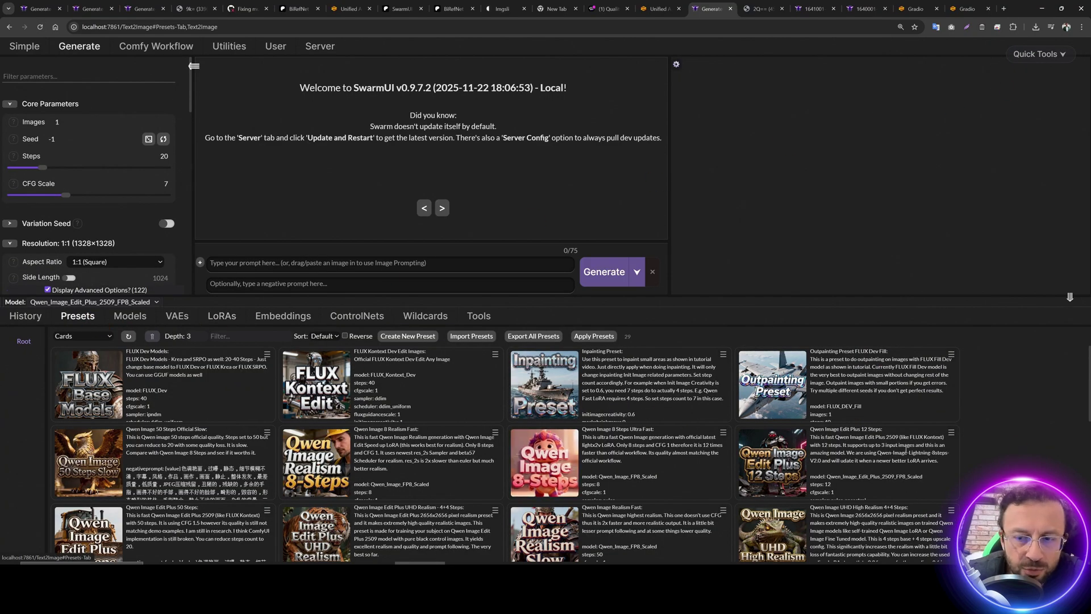
click(832, 451)
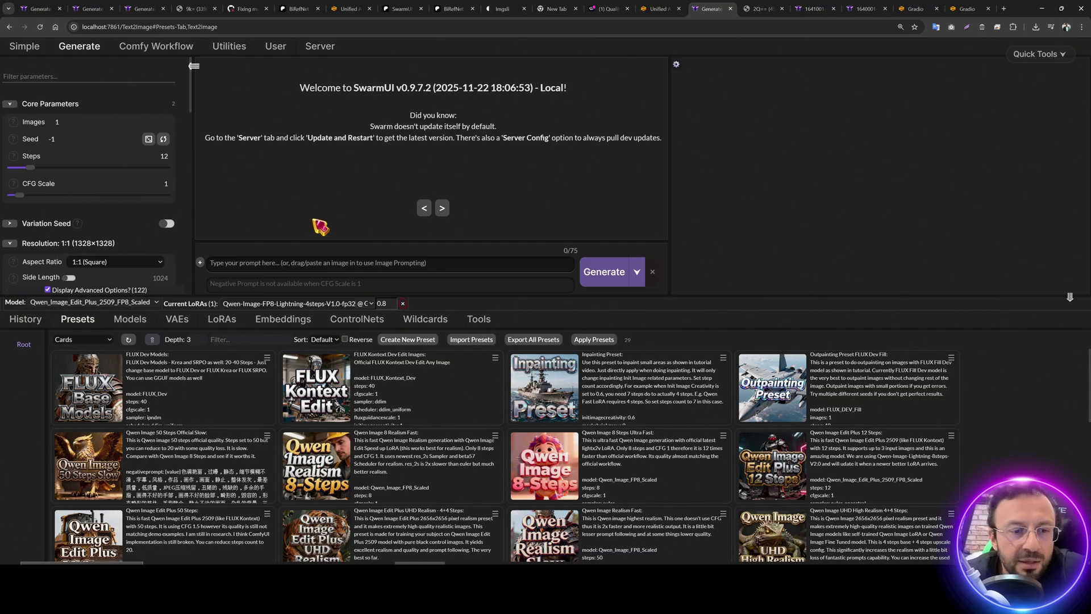
Step: Add the Multiple-Angles LoRA and open its metadata description
click(223, 319)
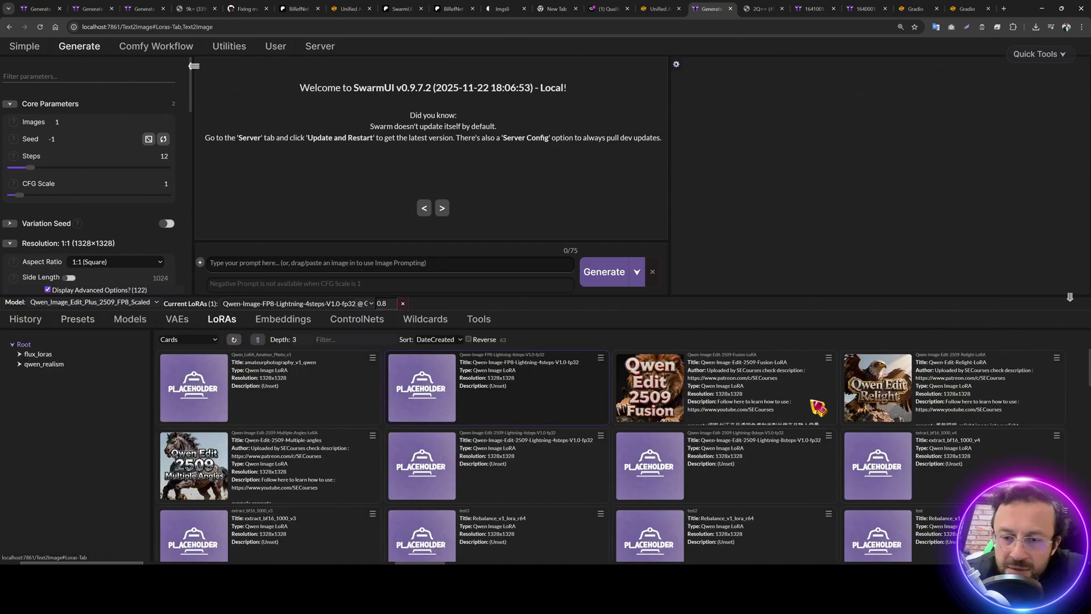
click(193, 465)
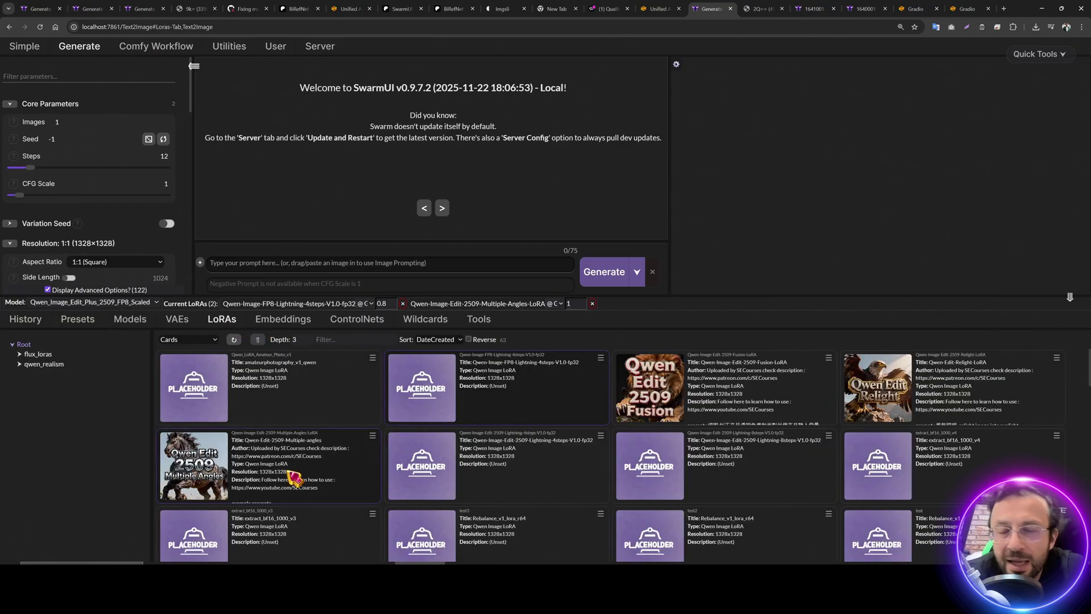
click(373, 435)
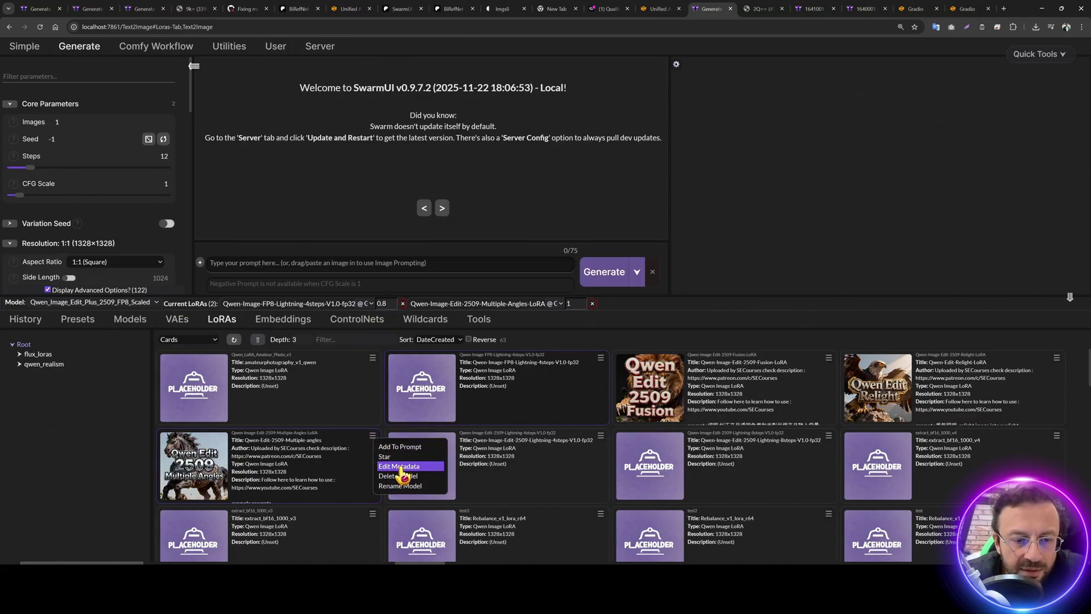
click(400, 455)
Step: Copy the Multiple-Angles LoRA description into a new Notepad++ document
click(468, 467)
key(ctrl+a)
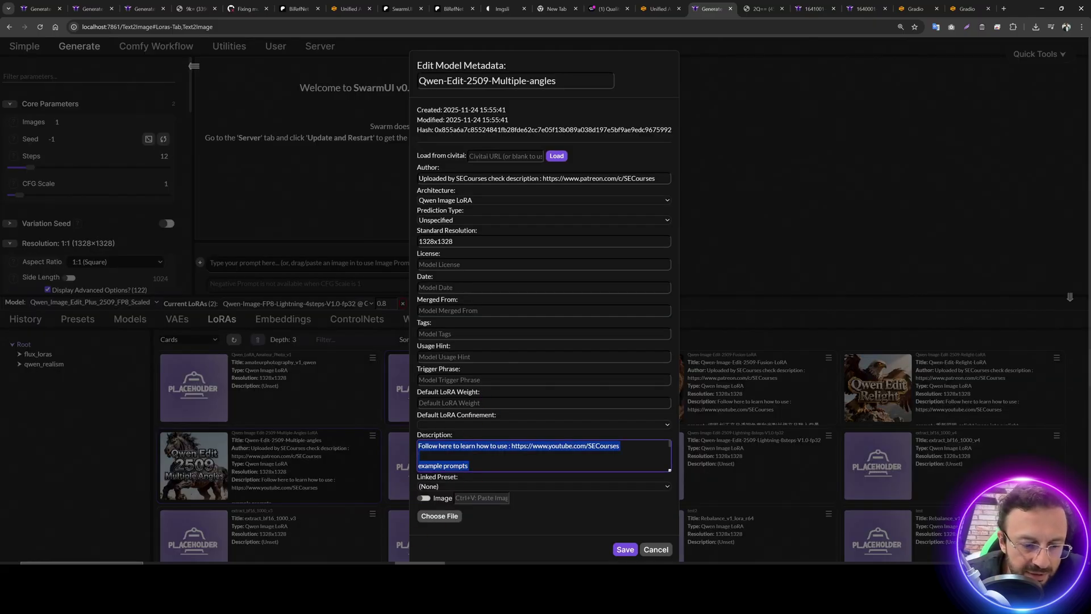
key(ctrl+c)
key(alt+Tab)
key(ctrl+n)
key(ctrl+v)
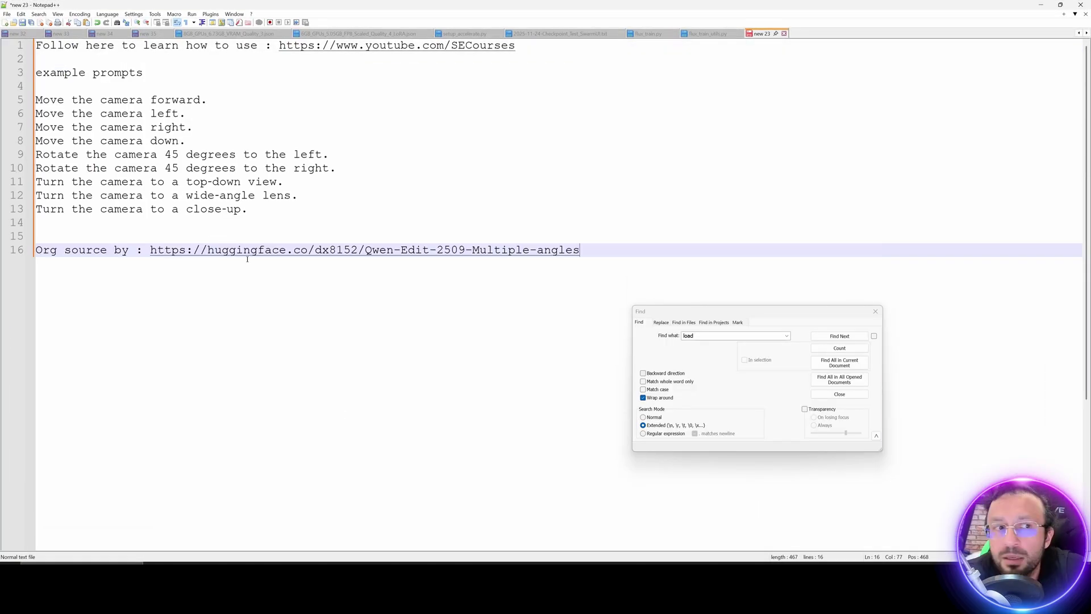
Step: Put the example prompt 'Turn the camera to a top-down view.' into SwarmUI's prompt
drag(144, 73, 38, 83)
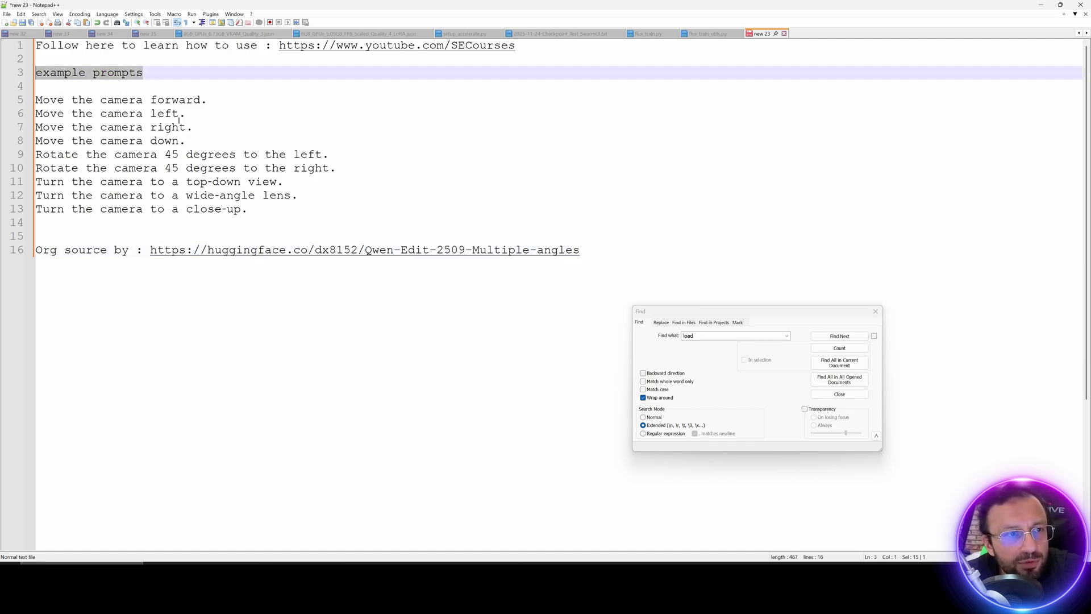
drag(283, 182, 36, 181)
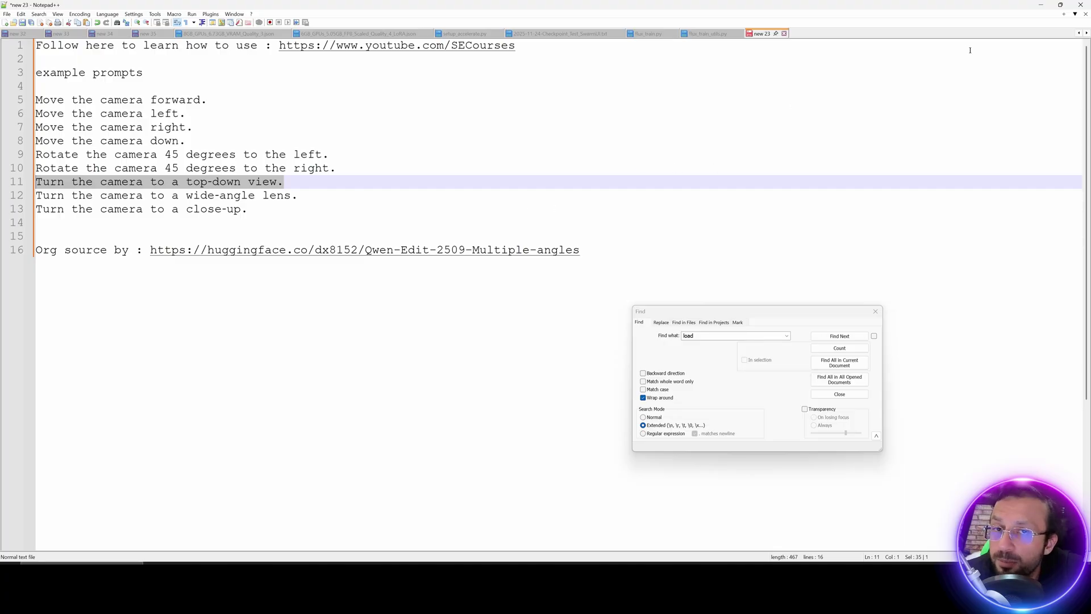
key(ctrl+c)
key(alt+Tab)
click(292, 262)
key(ctrl+v)
Step: Load the car photo as prompt image and set the aspect ratio to 16:9
click(199, 262)
click(232, 314)
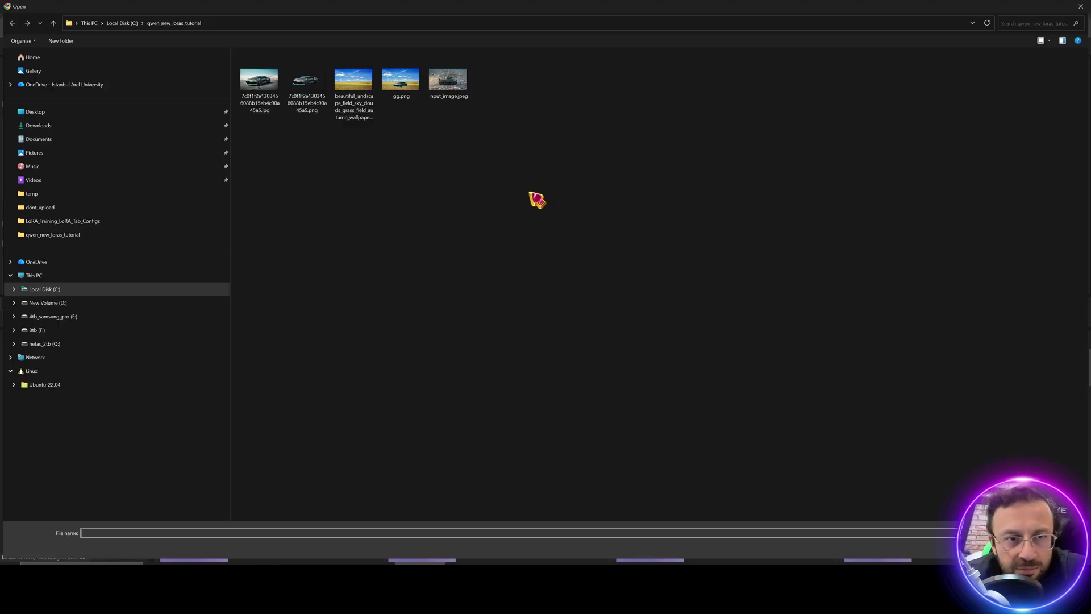
double_click(257, 85)
scroll(126, 248, down, 3)
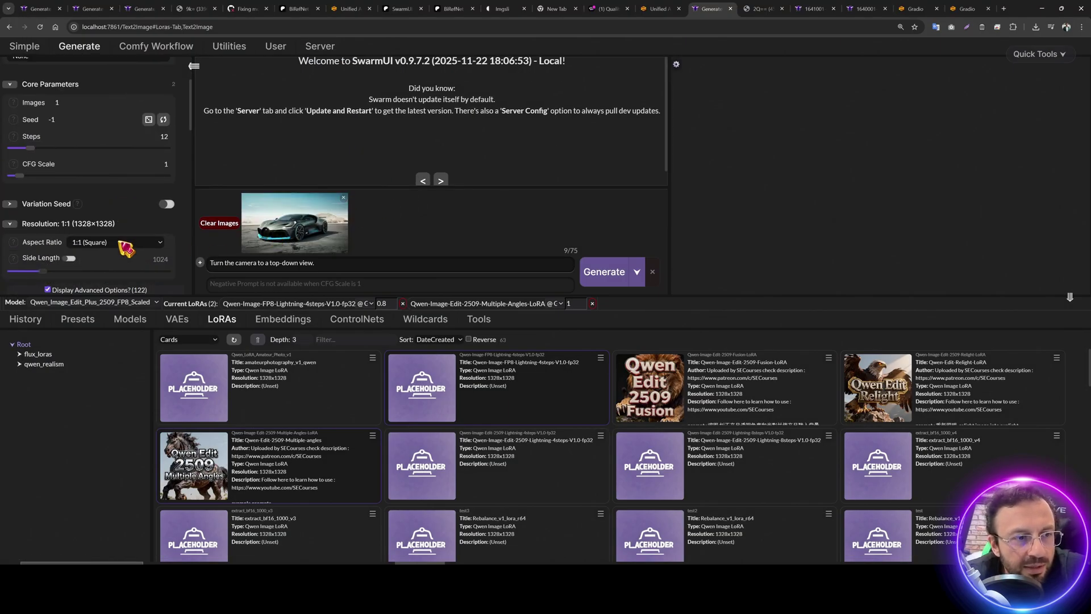
click(108, 225)
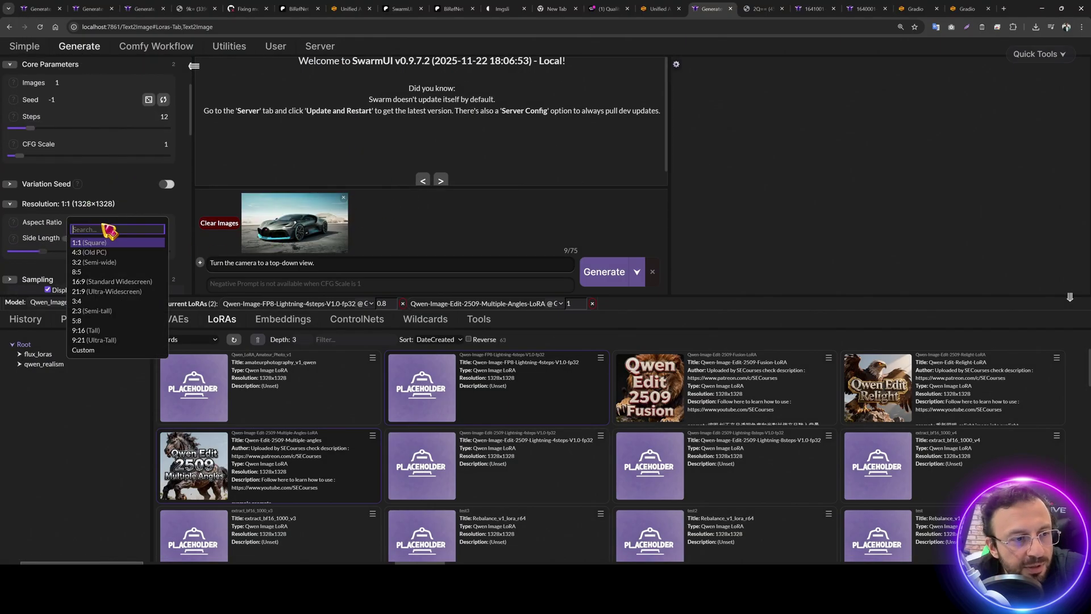
click(107, 262)
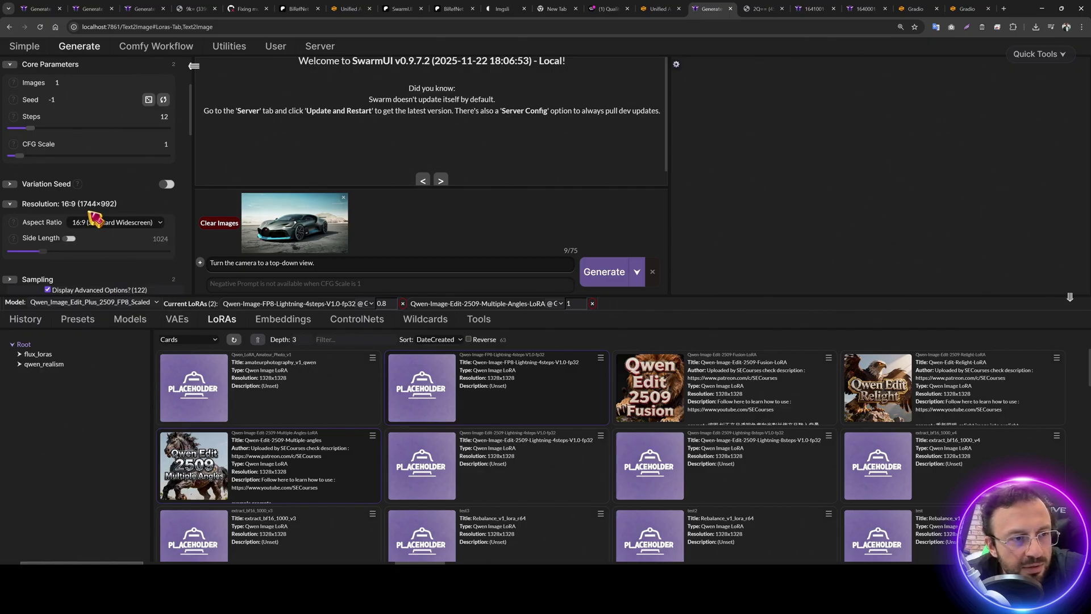
Step: Generate 4 top-down car images, then check the RunPod training log
scroll(104, 233, down, 1)
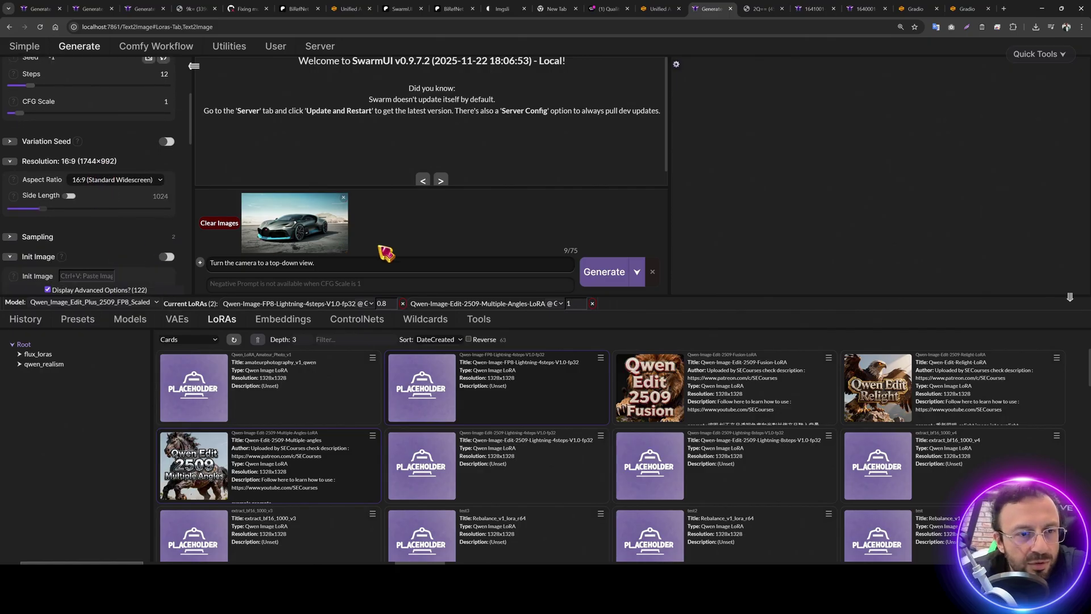
scroll(94, 225, up, 5)
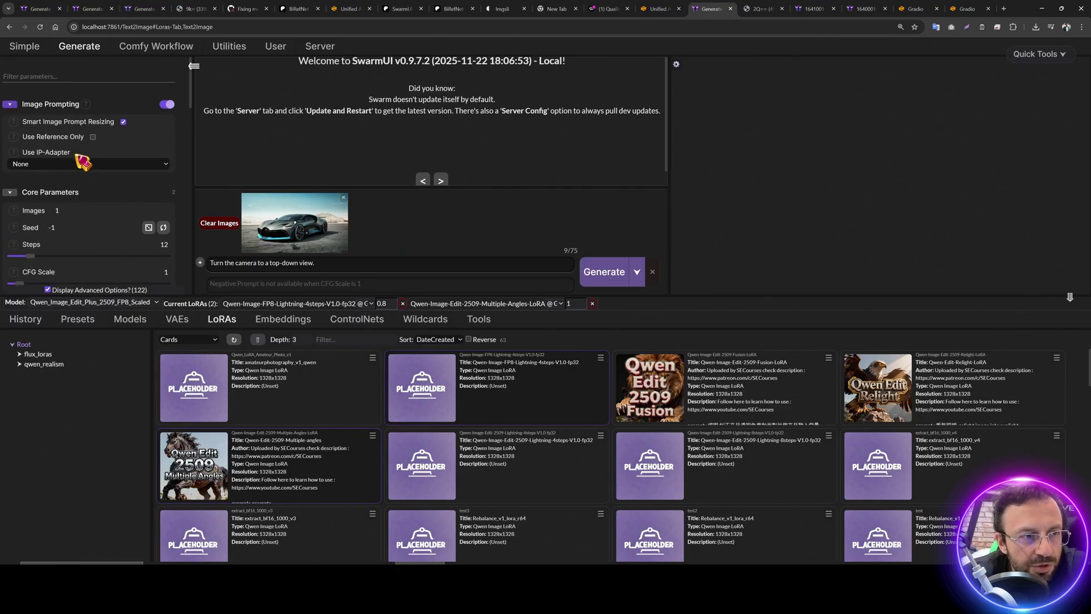
click(54, 210)
drag(55, 210, 93, 212)
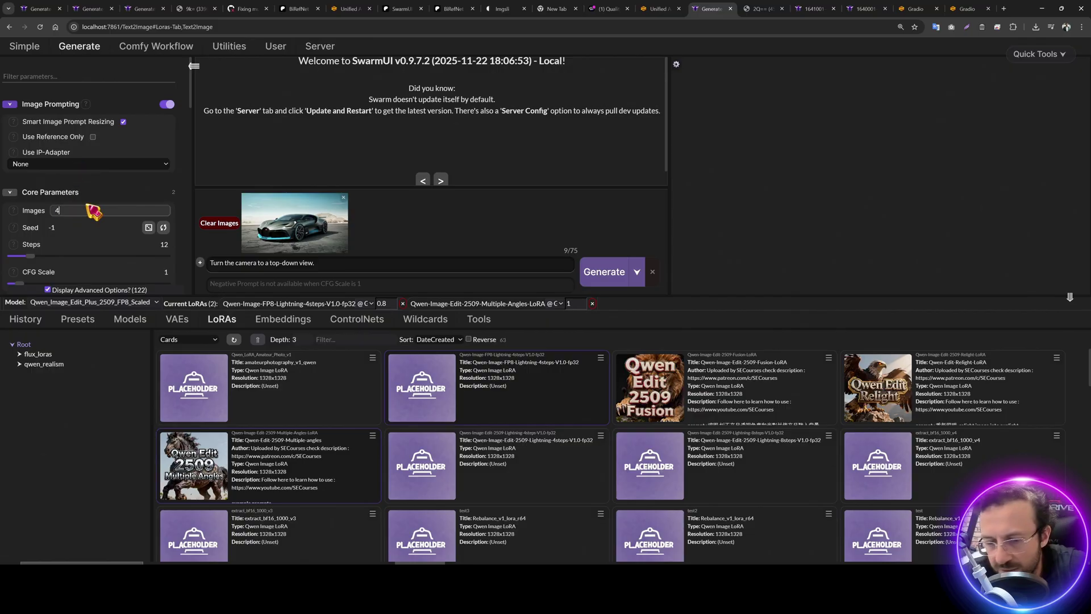
click(602, 278)
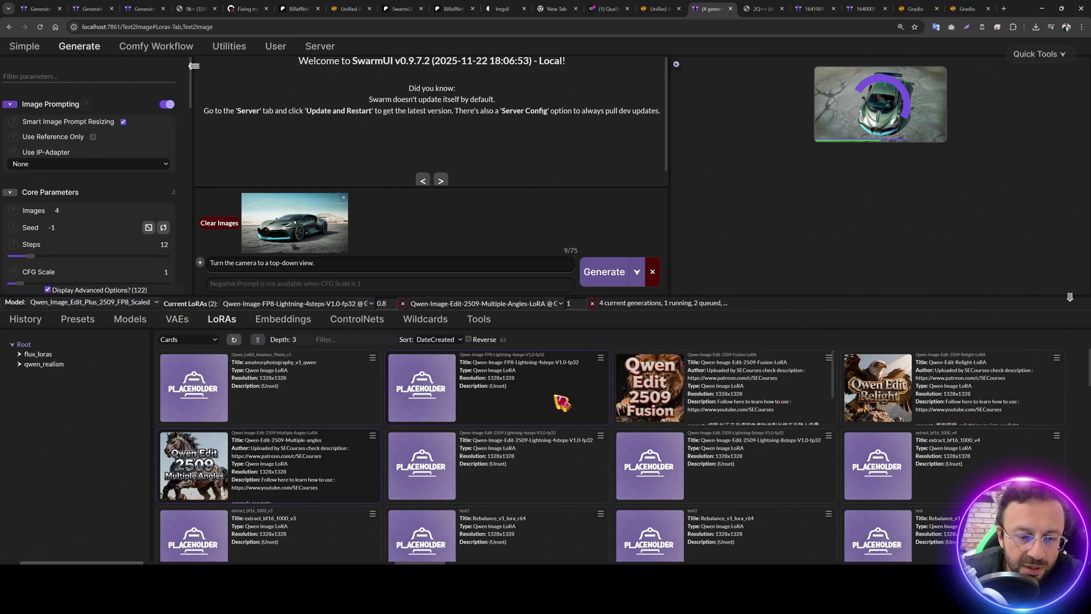
key(alt+Tab)
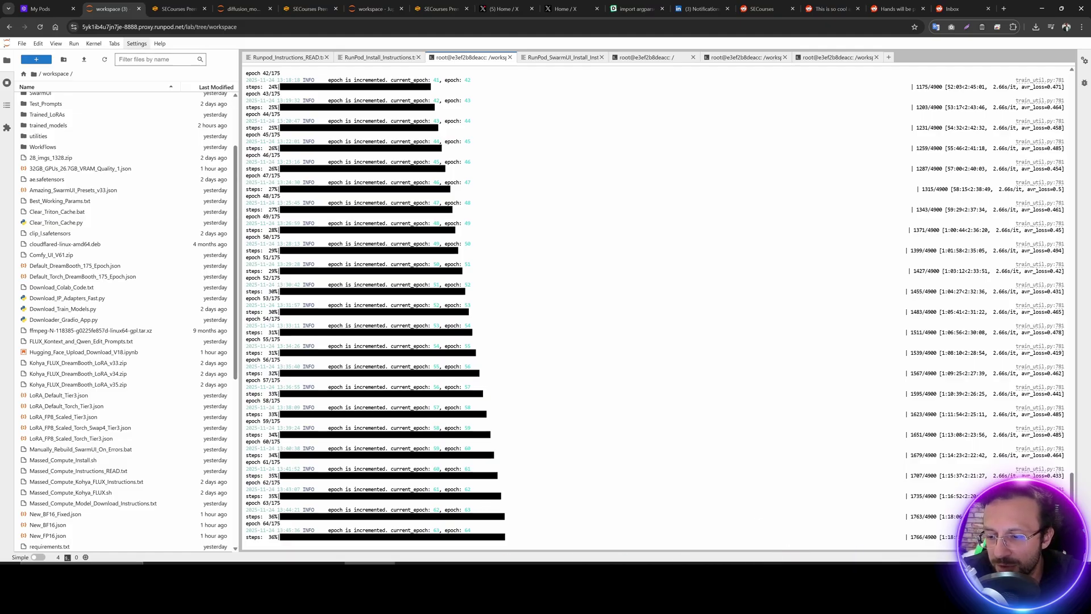
Step: Open 'DreamBooth - Fine Tuning Example Speeds.jpg' from the configs folder in Paint.NET
key(alt+Tab)
click(630, 125)
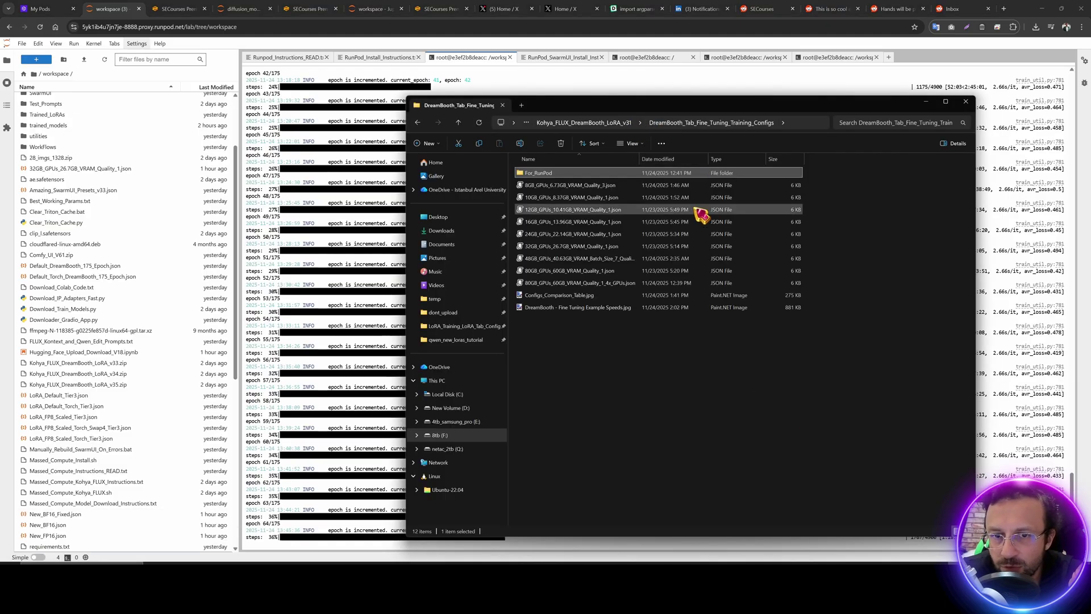
double_click(585, 308)
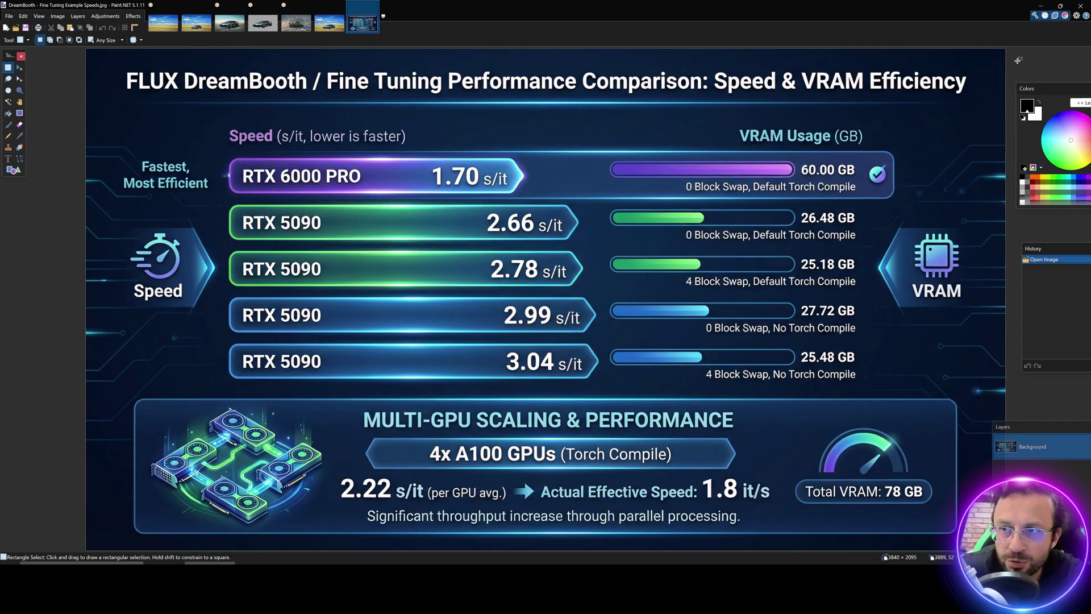
Step: Show 'LoRA Trainings Speed Comparison.jpg' from the LoRA_Training_LoRA_Tab_Configs folder, then minimize it
click(1040, 5)
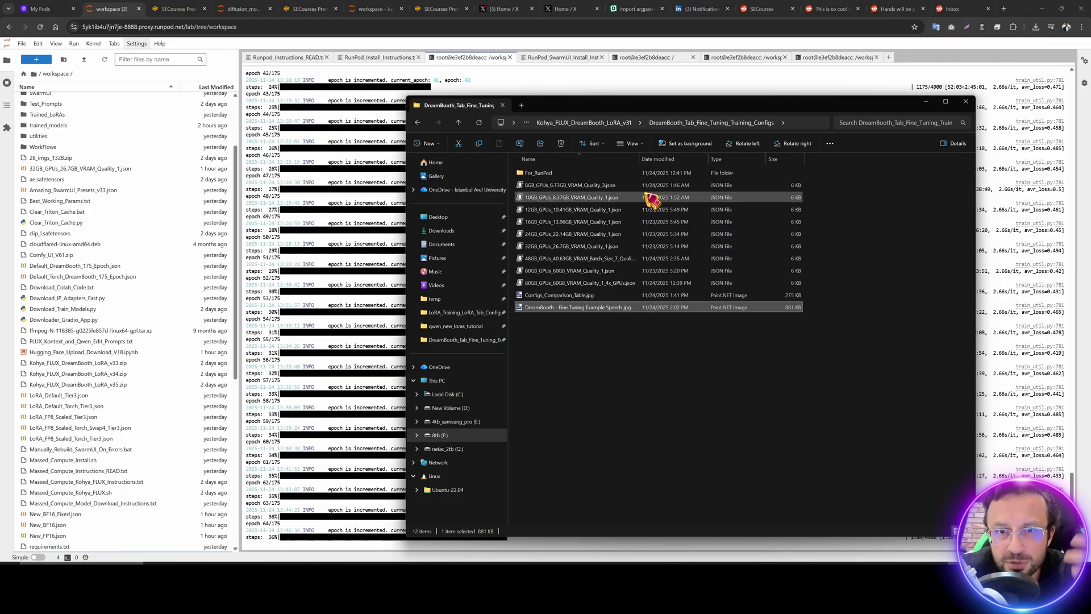
click(625, 124)
double_click(555, 226)
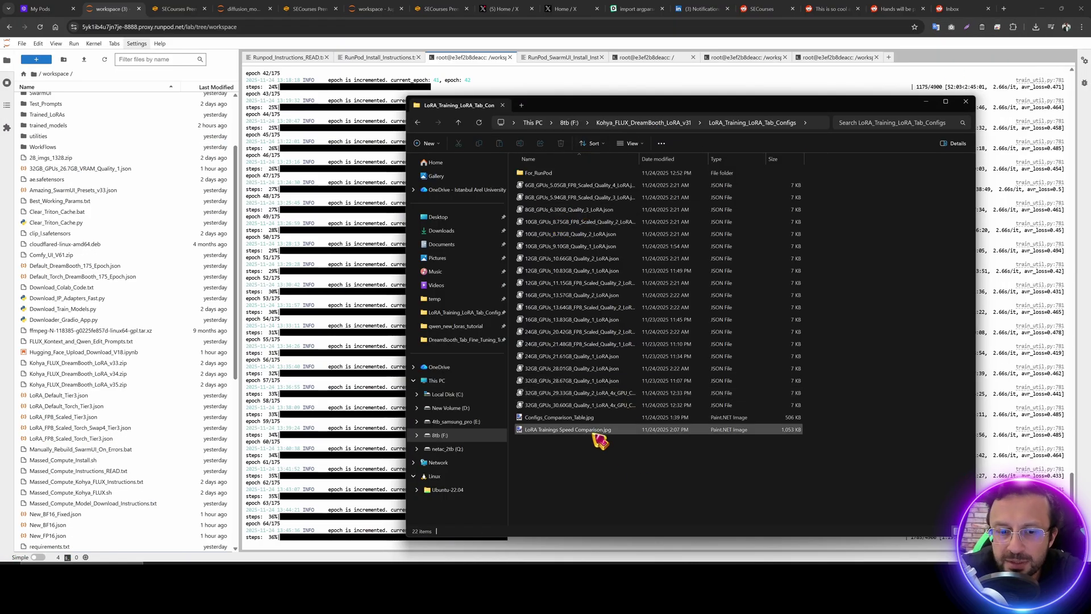
double_click(571, 430)
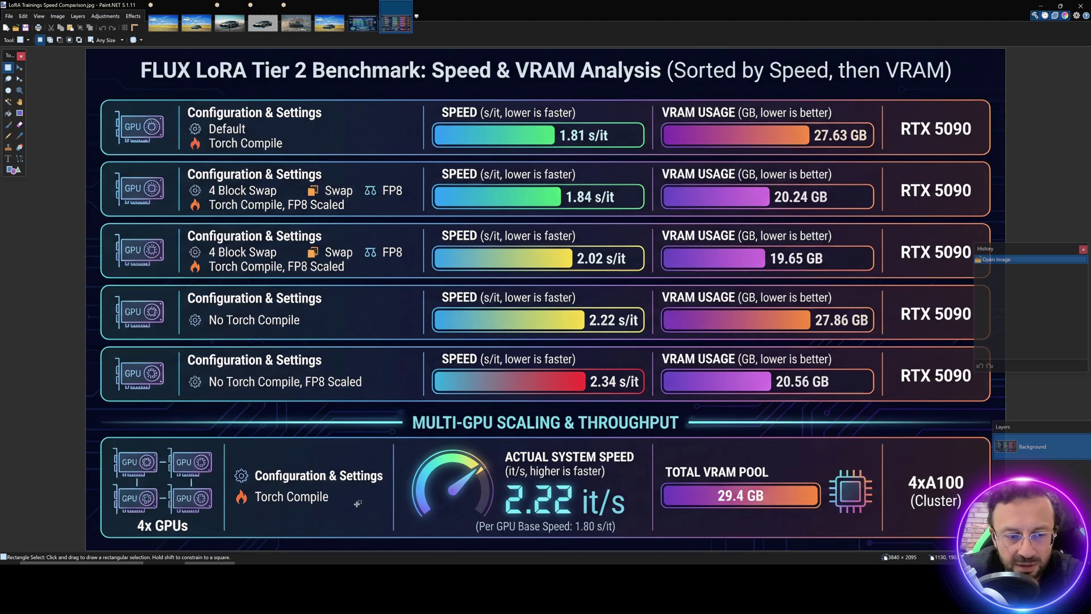
click(1041, 5)
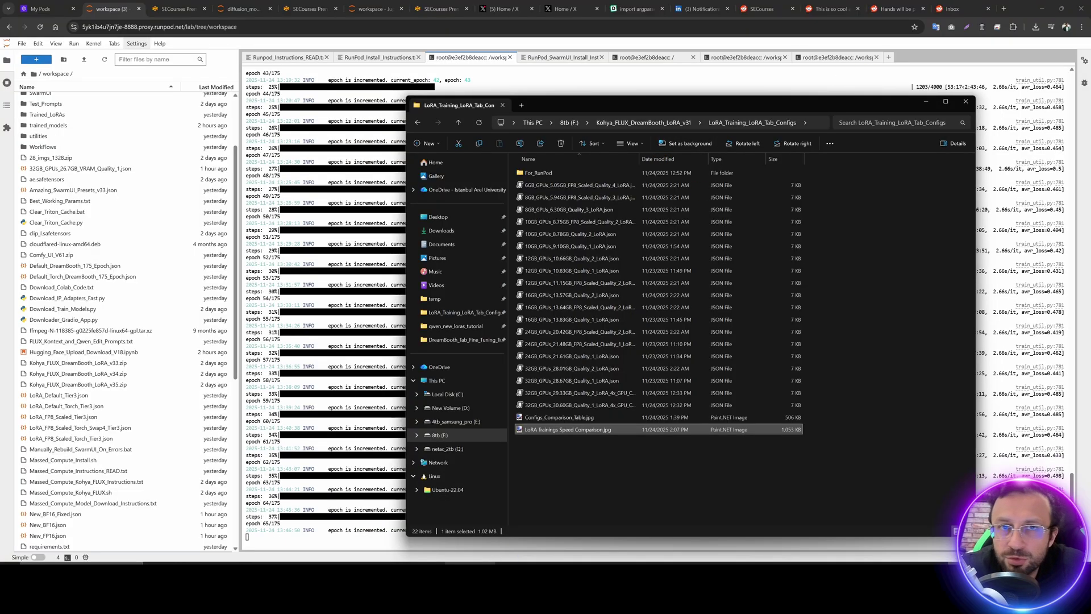
Step: Return to the SECourses YouTube videos page and bring up the channel search
key(alt+Tab)
scroll(536, 186, up, 1)
click(518, 175)
Step: Search the channel's videos for 'dreambooth' and scroll through the results
text(dreambooth)
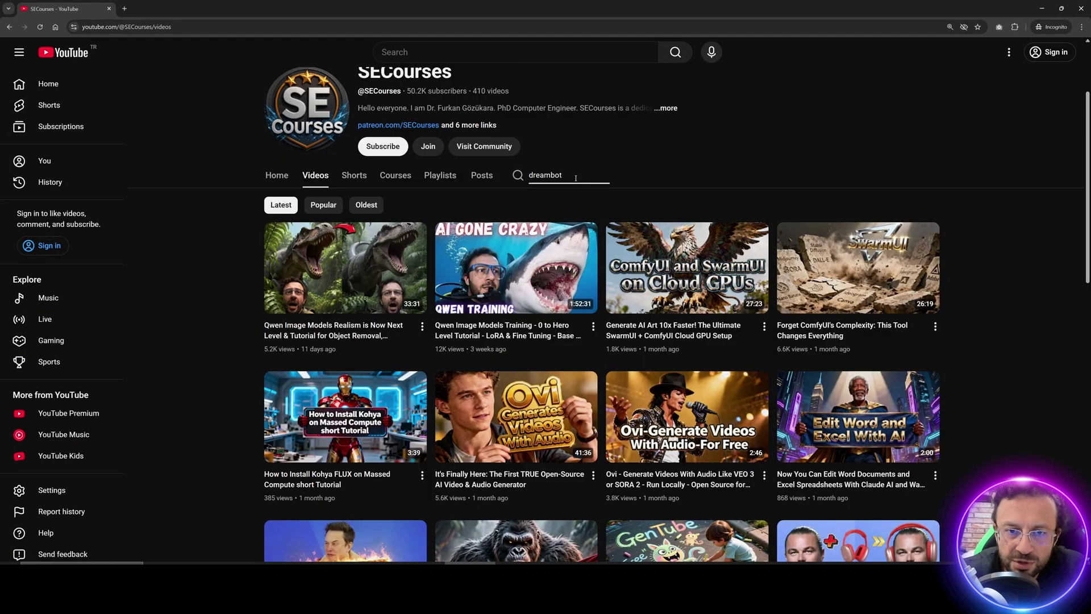
key(Return)
scroll(339, 291, down, 2)
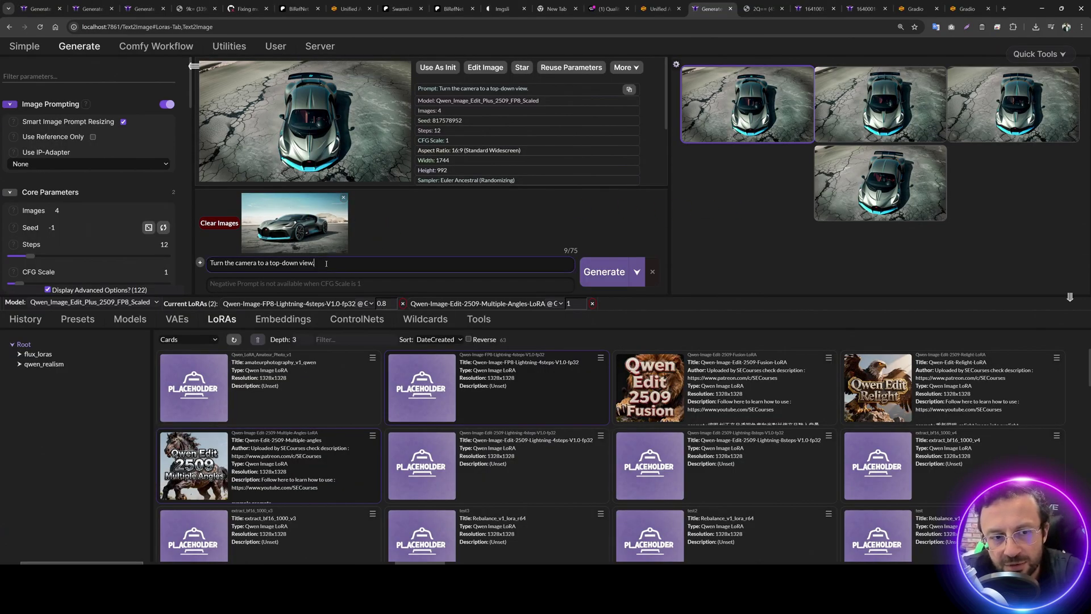
click(869, 195)
click(869, 195)
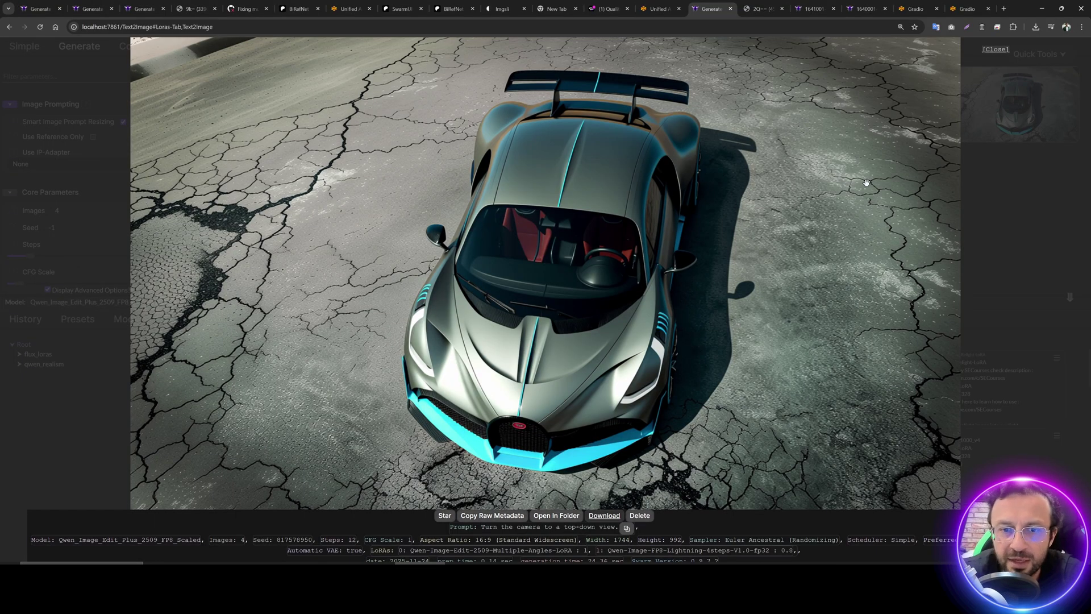
key(Right)
key(Right)
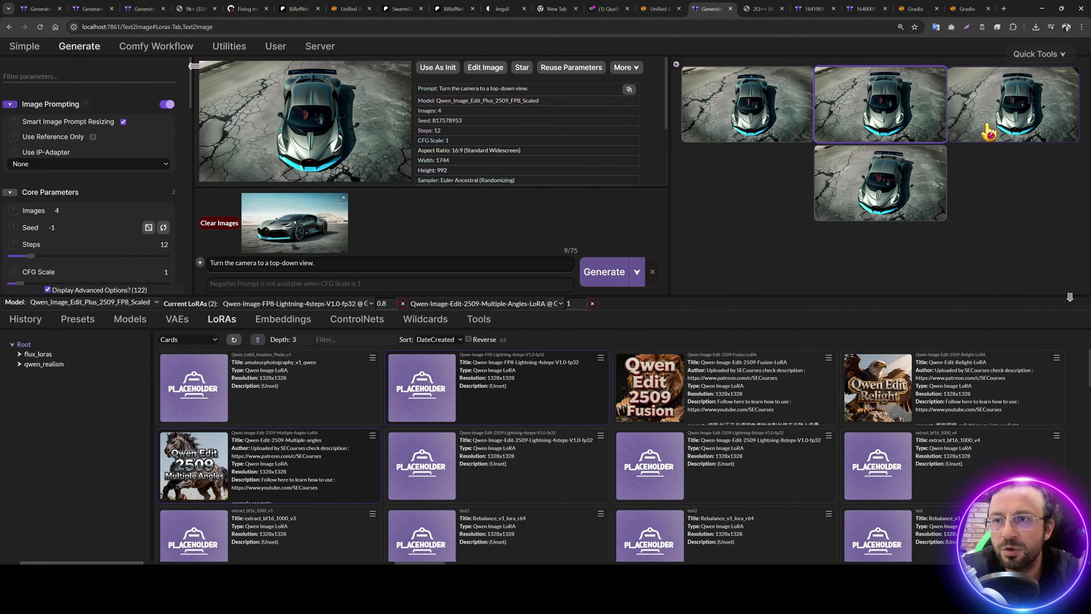
click(989, 131)
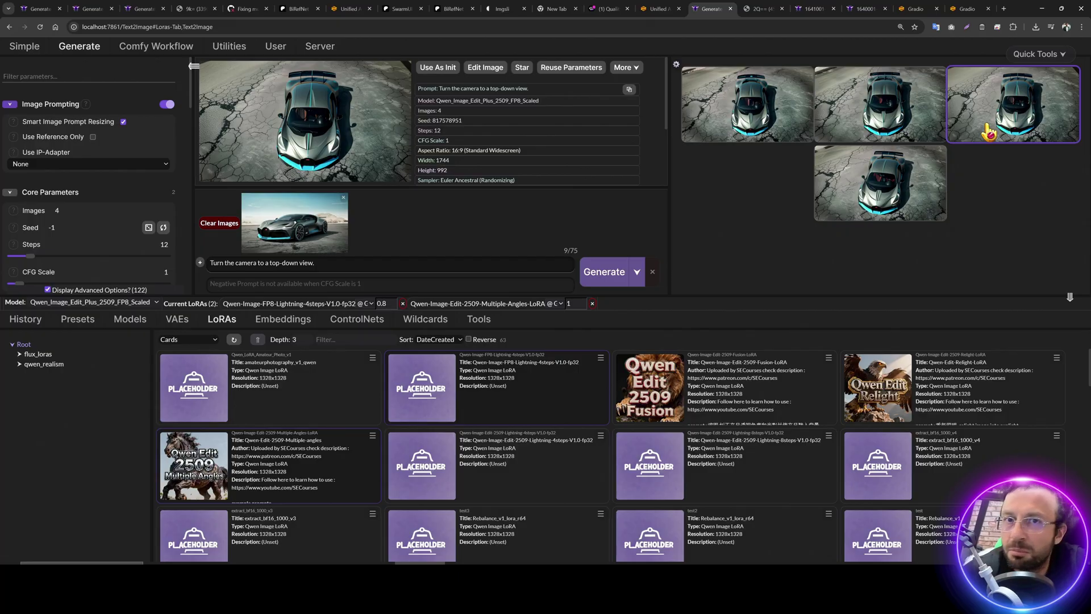
click(125, 320)
click(222, 322)
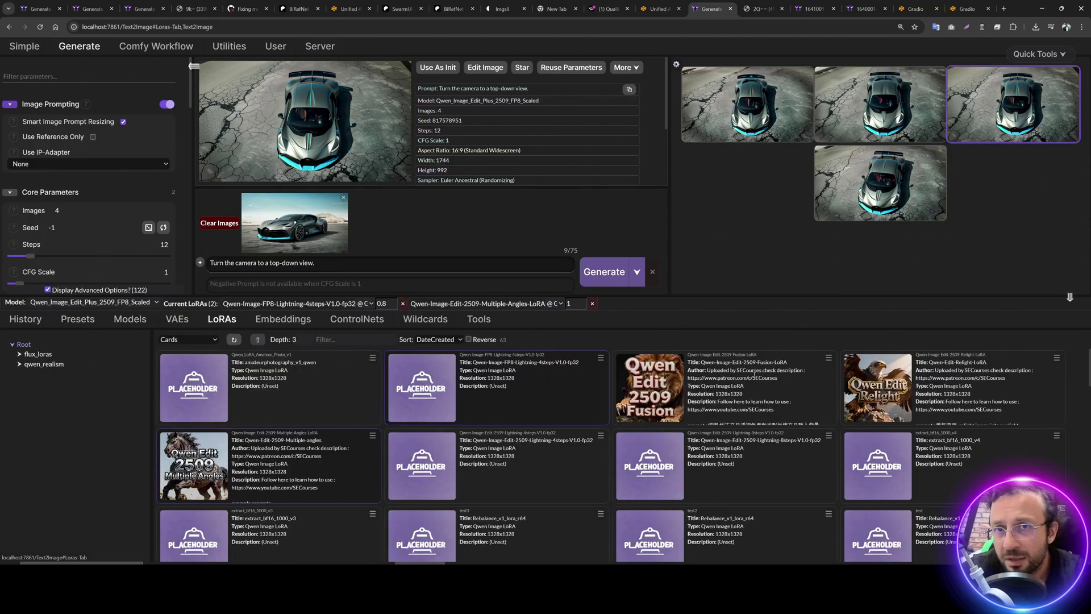